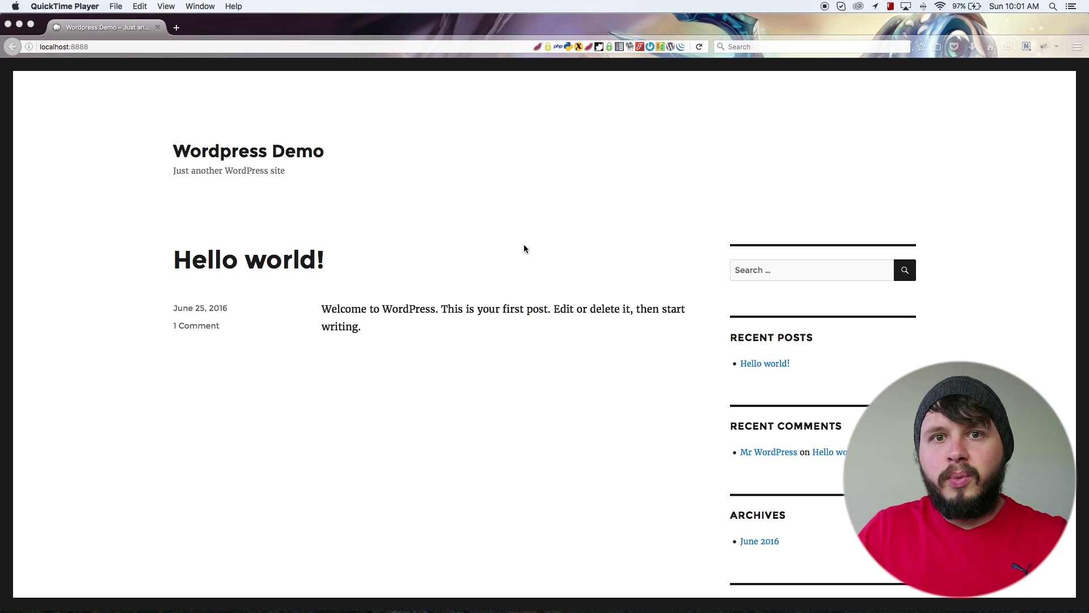
# - Go to the WordPress admin login page at localhost:8888/wp-admin
pyautogui.click(149, 47)
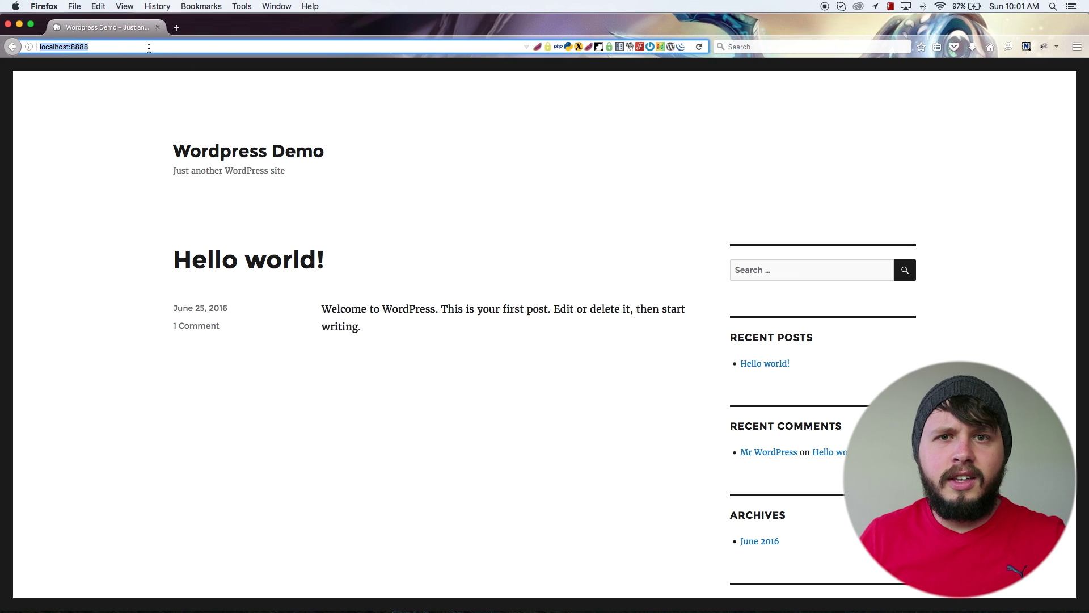
pyautogui.press('Right')
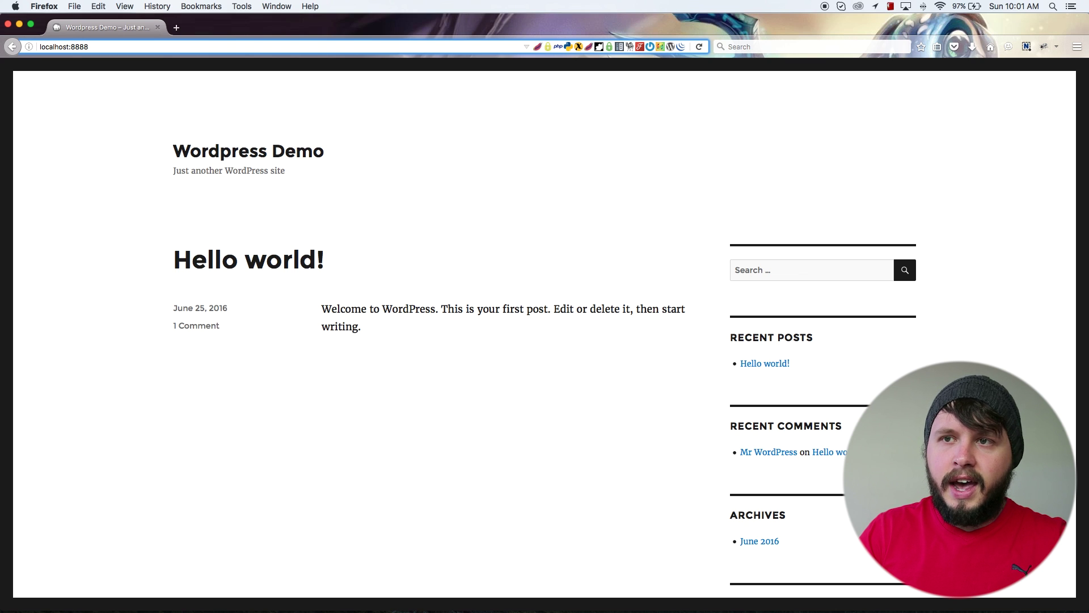
pyautogui.write('/wp')
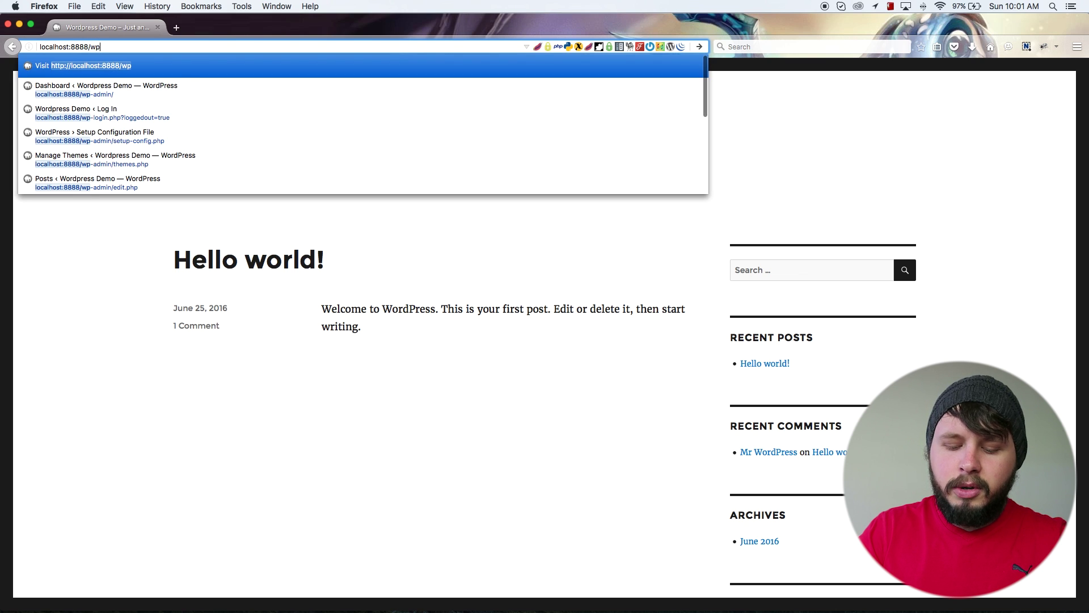
pyautogui.write('-admin')
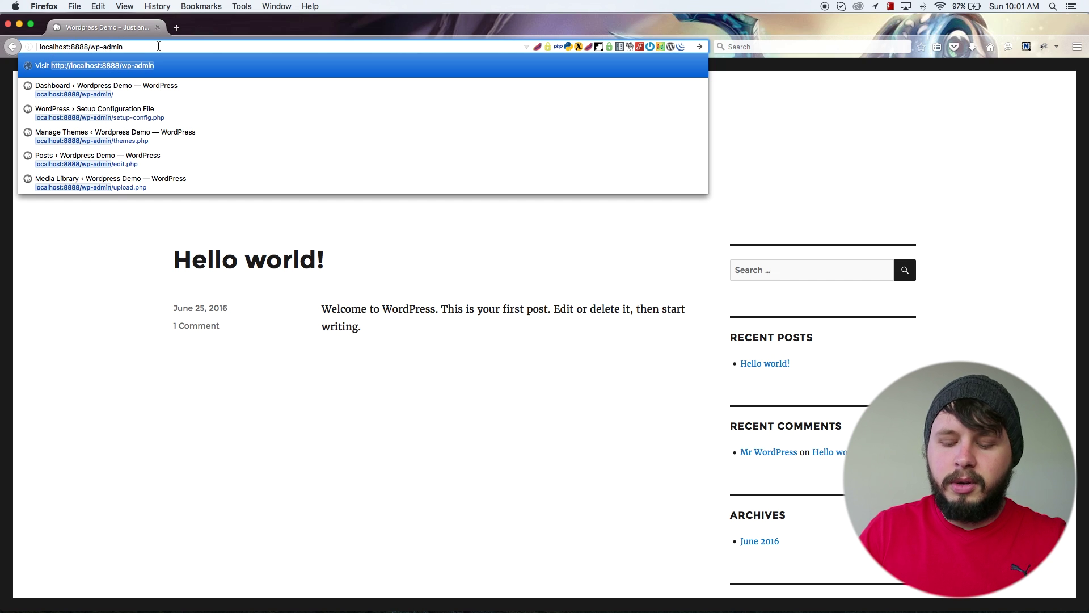
pyautogui.press('Return')
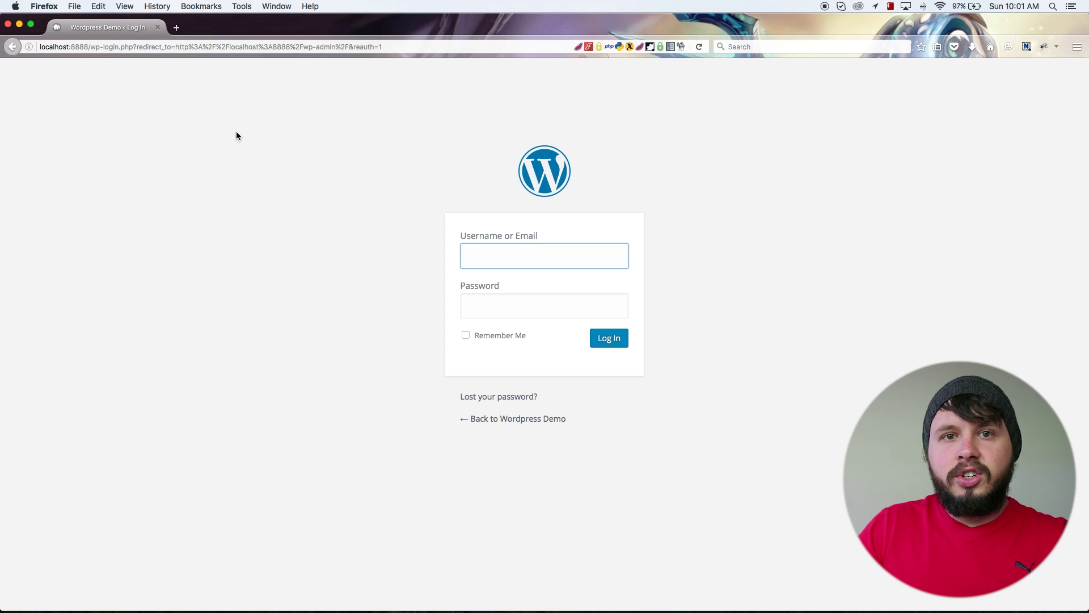
# - Log in to the admin area with the saved personal username and its autofilled password
pyautogui.click(493, 249)
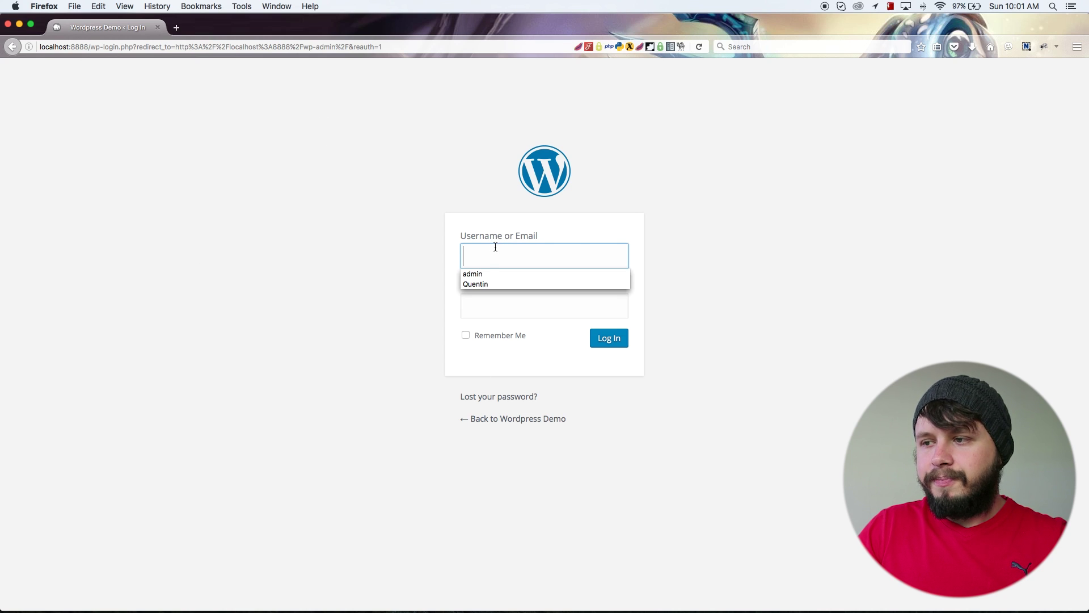
pyautogui.click(482, 284)
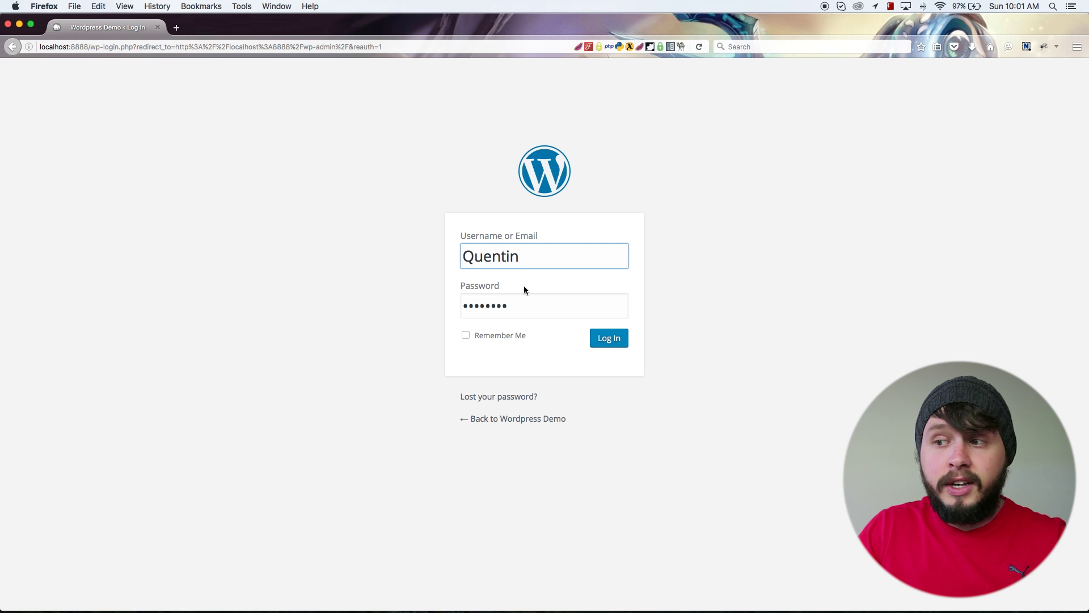
pyautogui.click(615, 338)
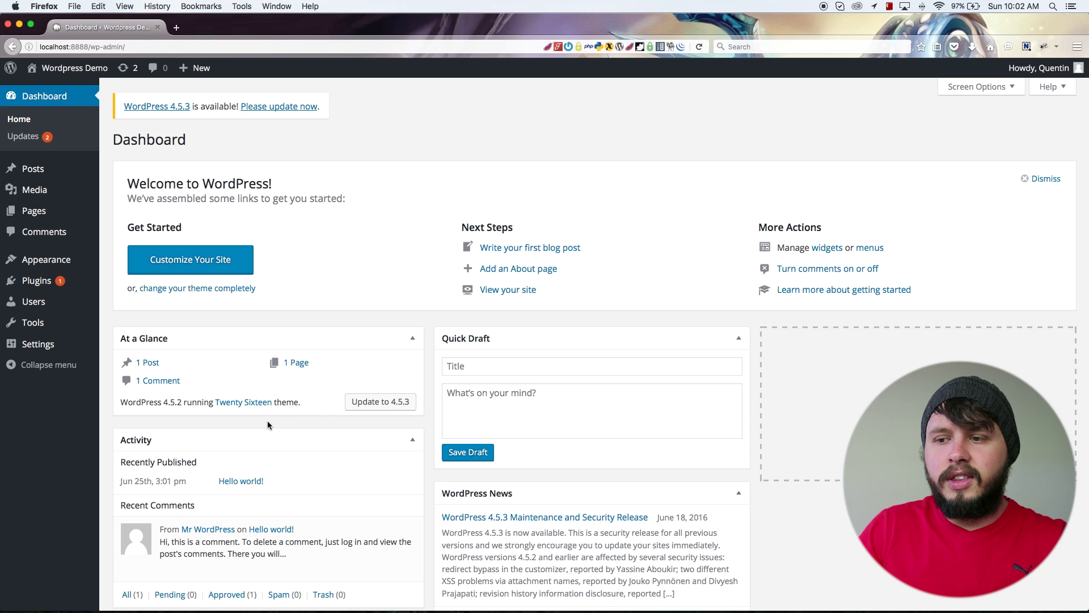
# - Look over the dashboard and visit the site's public front page
pyautogui.scroll(-1, 570, 378)
pyautogui.scroll(-4, 569, 378)
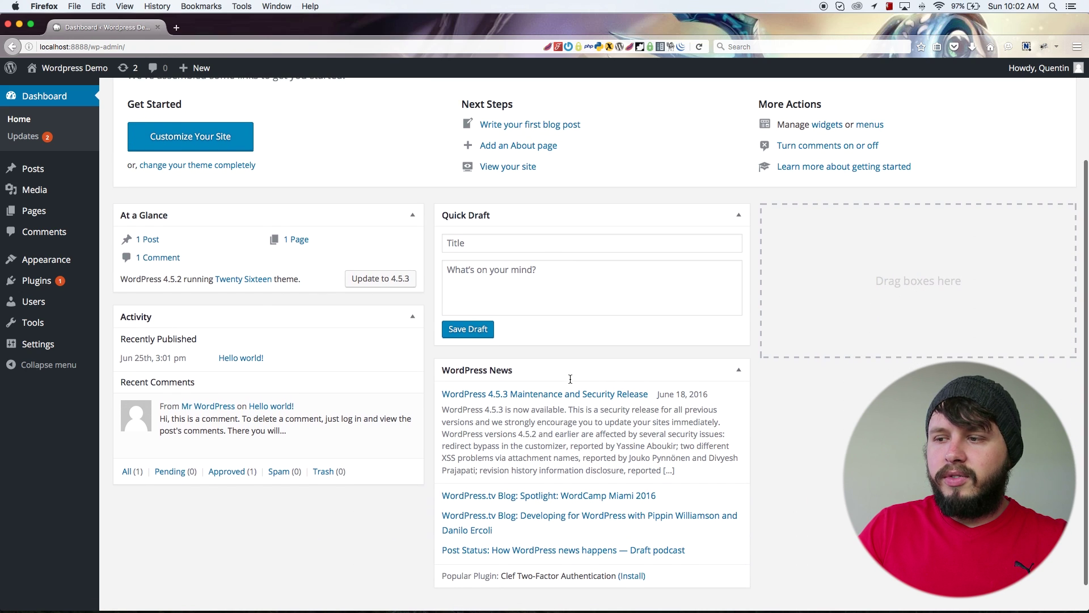
pyautogui.scroll(5, 543, 384)
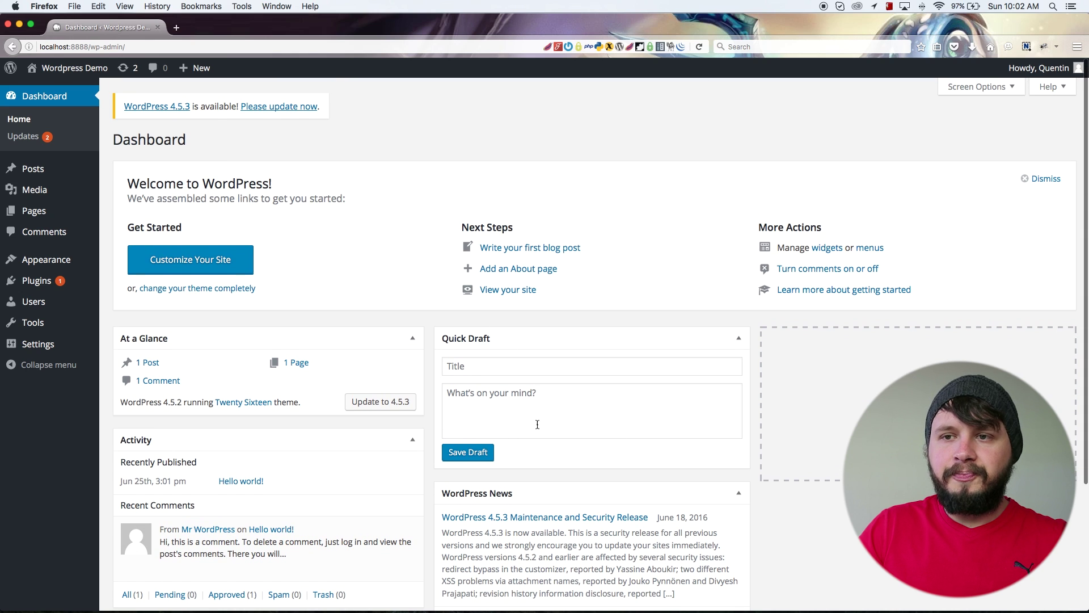
pyautogui.moveTo(33, 170)
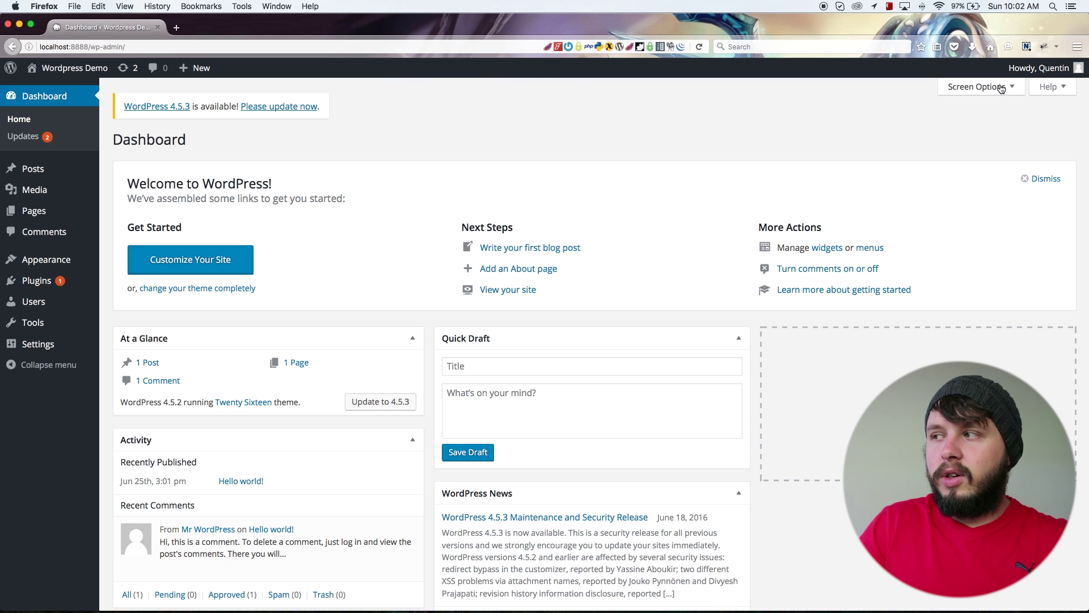
pyautogui.moveTo(90, 74)
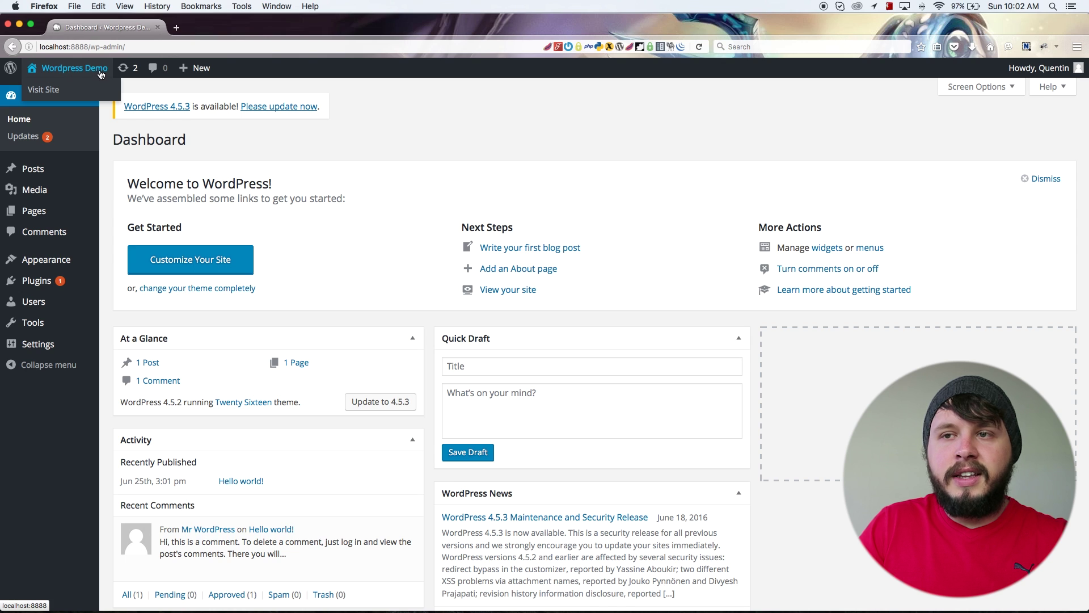
pyautogui.click(50, 92)
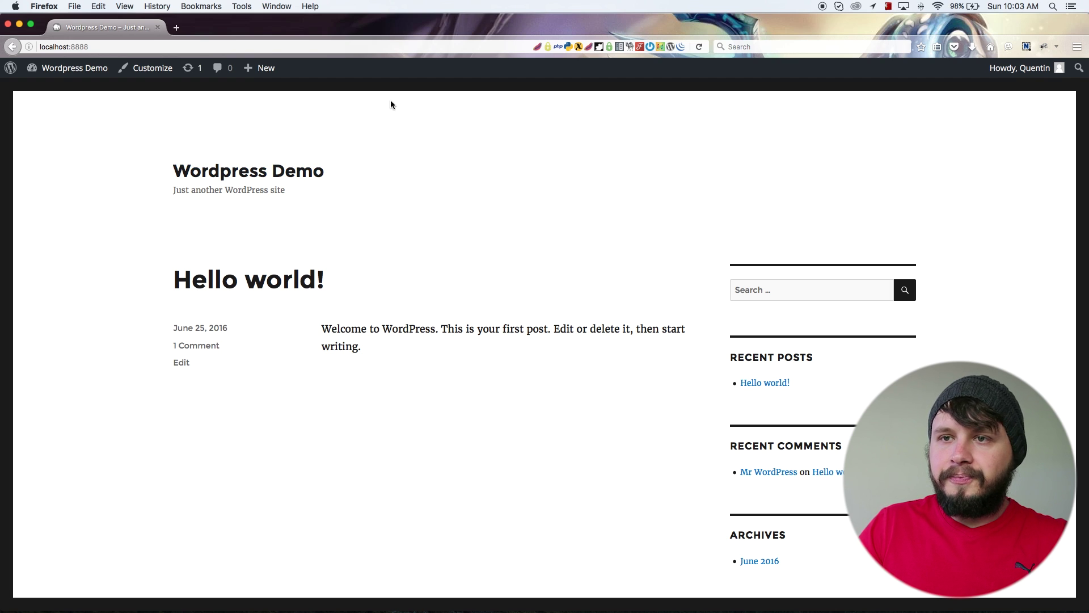
# - Start customizing the site and open its Site Identity settings
pyautogui.moveTo(81, 77)
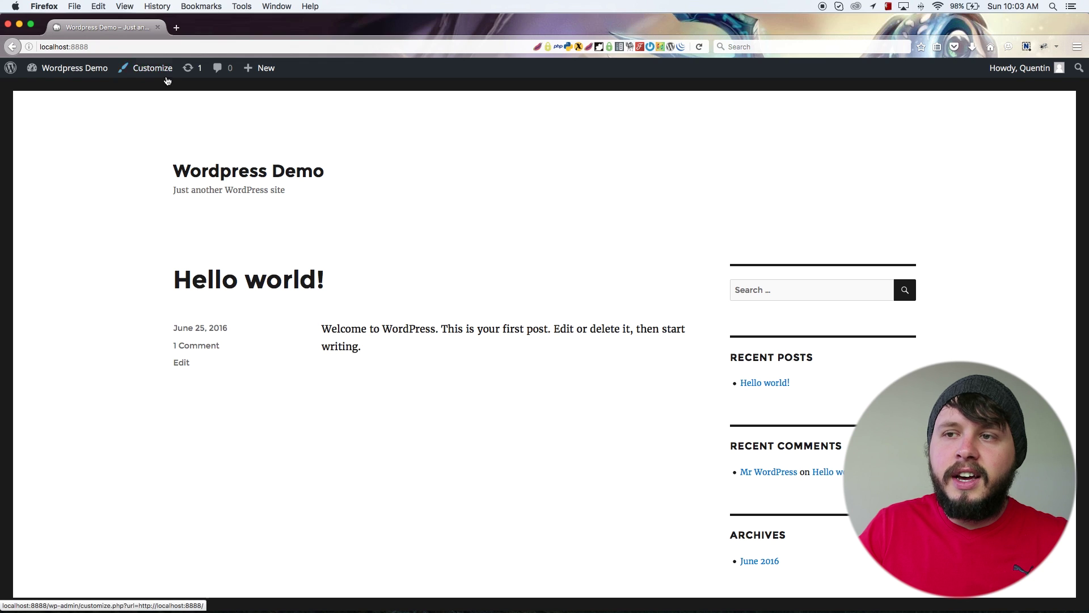
pyautogui.scroll(-1, 156, 77)
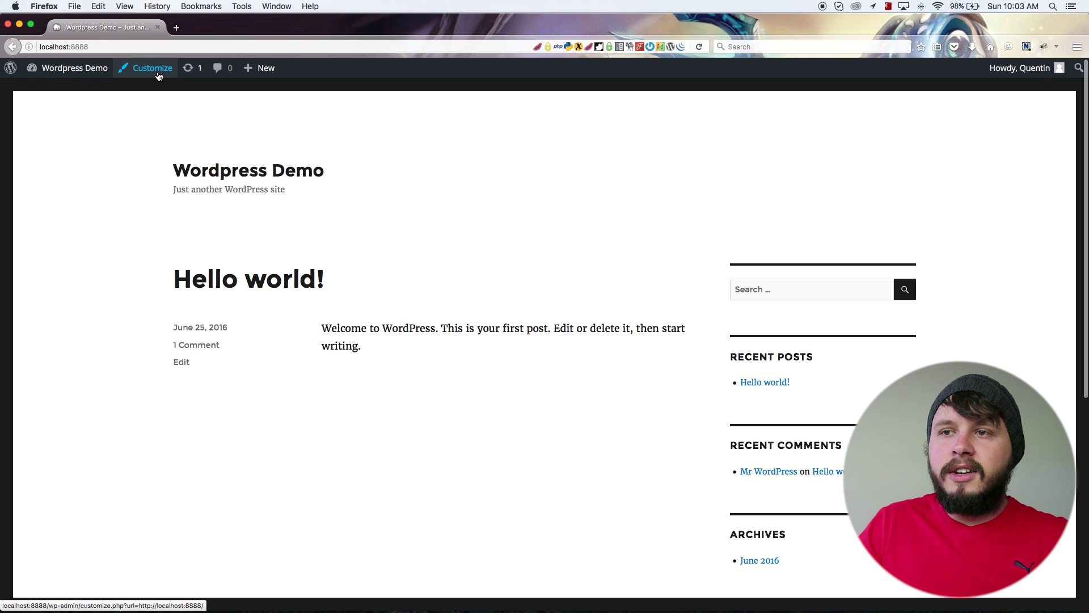
pyautogui.click(158, 76)
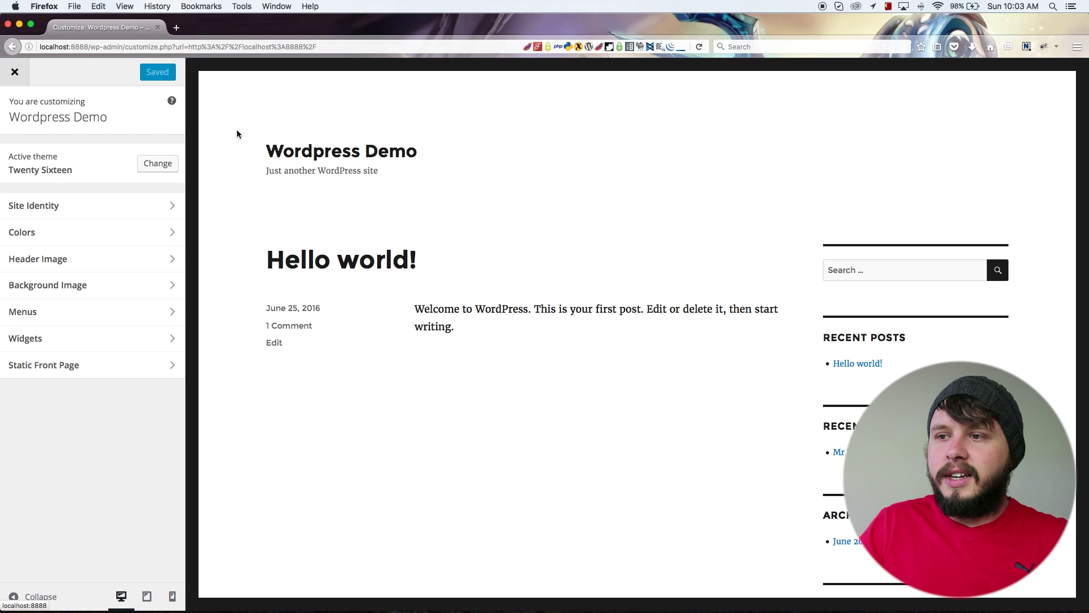
pyautogui.scroll(-1, 247, 131)
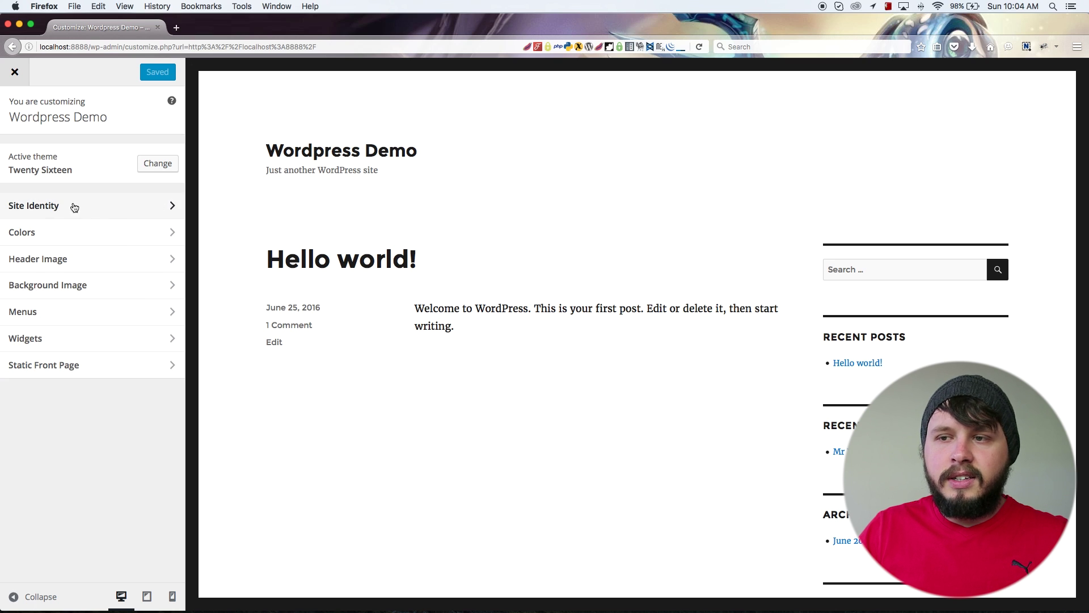
pyautogui.click(174, 205)
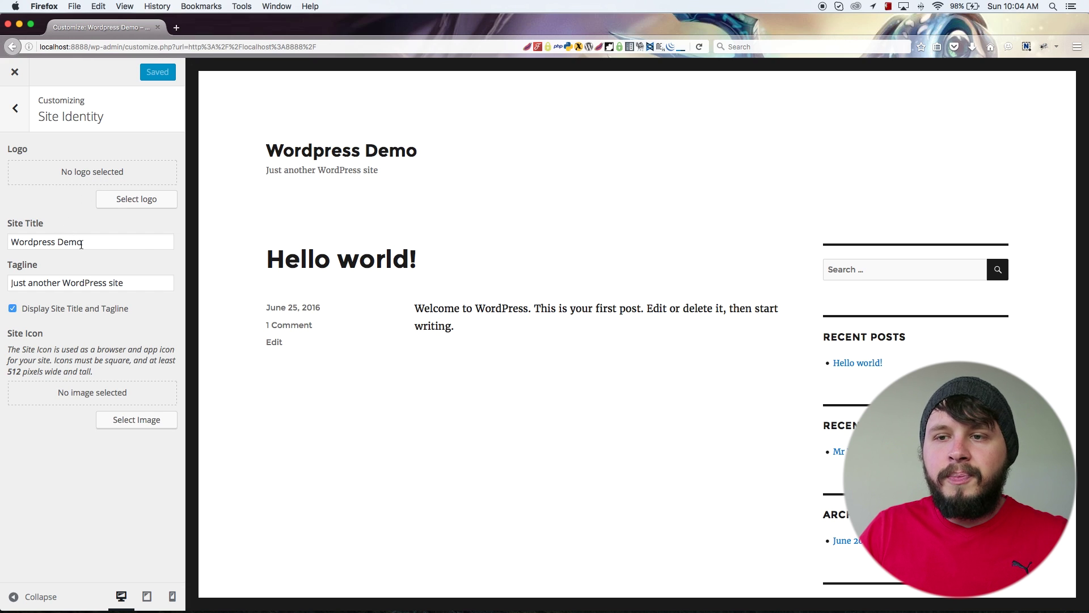
# - Replace the site title with the owner's first name followed by "'s site"
pyautogui.tripleClick(108, 240)
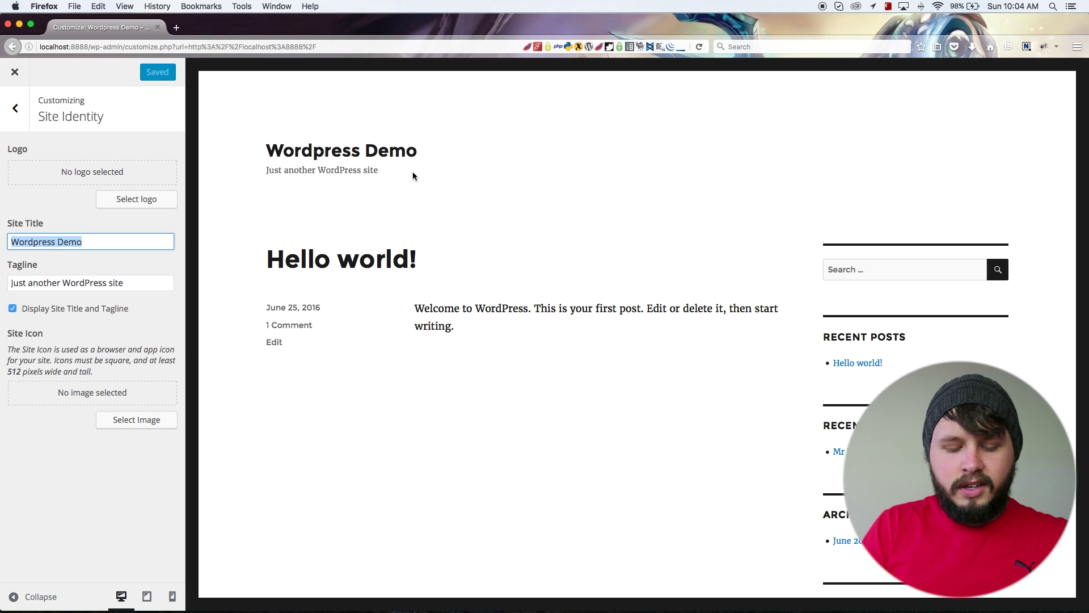
pyautogui.write('Queniyn')
pyautogui.press('BackSpace')
pyautogui.press('BackSpace')
pyautogui.press('BackSpace')
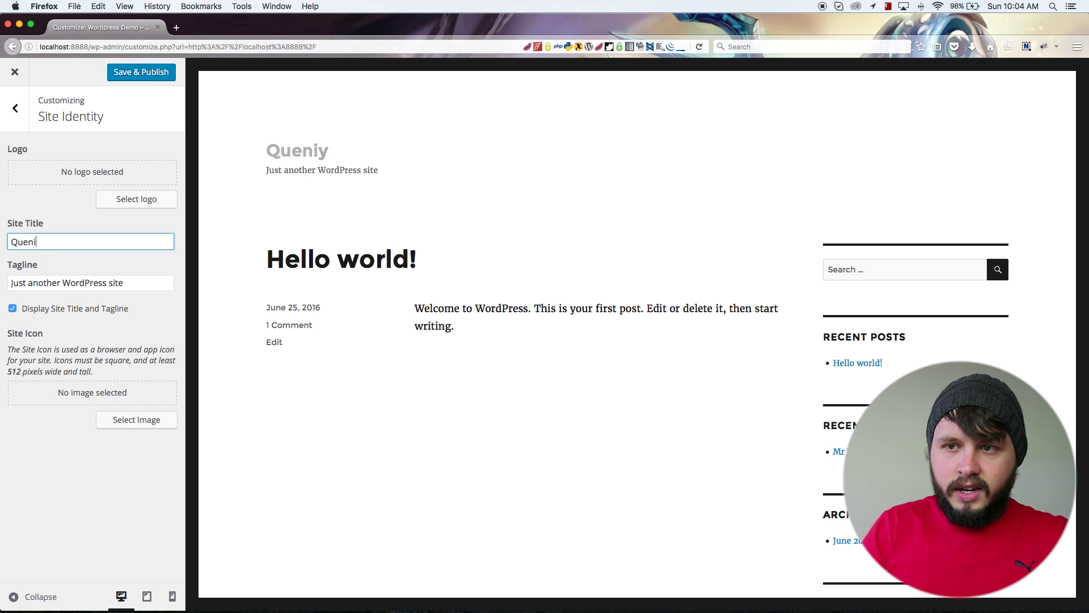
pyautogui.write("tin's site")
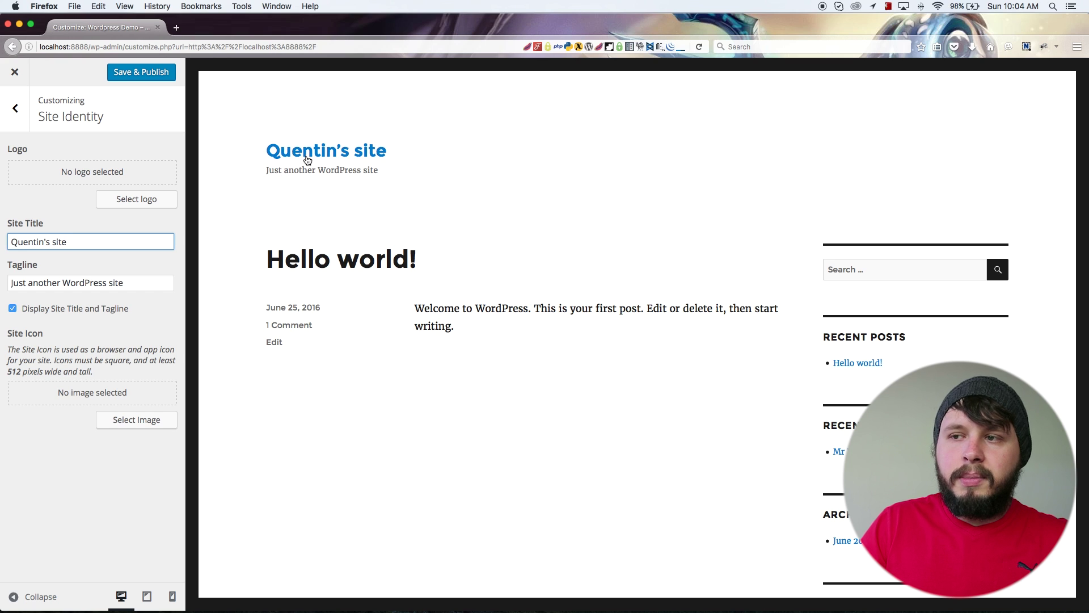
# - Try hiding the site title and tagline in the preview, and turn their display back on
pyautogui.click(145, 285)
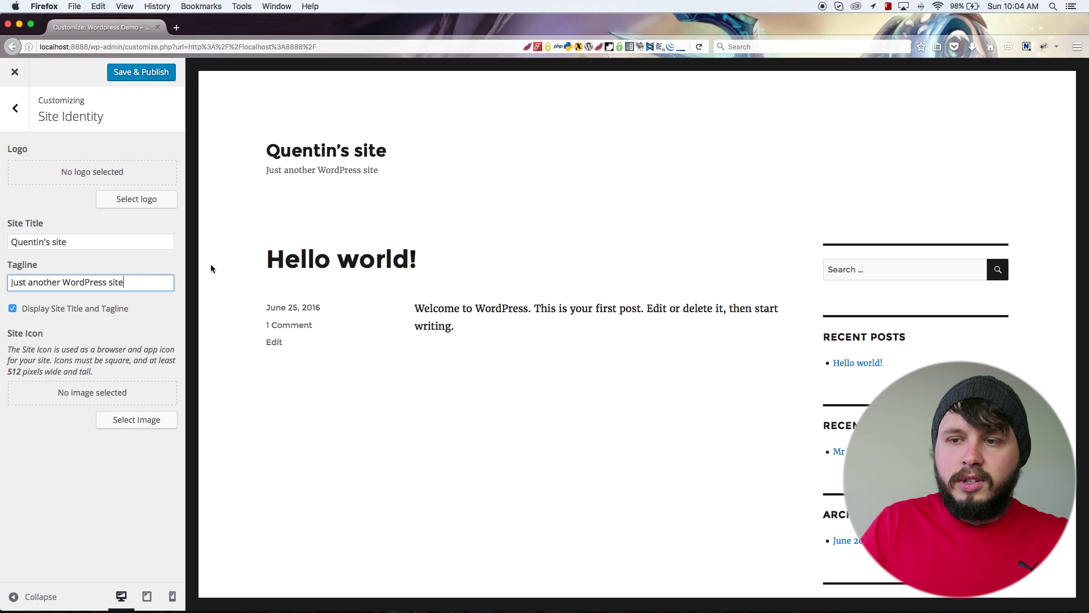
pyautogui.moveTo(131, 283); pyautogui.dragTo(7, 286)
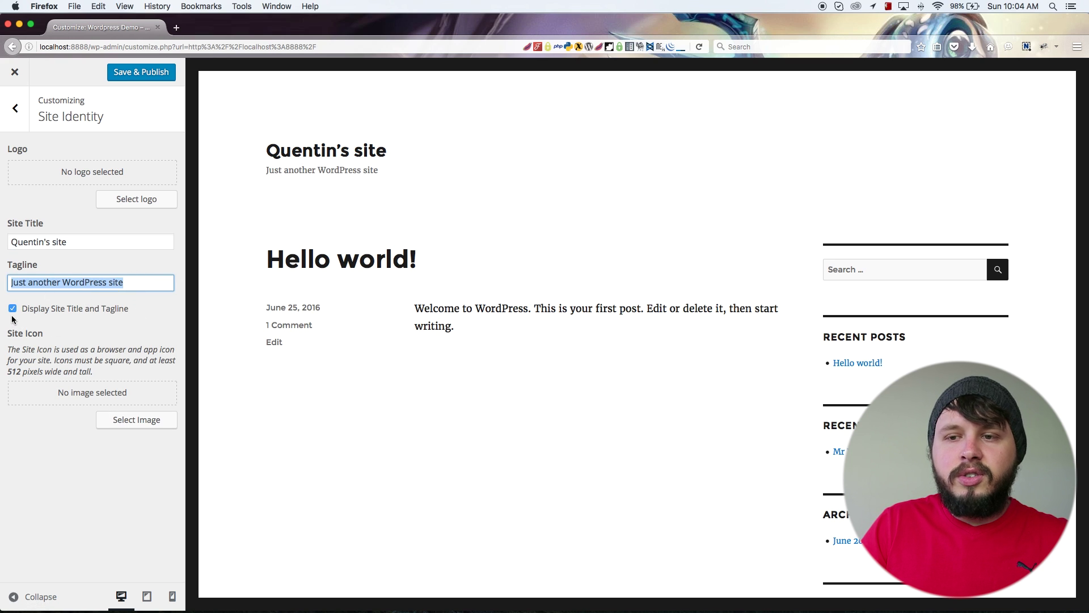
pyautogui.click(12, 311)
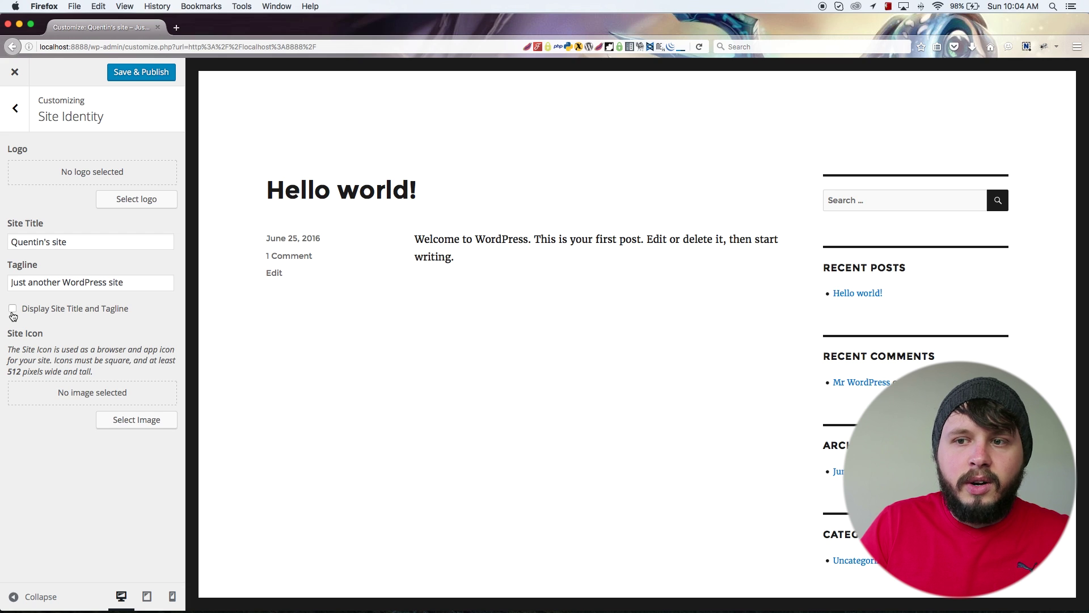
pyautogui.click(13, 309)
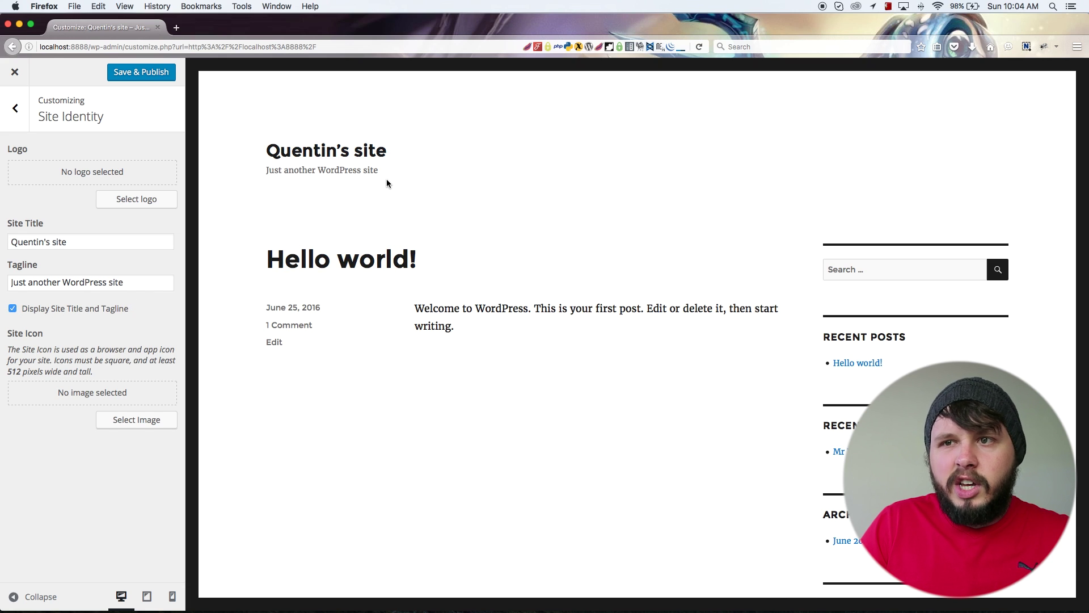
# - Save and publish the site identity changes, and close the customizer to return to the live site
pyautogui.click(150, 72)
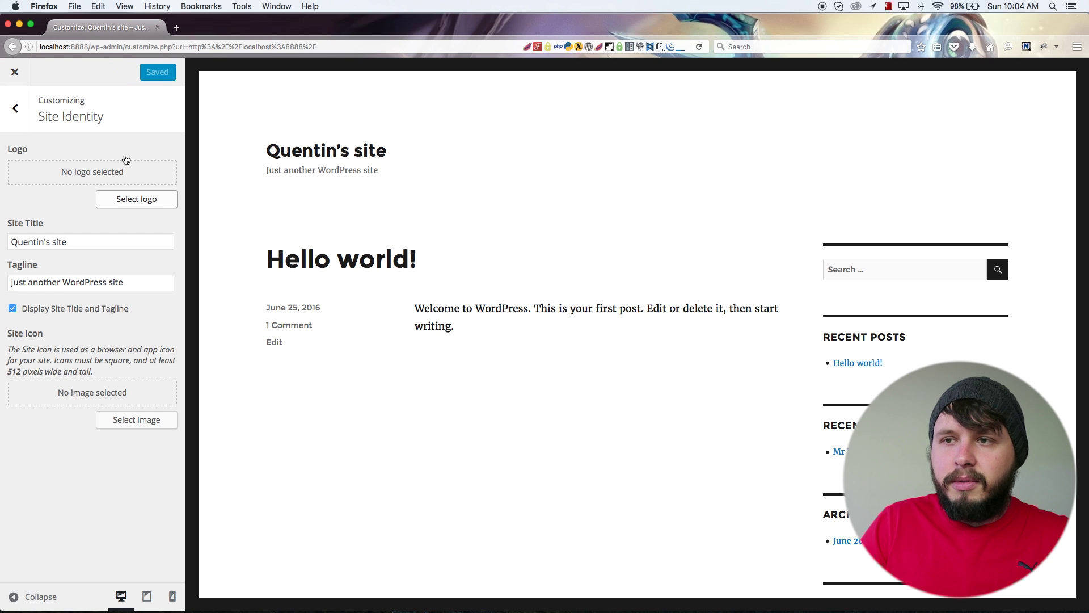
pyautogui.click(17, 105)
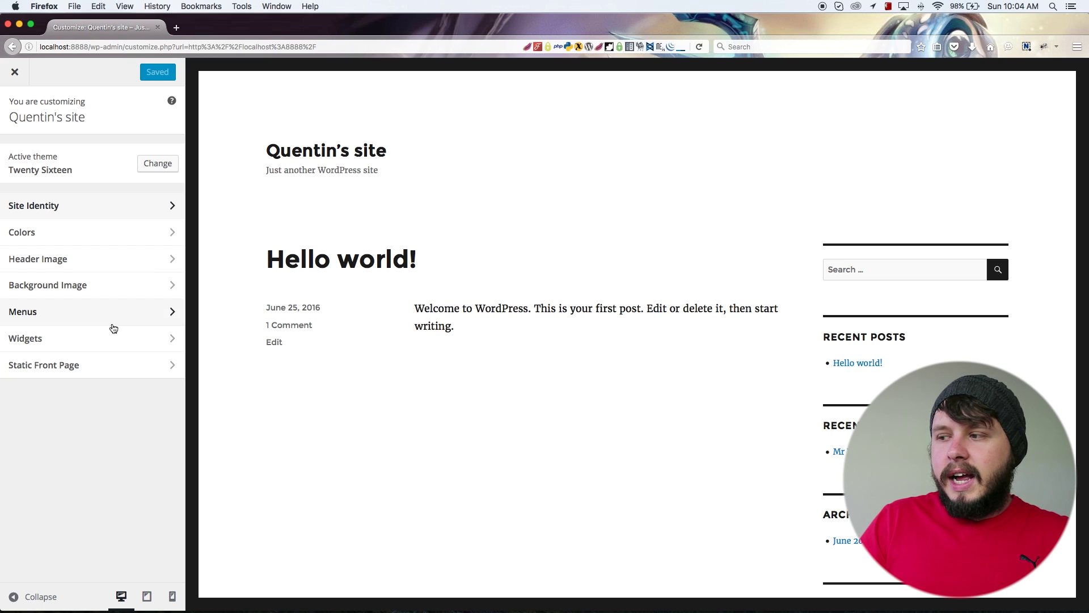
pyautogui.click(23, 83)
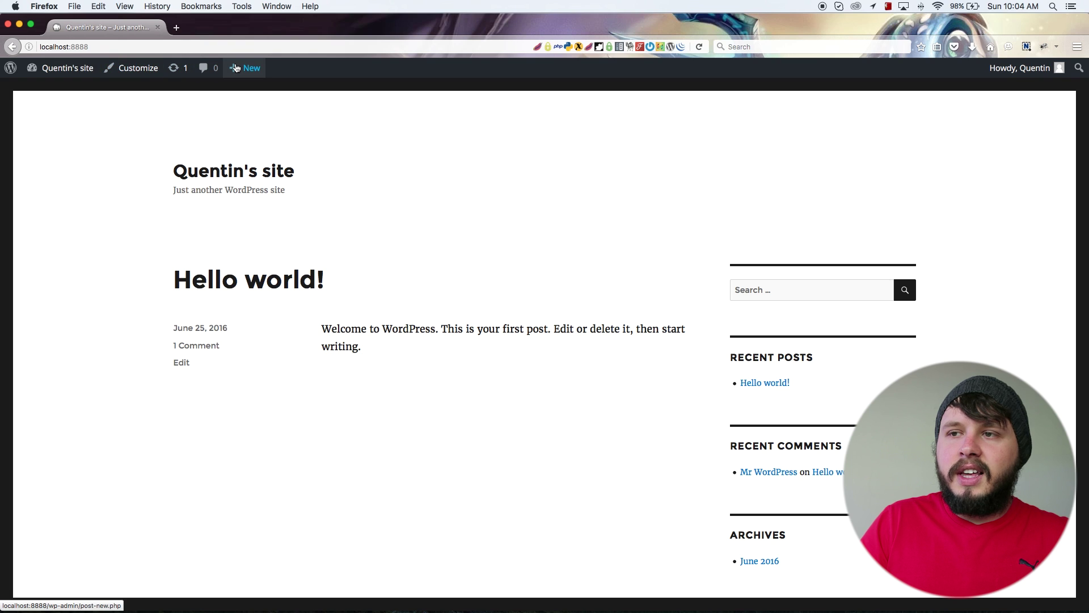
# - Return from the public site to the admin dashboard
pyautogui.moveTo(244, 70)
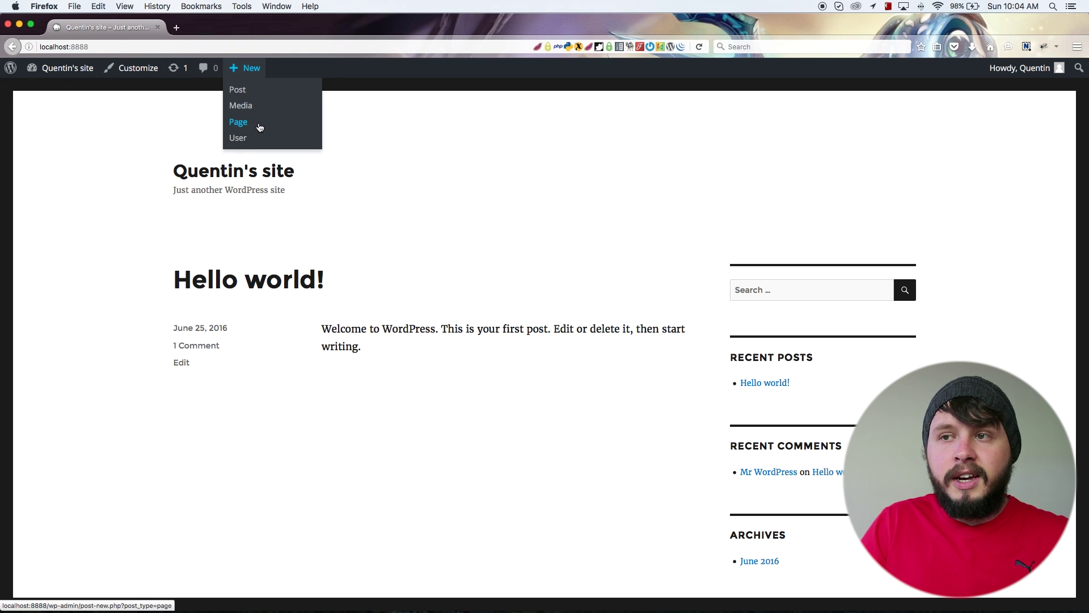
pyautogui.moveTo(63, 69)
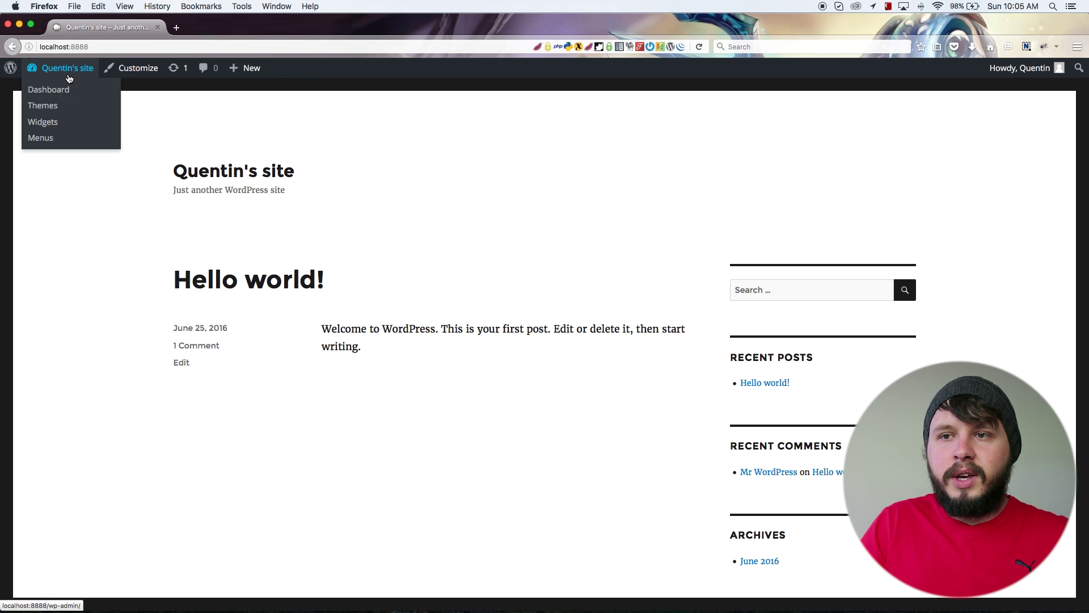
pyautogui.click(64, 88)
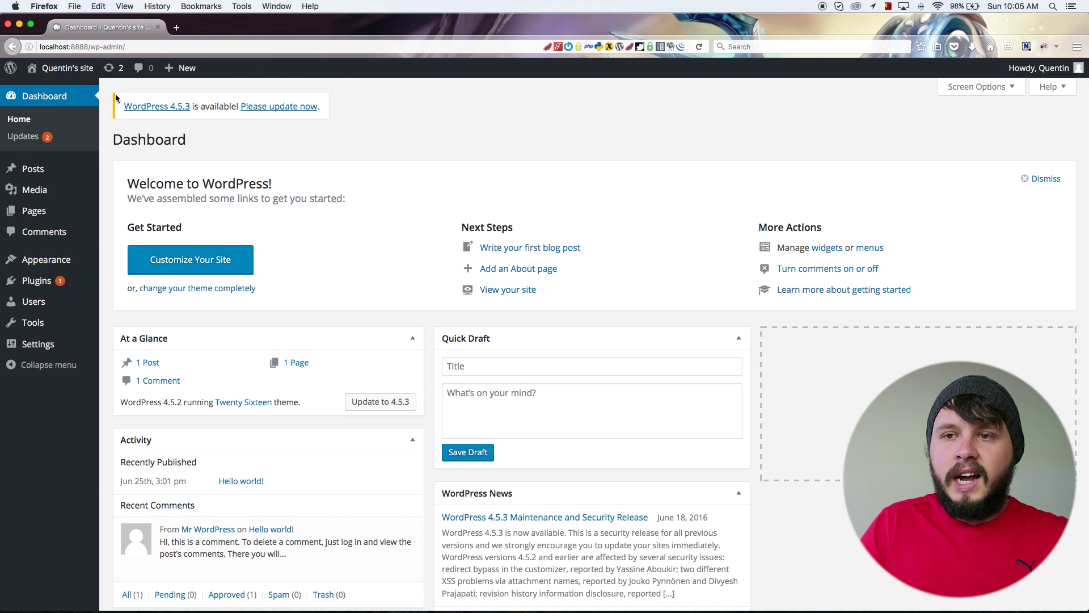
pyautogui.moveTo(33, 170)
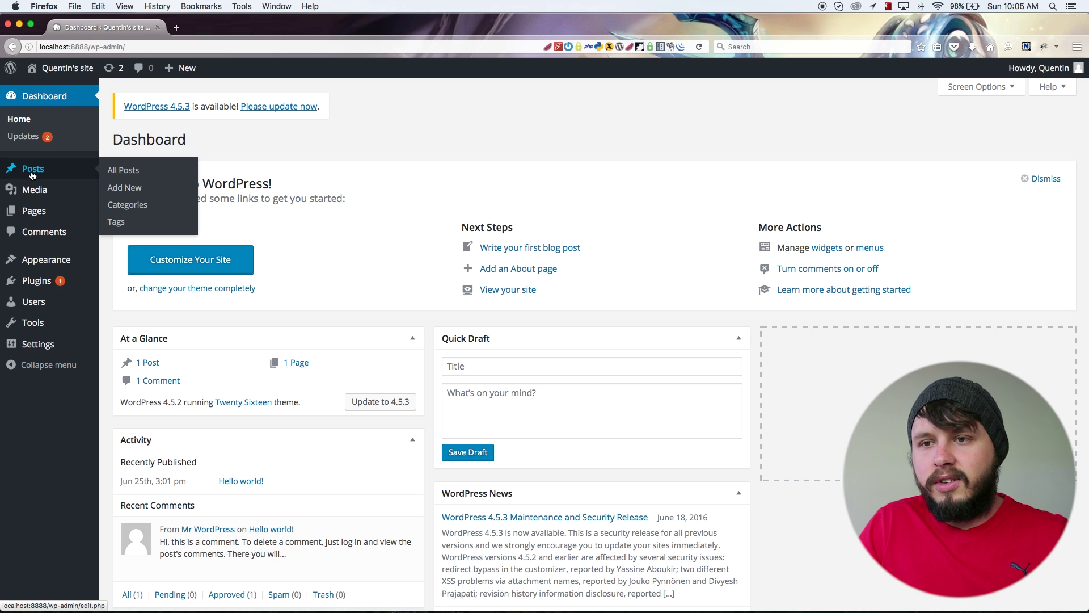
pyautogui.moveTo(35, 215)
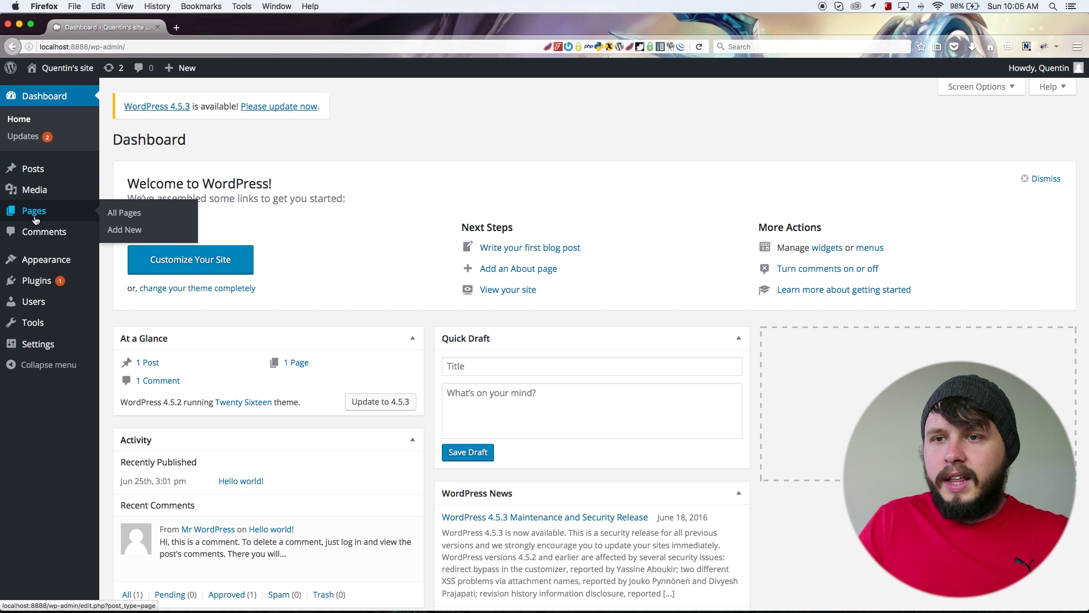
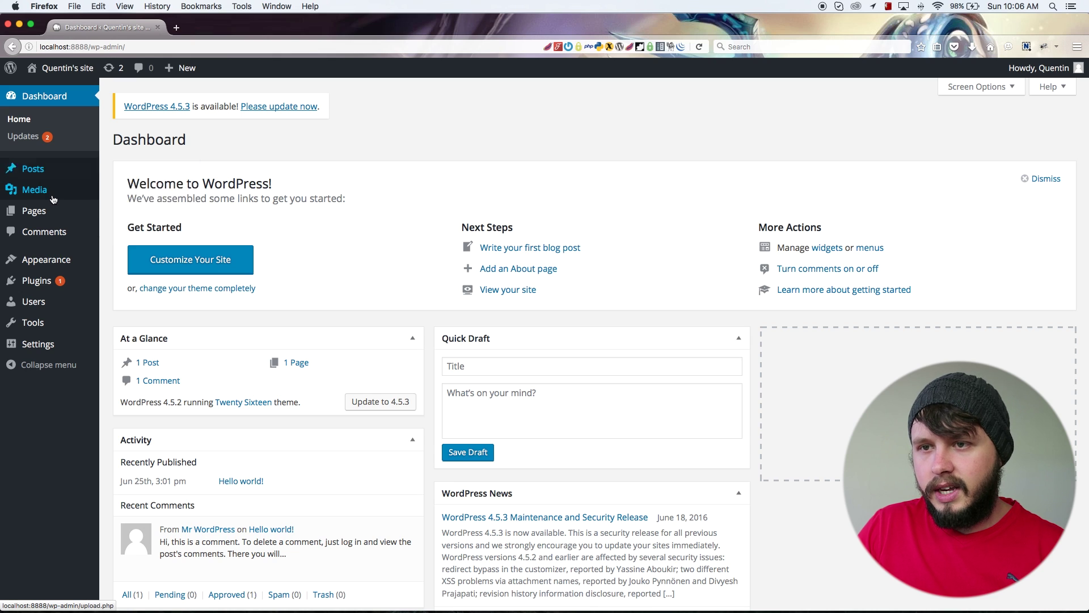
pyautogui.moveTo(54, 198)
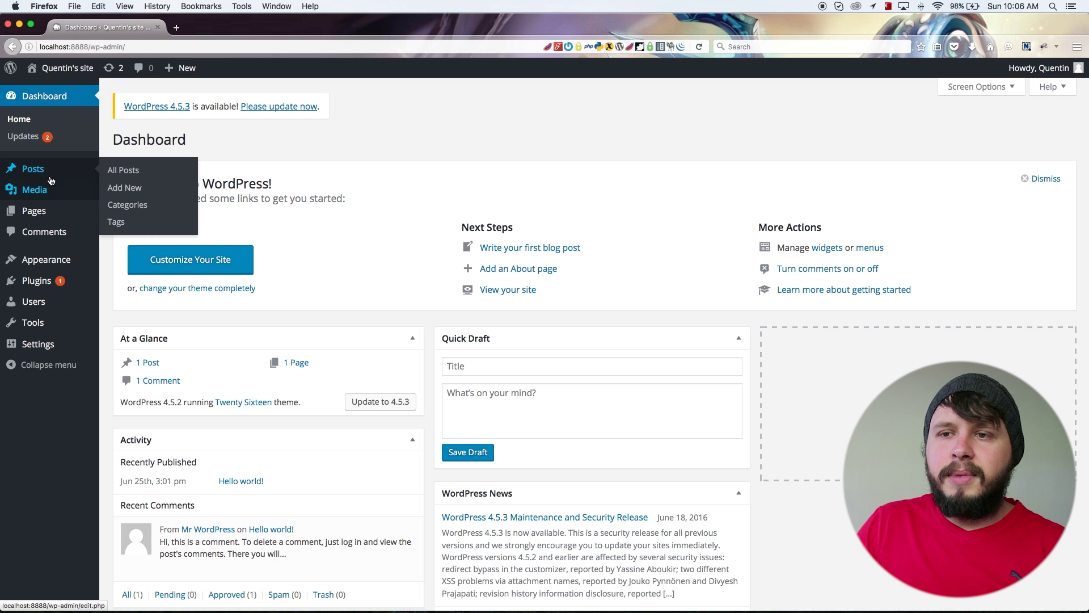
# - Open the "Hello world!" post for editing and examine its content, publish, format, category and tag options
pyautogui.click(51, 172)
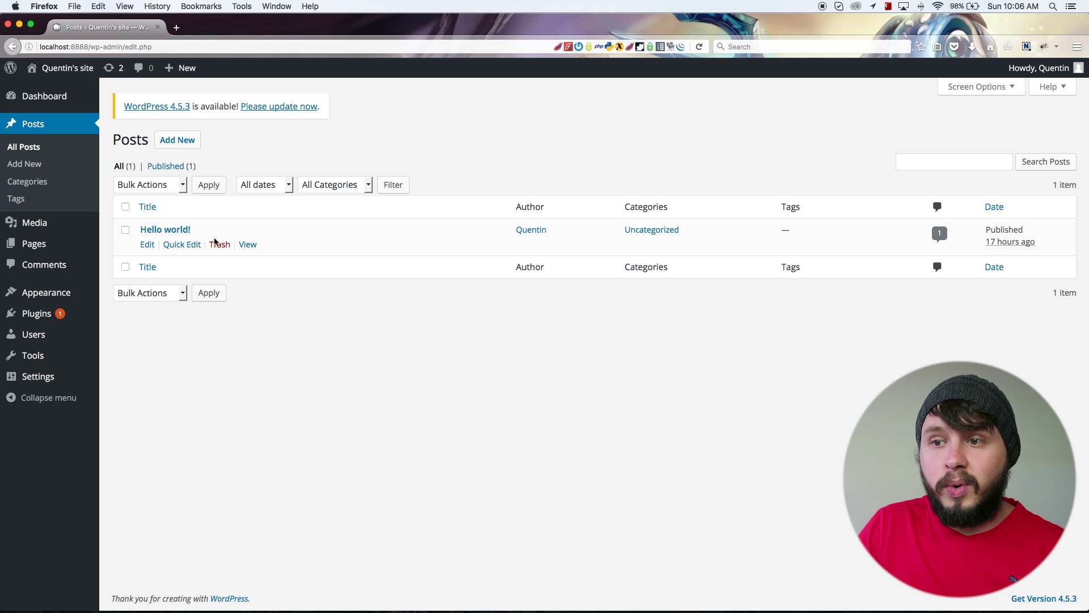
pyautogui.click(148, 244)
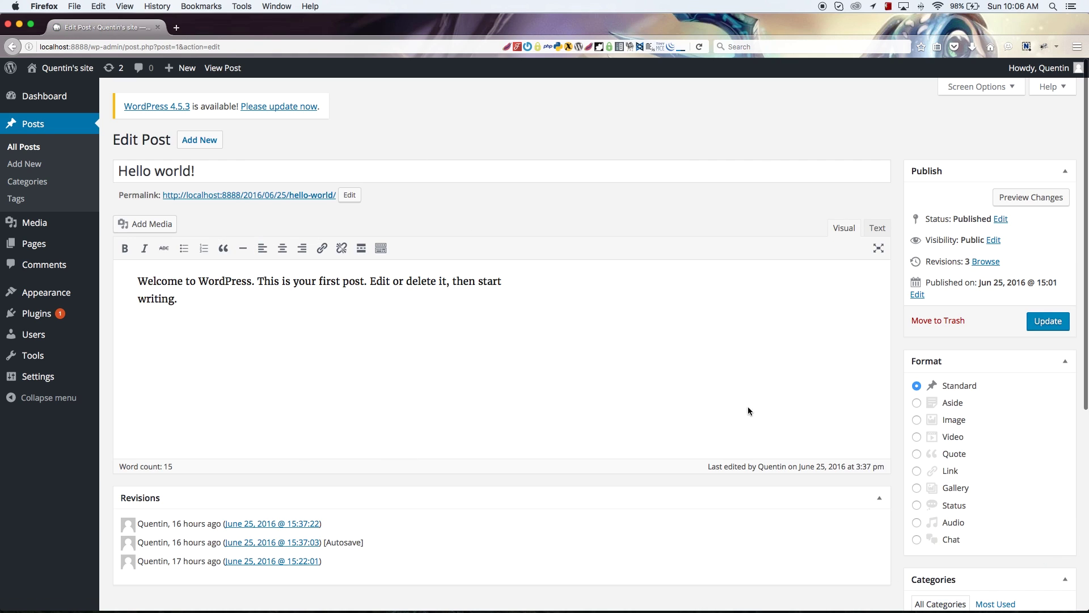
pyautogui.scroll(-2, 985, 408)
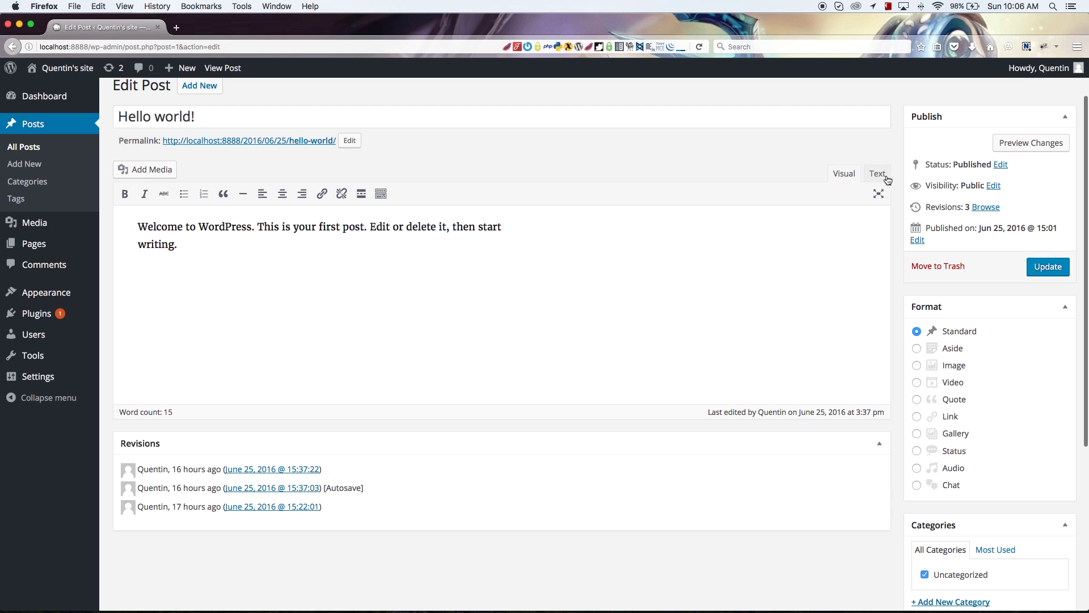
pyautogui.scroll(-4, 987, 386)
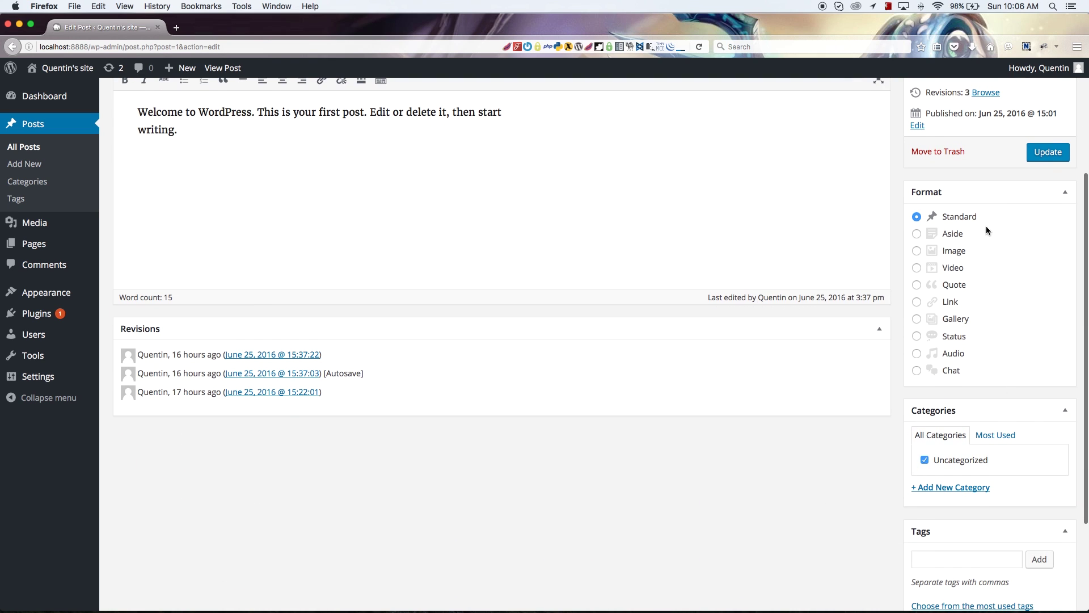
pyautogui.scroll(6, 1040, 280)
pyautogui.scroll(-5, 969, 489)
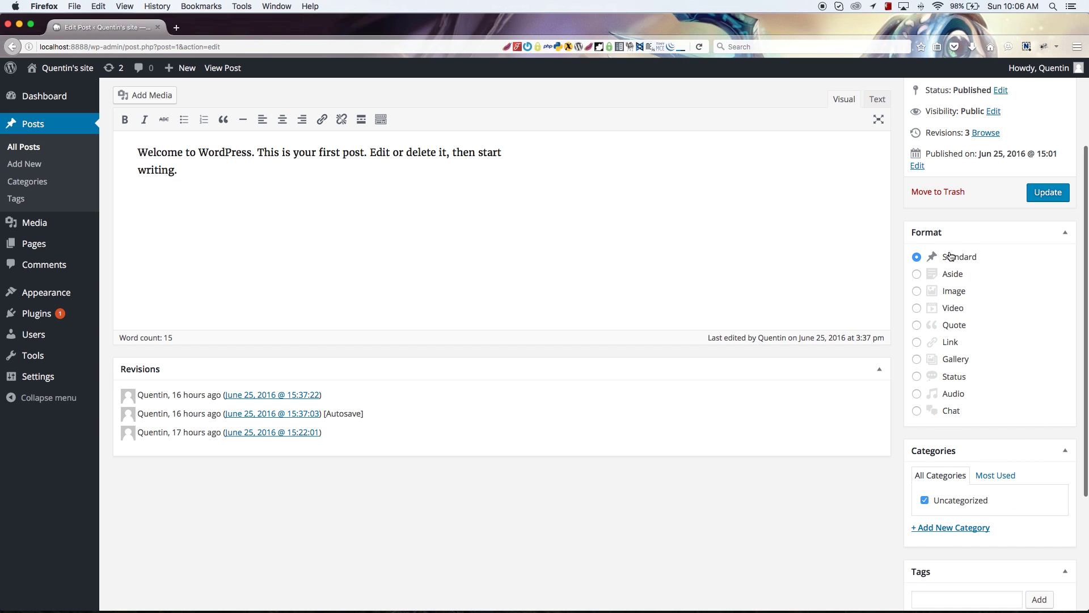
pyautogui.scroll(1, 826, 270)
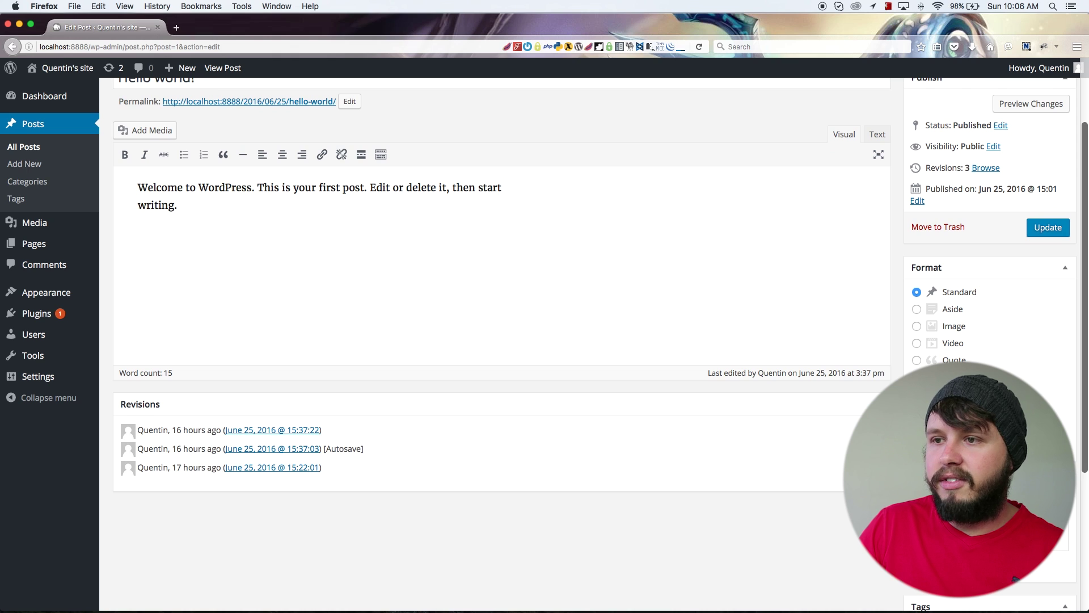
pyautogui.scroll(3, 459, 389)
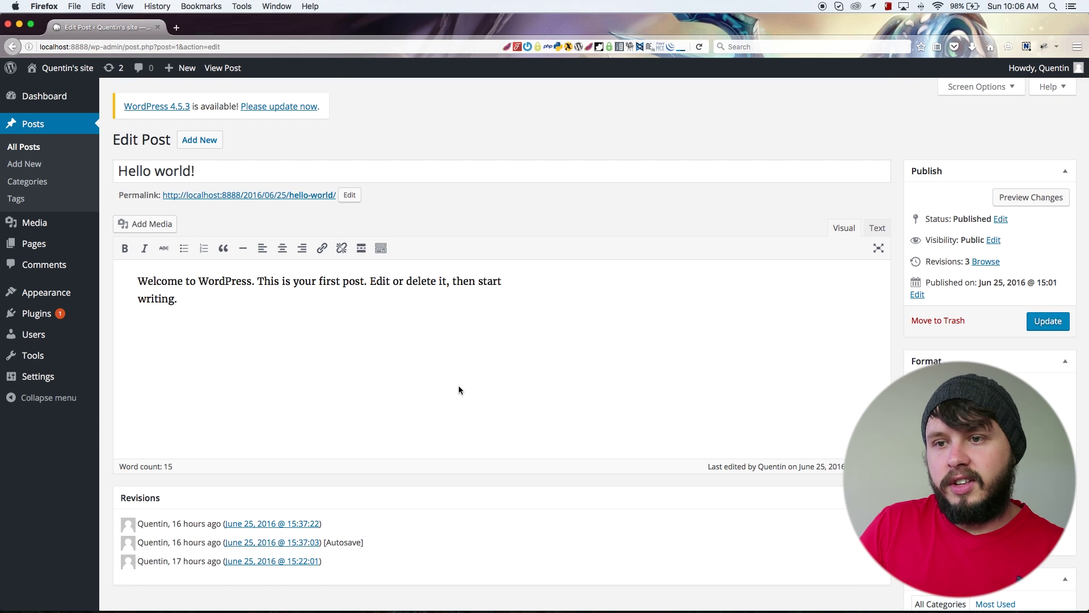
# - Compare the lists of pages and posts, and open "Sample Page" in the editor to review its content
pyautogui.click(38, 244)
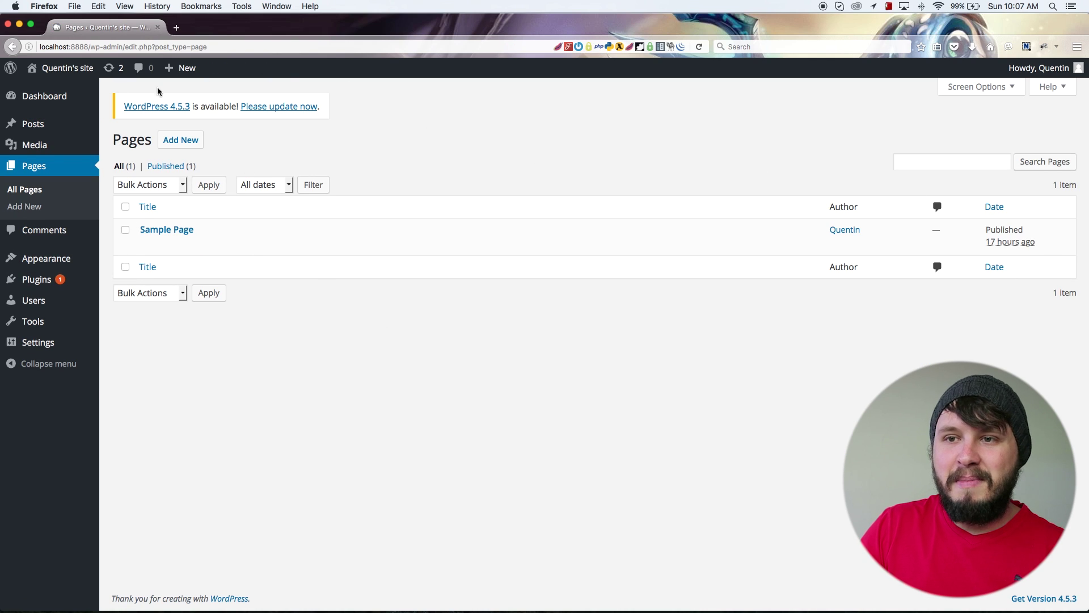
pyautogui.click(33, 124)
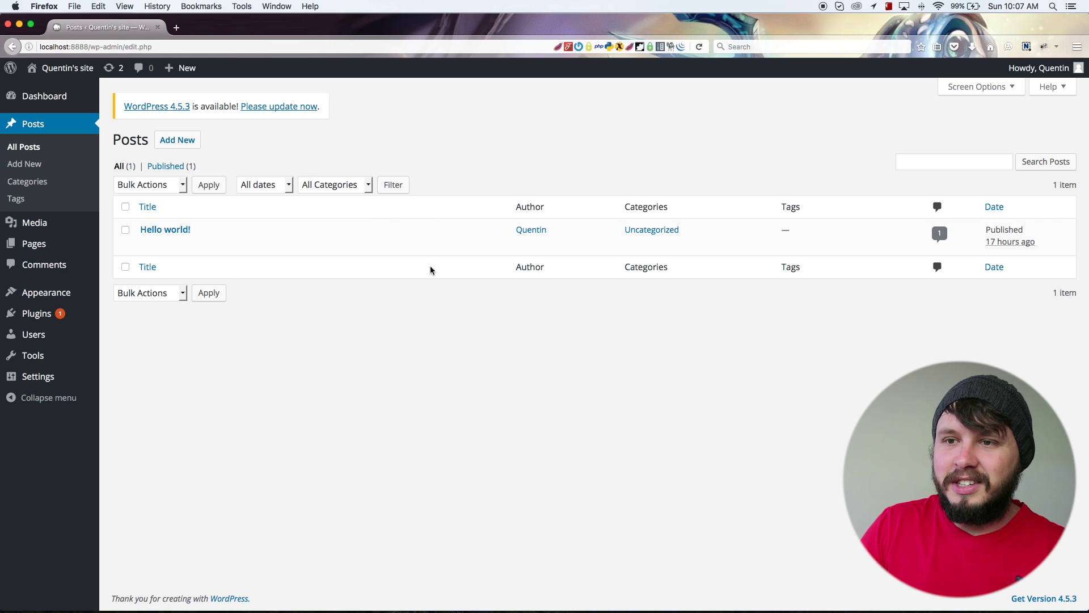
pyautogui.click(34, 243)
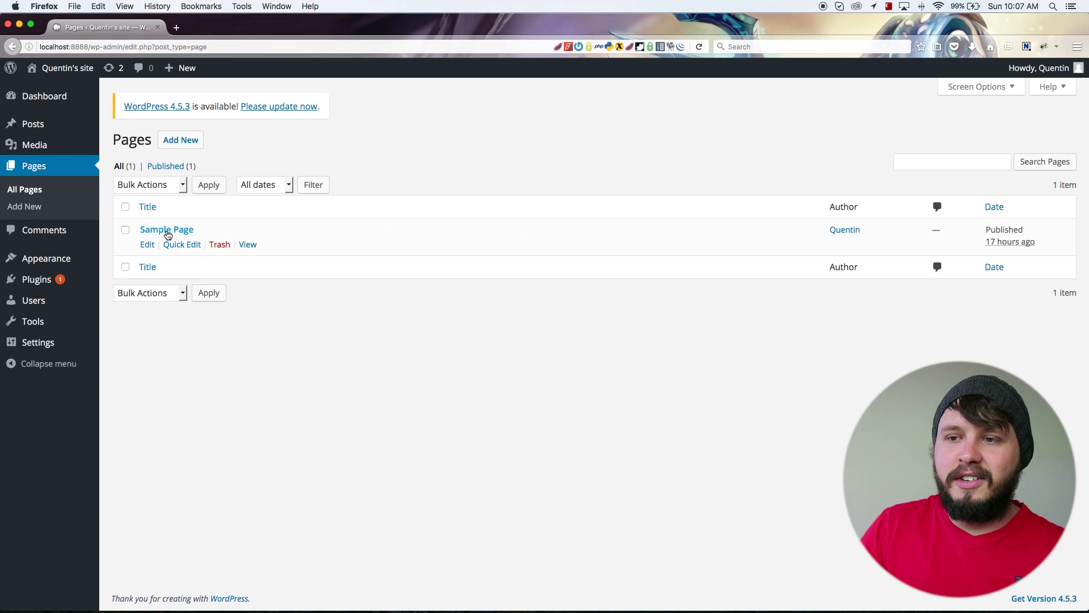
pyautogui.click(143, 247)
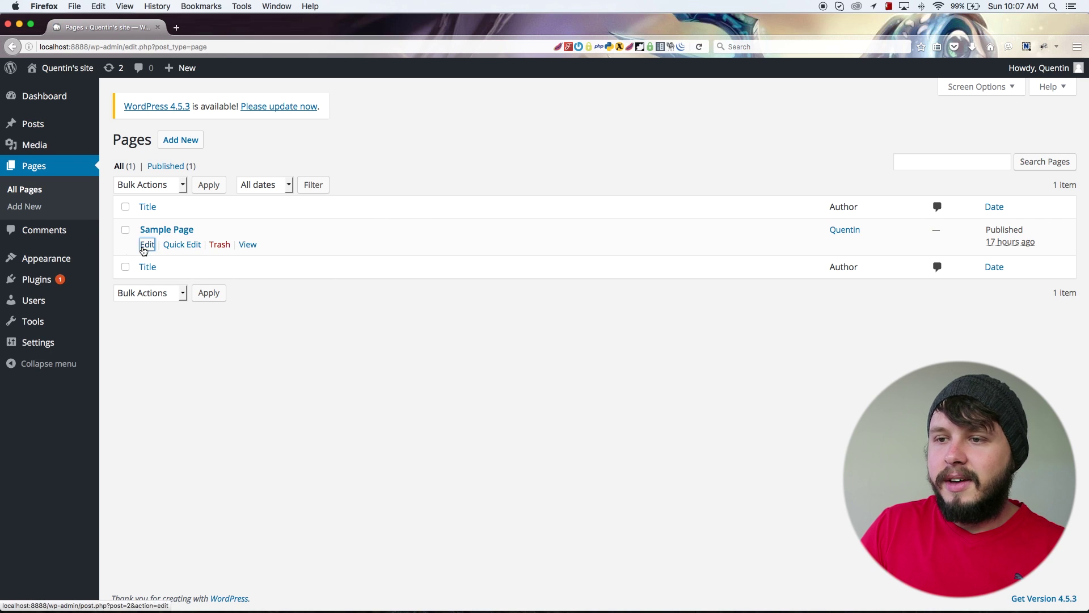
pyautogui.scroll(-2, 325, 136)
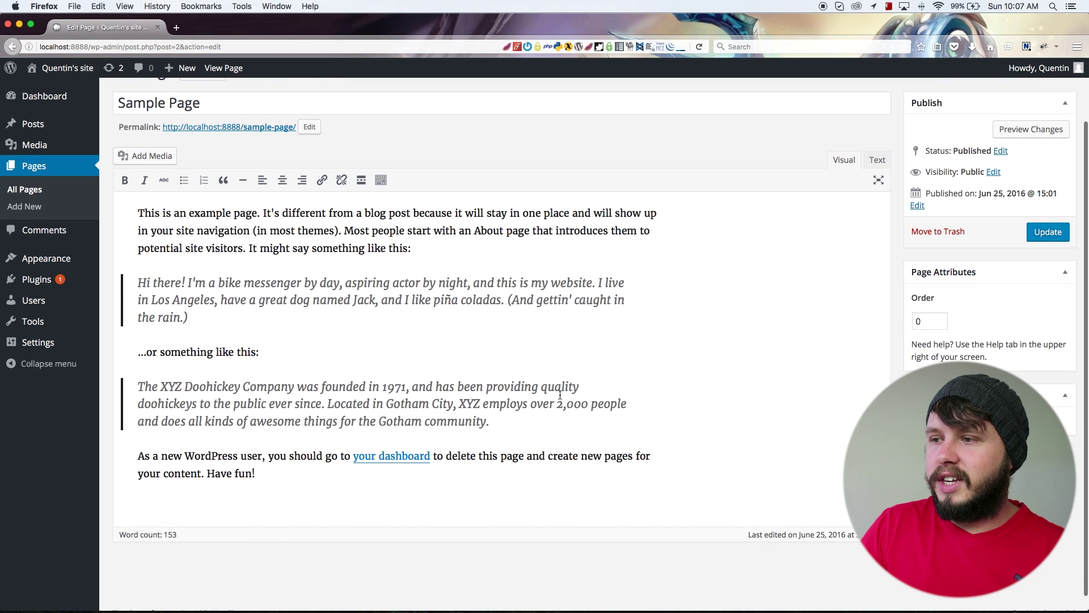
pyautogui.scroll(3, 778, 367)
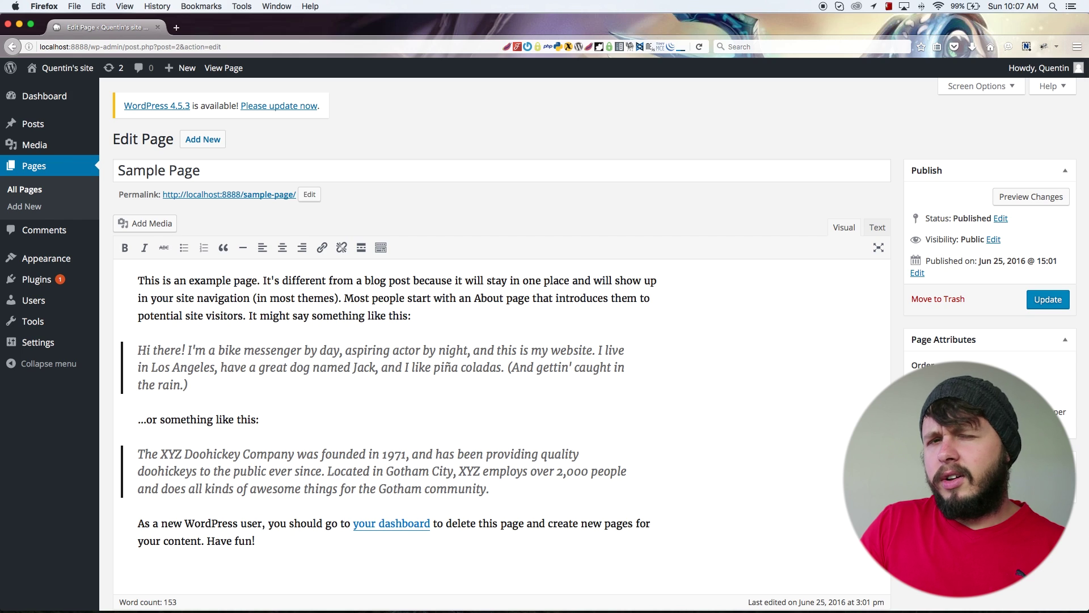
pyautogui.scroll(1, 887, 358)
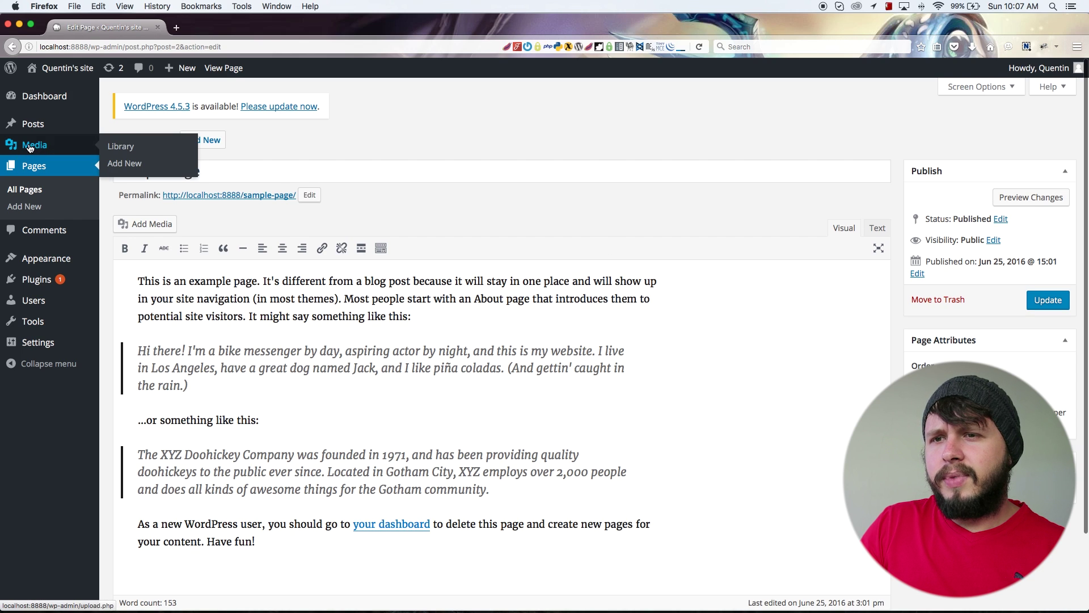
# - Return to the posts list and reopen the "Hello world!" post for editing
pyautogui.click(40, 124)
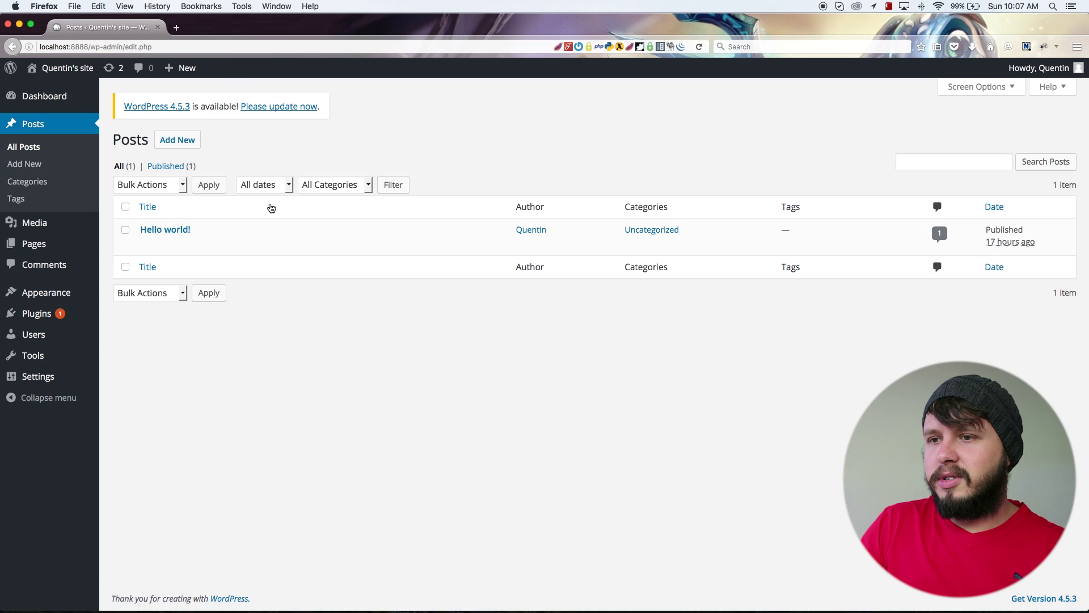
pyautogui.click(147, 244)
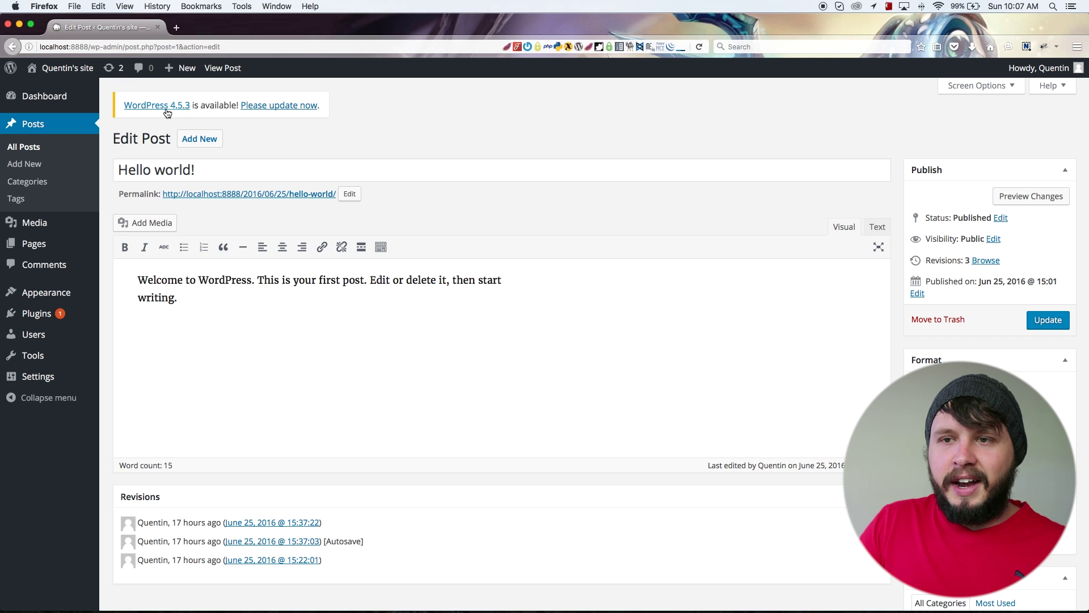
# - Go from the live site to the installed themes and activate Twenty Sixteen
pyautogui.moveTo(52, 297)
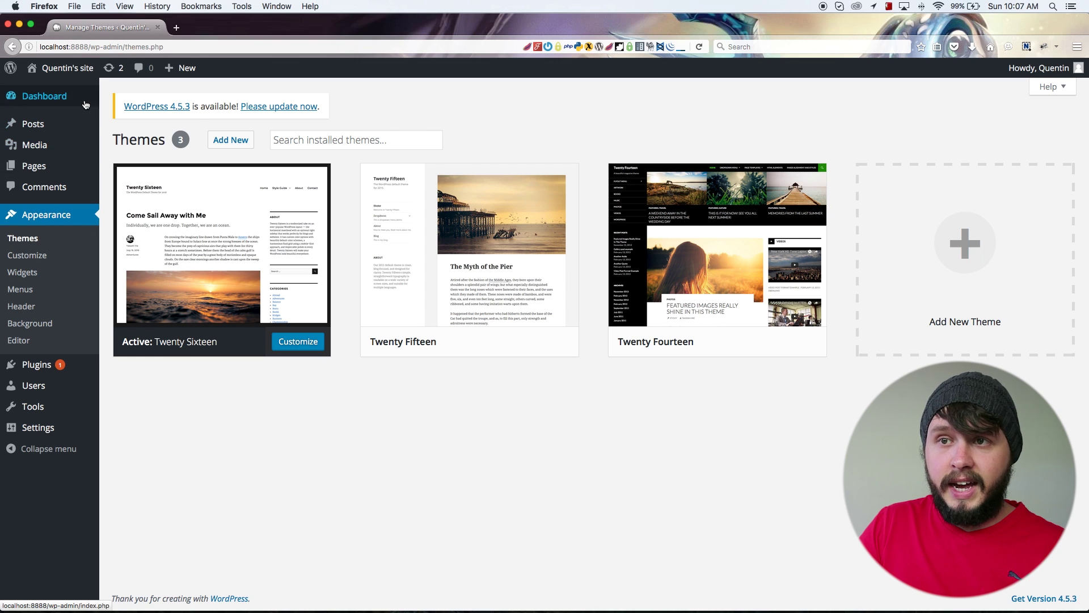
pyautogui.moveTo(81, 77)
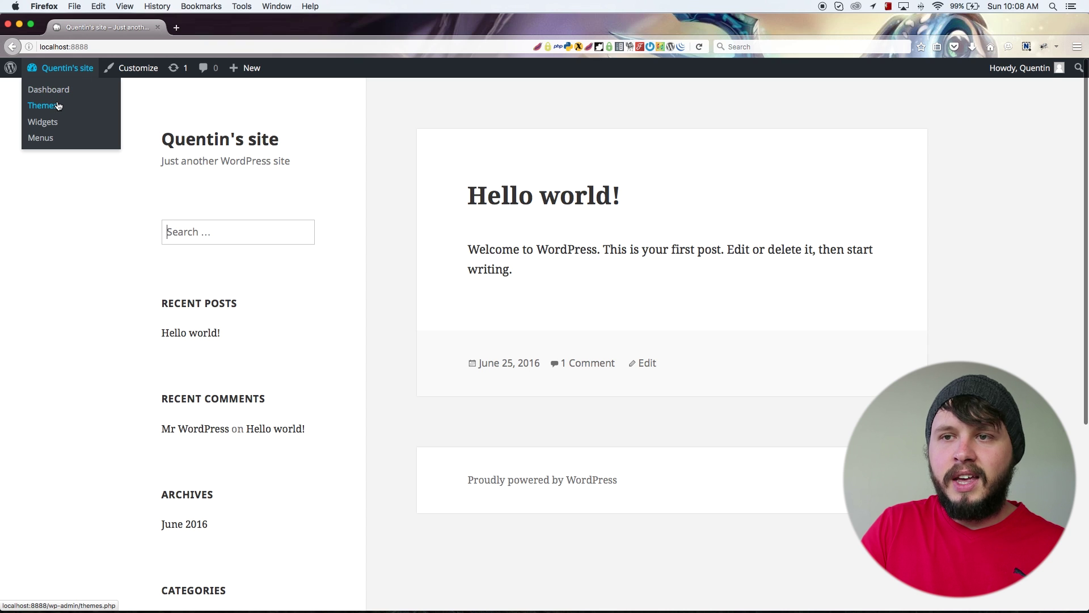
pyautogui.click(58, 106)
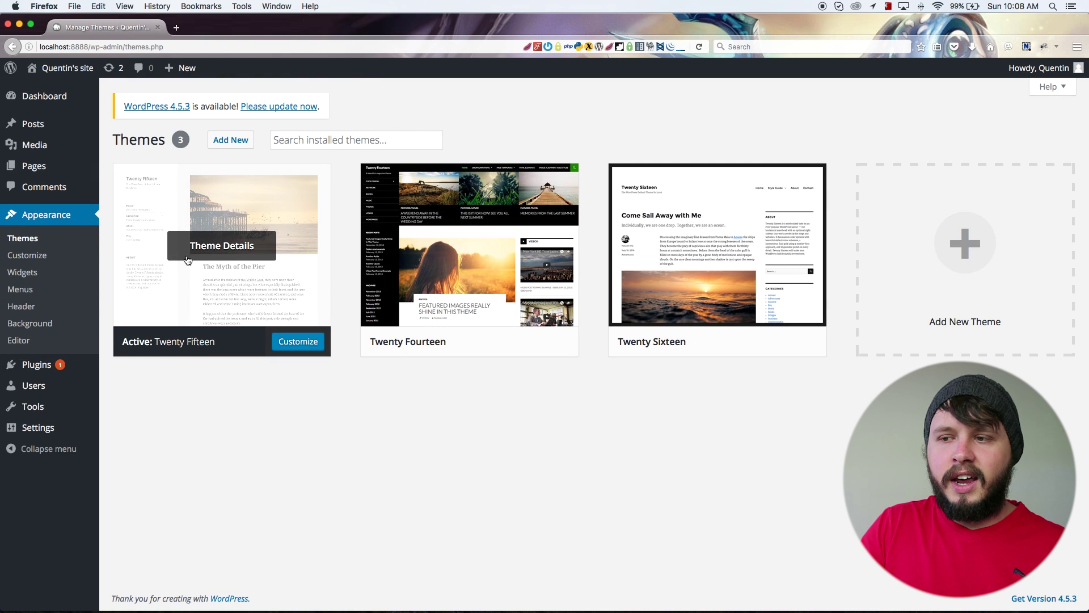
pyautogui.click(740, 348)
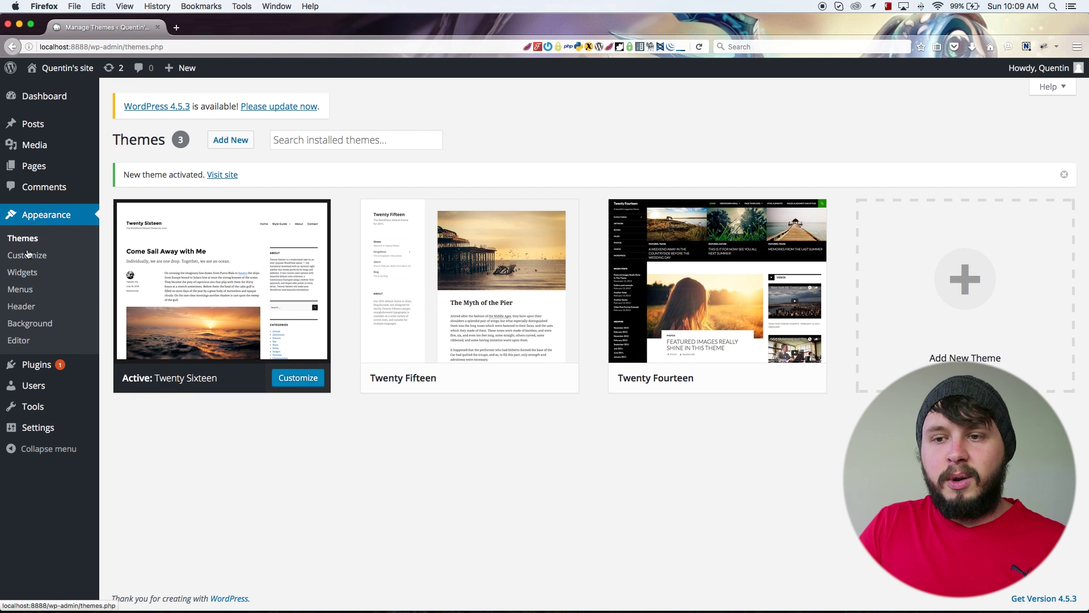
# - Open the theme file editor and examine Twenty Sixteen's style.css code and its list of template and style files
pyautogui.click(26, 344)
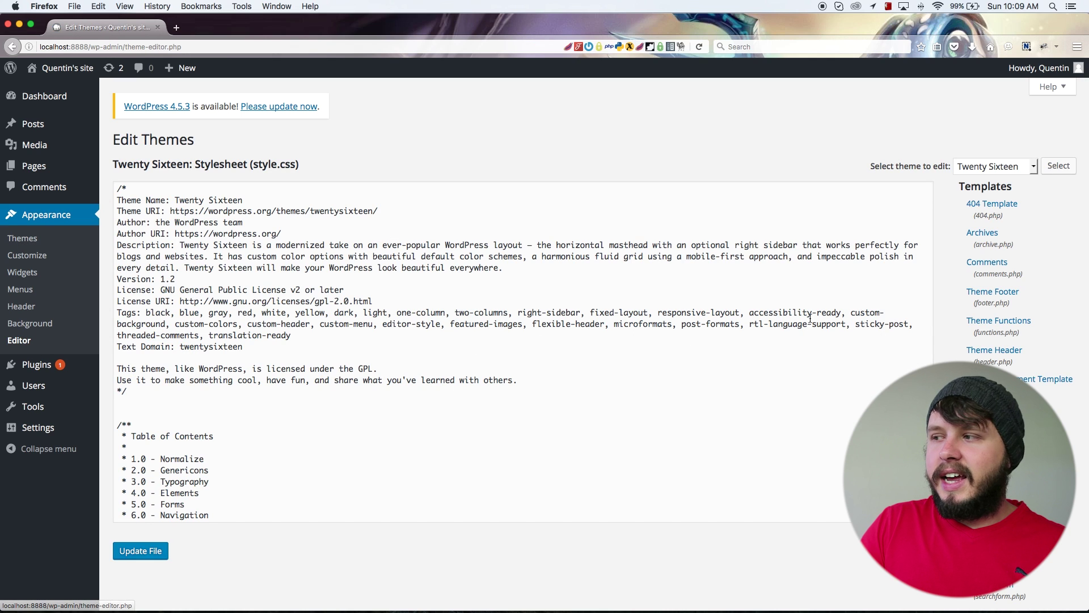
pyautogui.moveTo(335, 459); pyautogui.dragTo(210, 324)
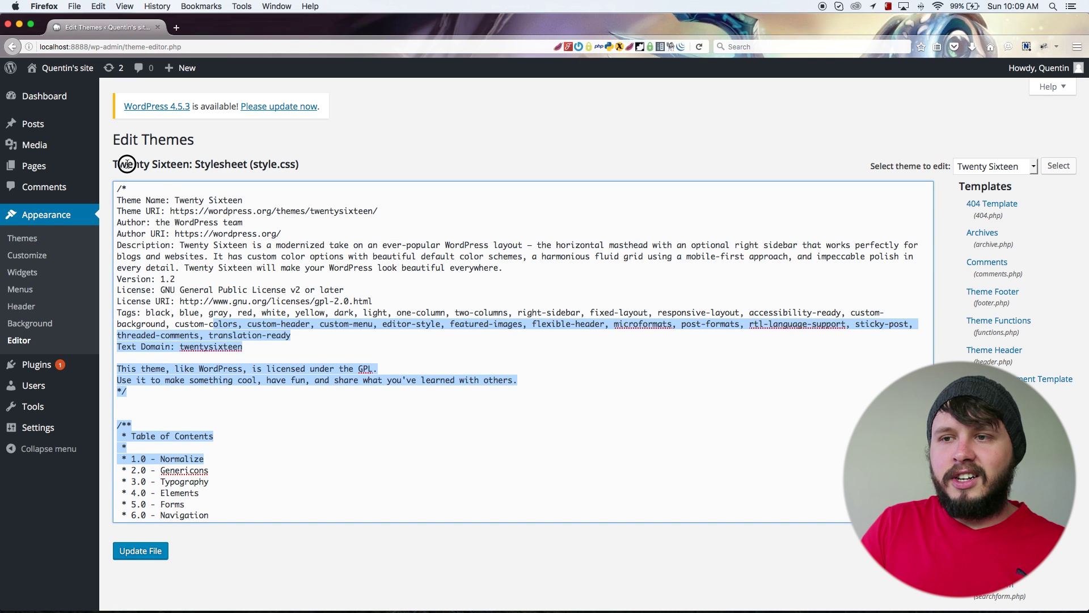
pyautogui.moveTo(127, 164); pyautogui.dragTo(128, 166)
pyautogui.scroll(-2, 618, 382)
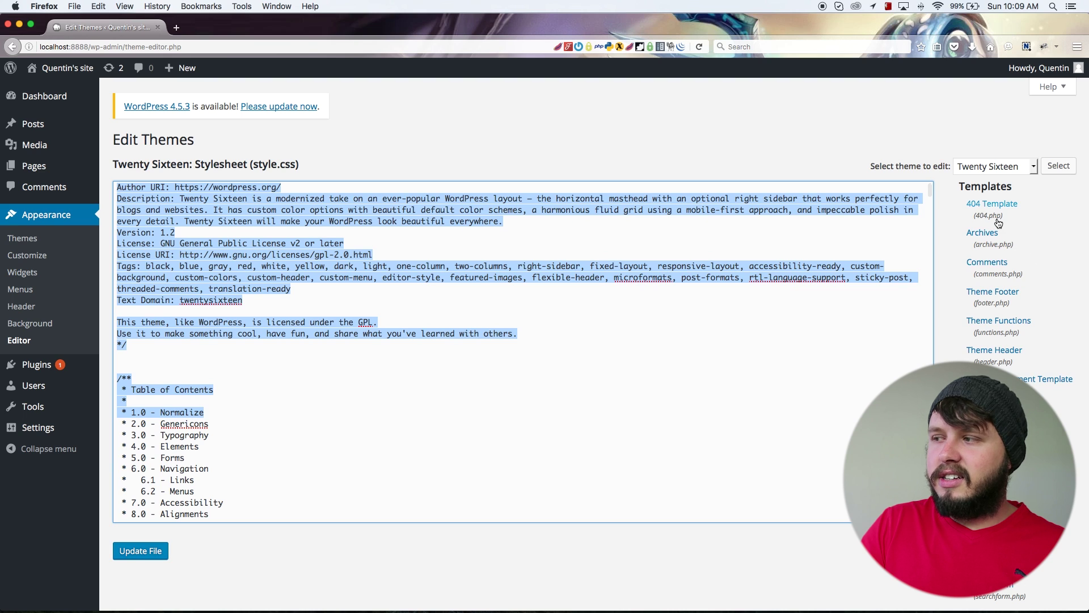
pyautogui.scroll(-3, 999, 223)
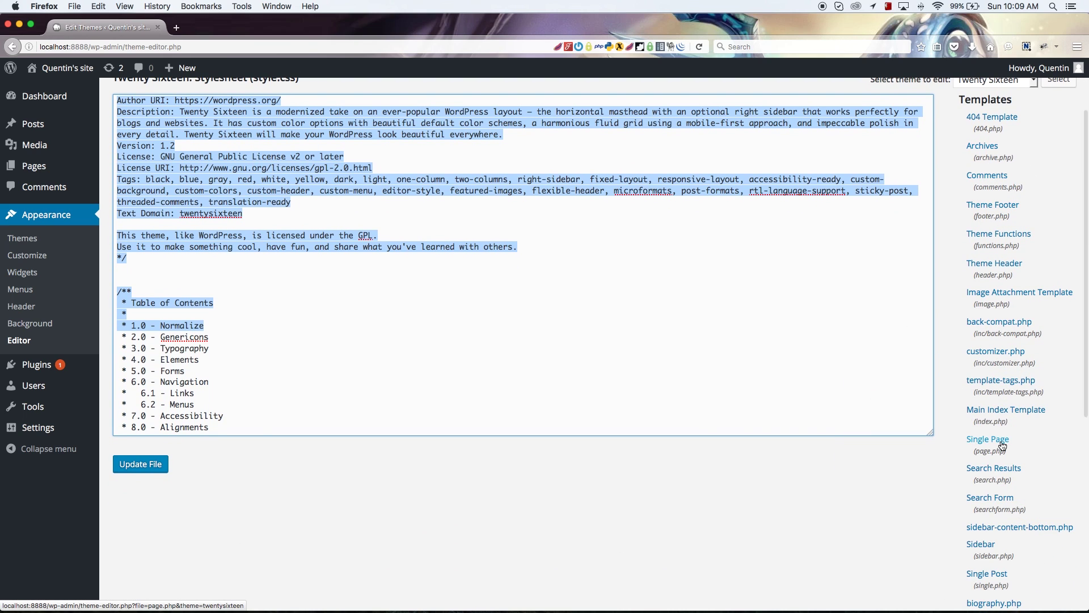
pyautogui.scroll(-3, 1022, 448)
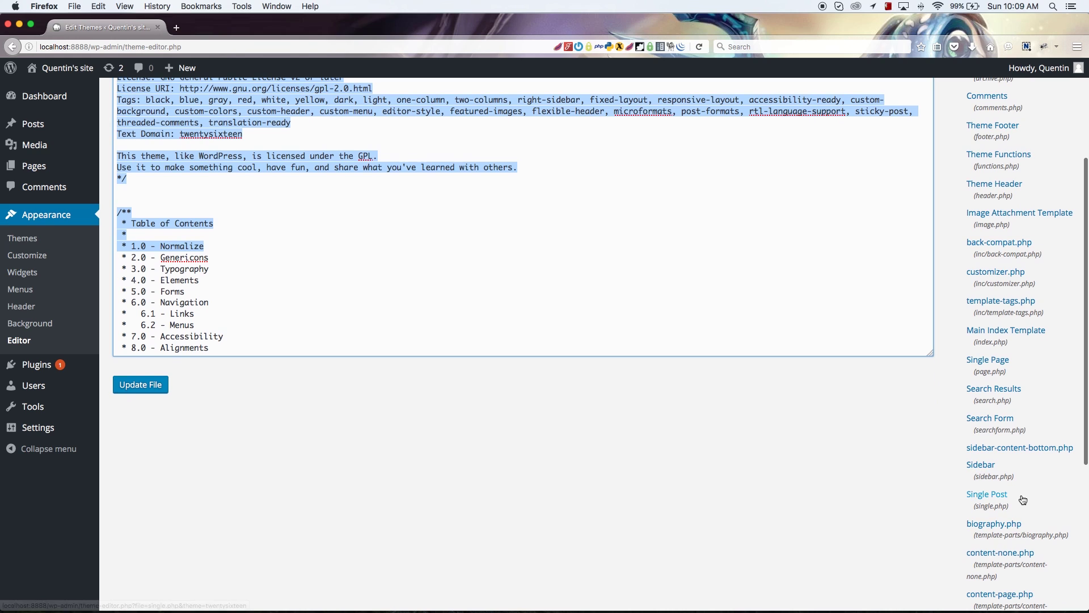
pyautogui.scroll(-9, 1024, 499)
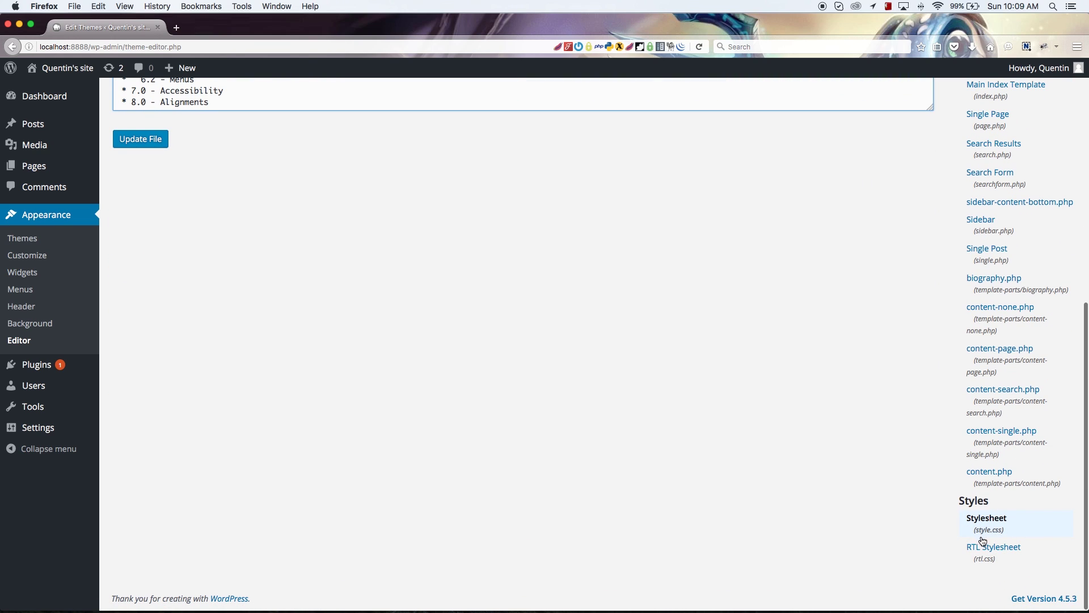
pyautogui.scroll(15, 1019, 227)
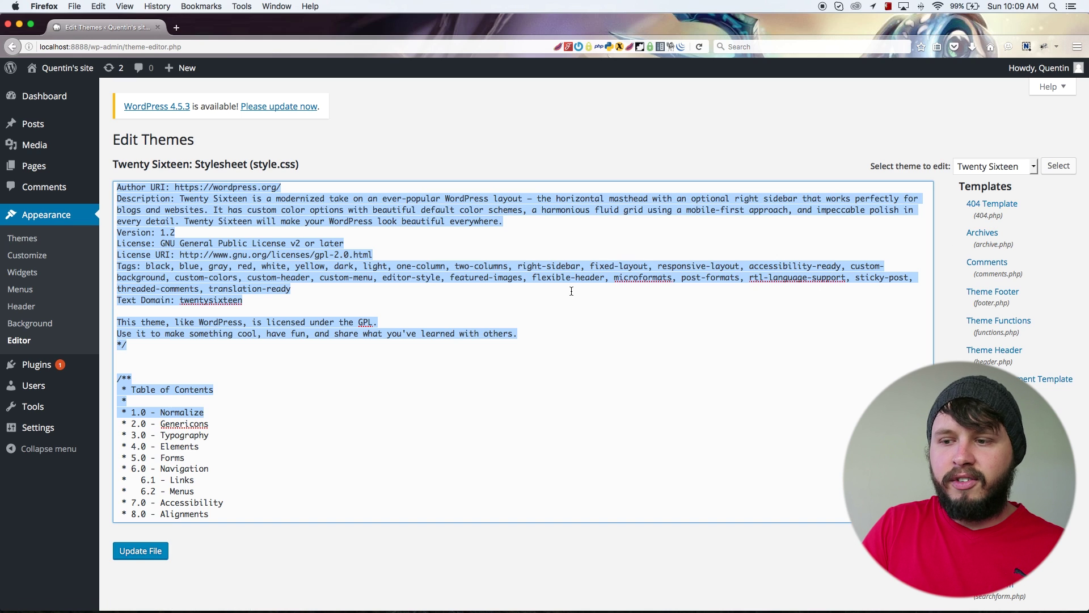
# - Switch to Sublime Text, close index.html without saving its changes, and open and close a blank editor window
pyautogui.click(565, 601)
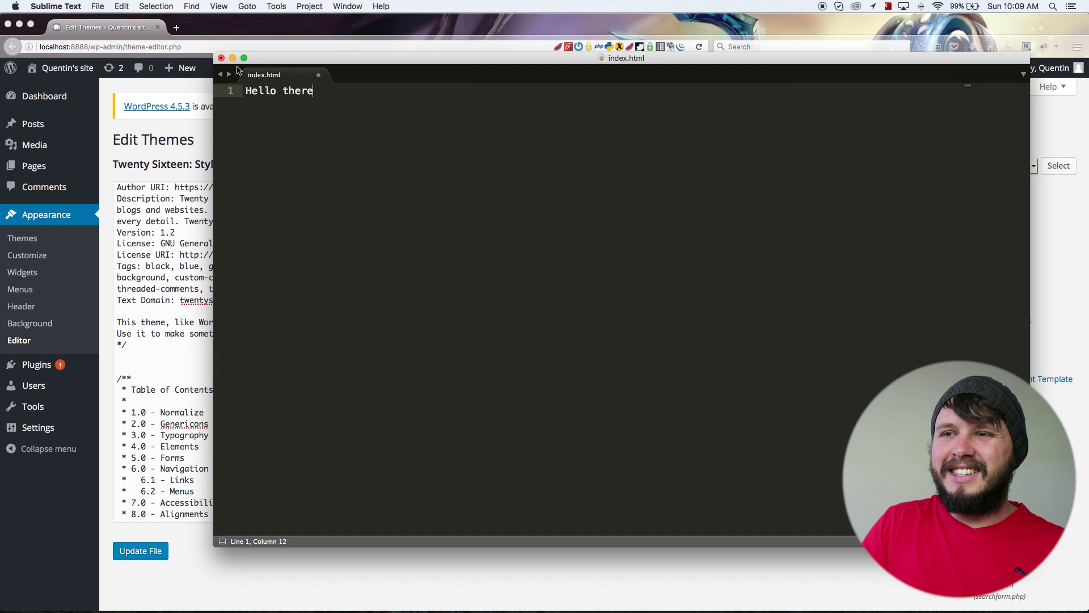
pyautogui.click(221, 58)
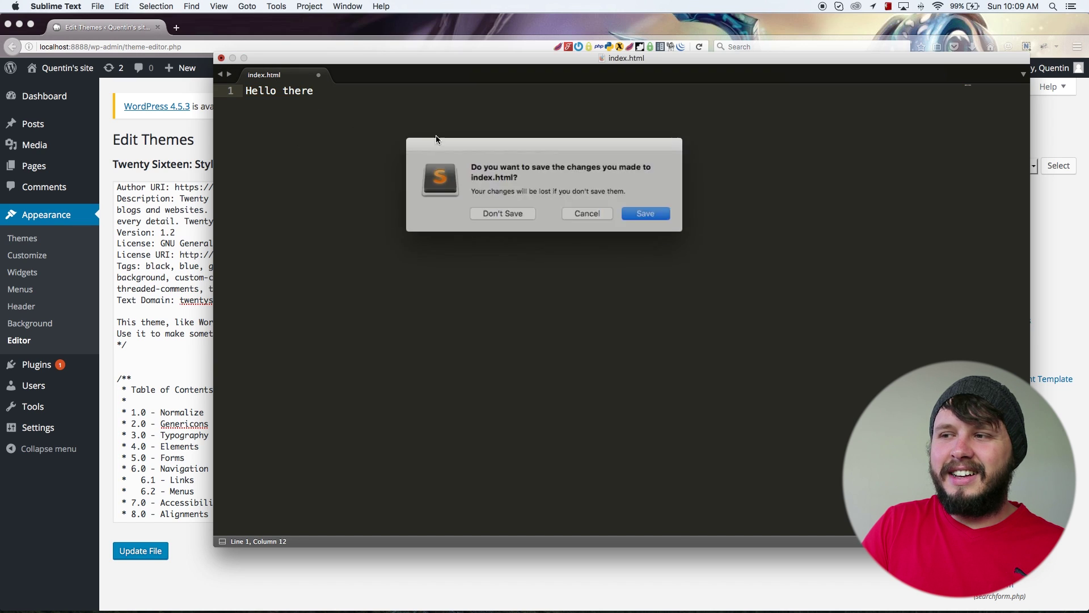
pyautogui.click(522, 213)
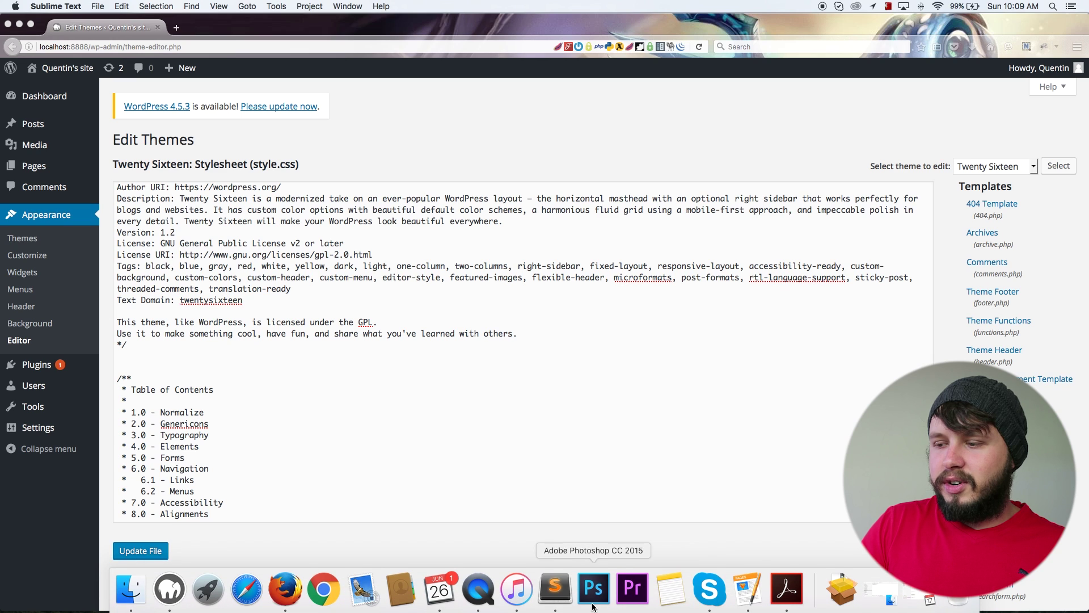
pyautogui.click(593, 606)
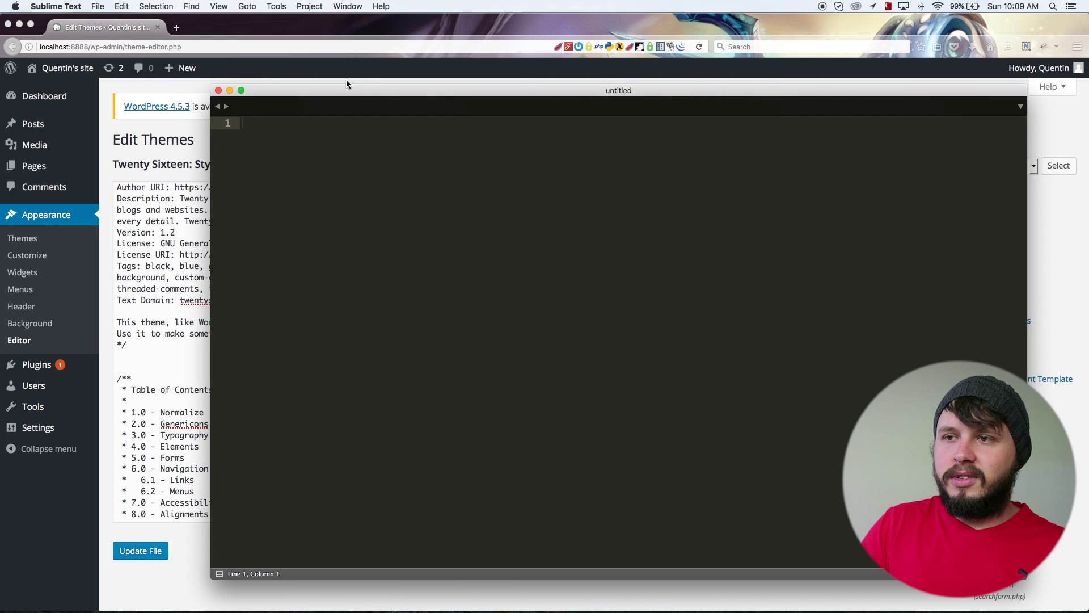
pyautogui.click(218, 90)
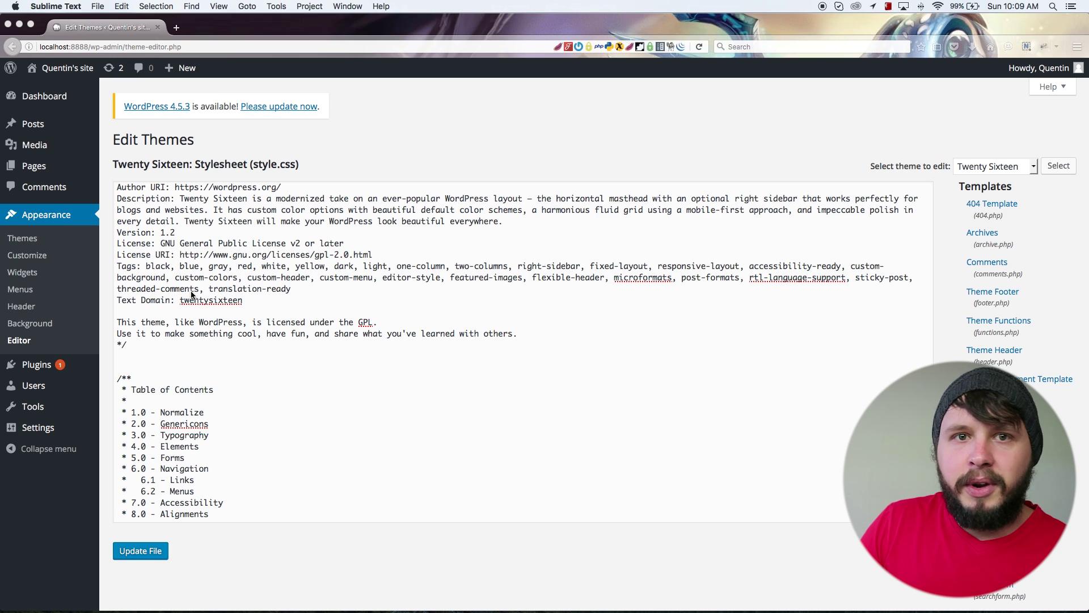
# - Return to Firefox to view the available and sidebar widgets, and visit the live site
pyautogui.click(38, 302)
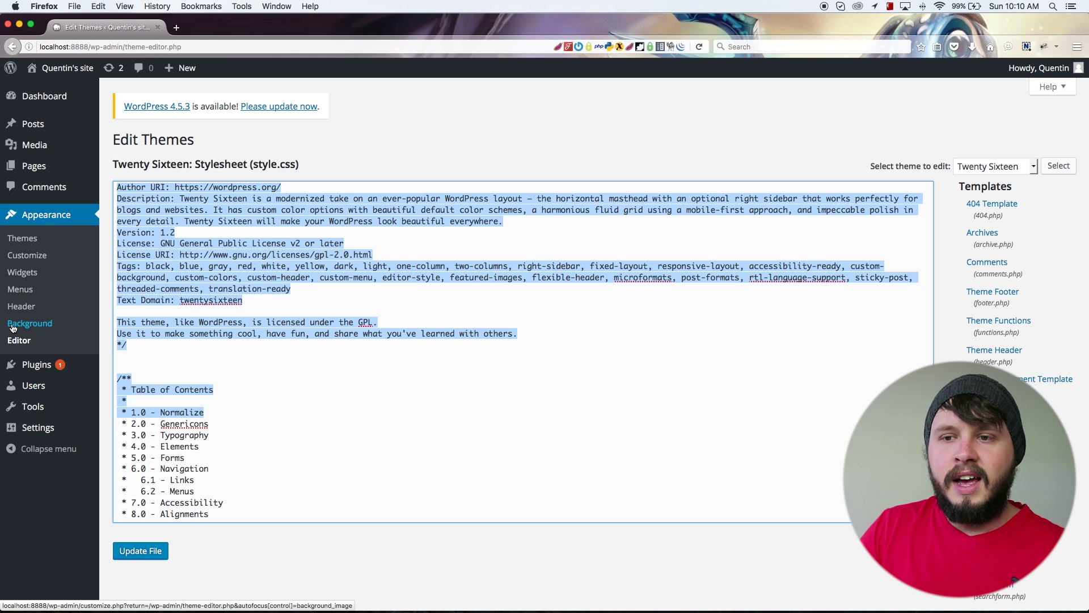
pyautogui.click(23, 272)
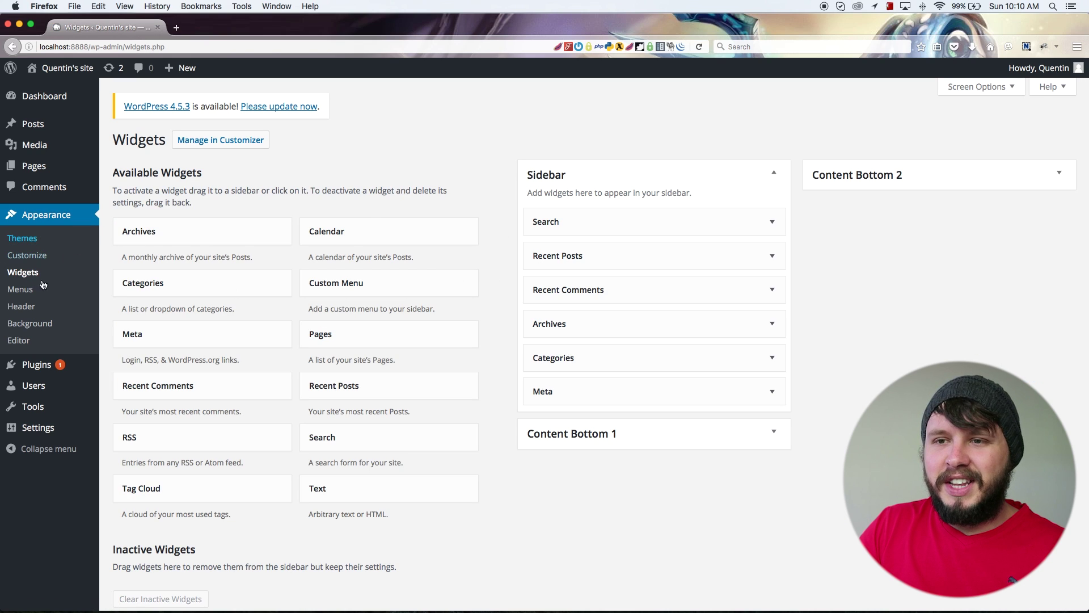
pyautogui.moveTo(67, 68)
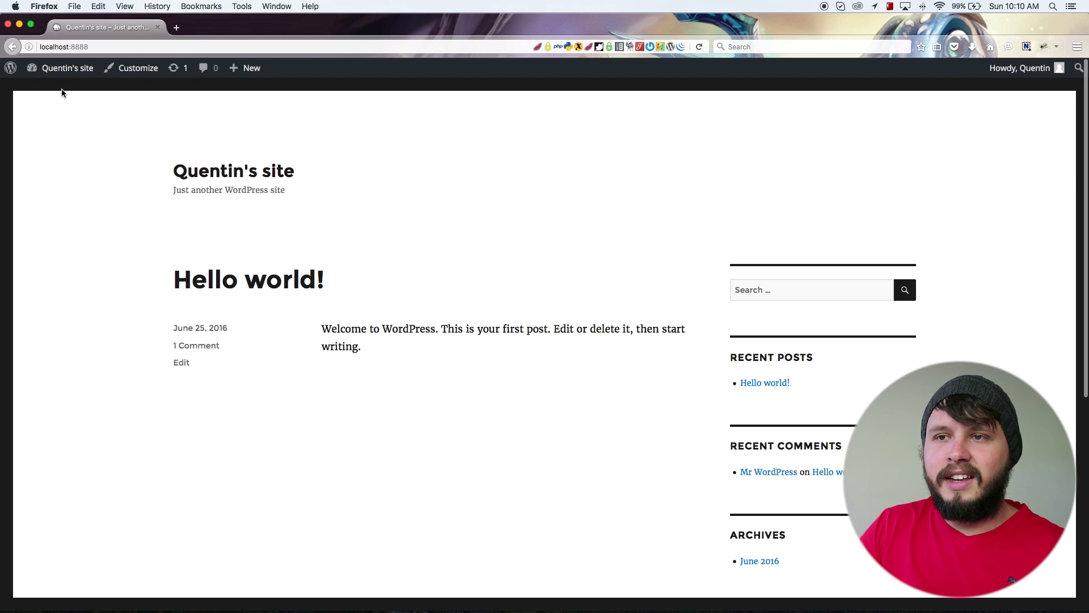
# - Return to the Widgets admin page and examine the settings of the Search and Recent Posts sidebar widgets
pyautogui.moveTo(65, 93)
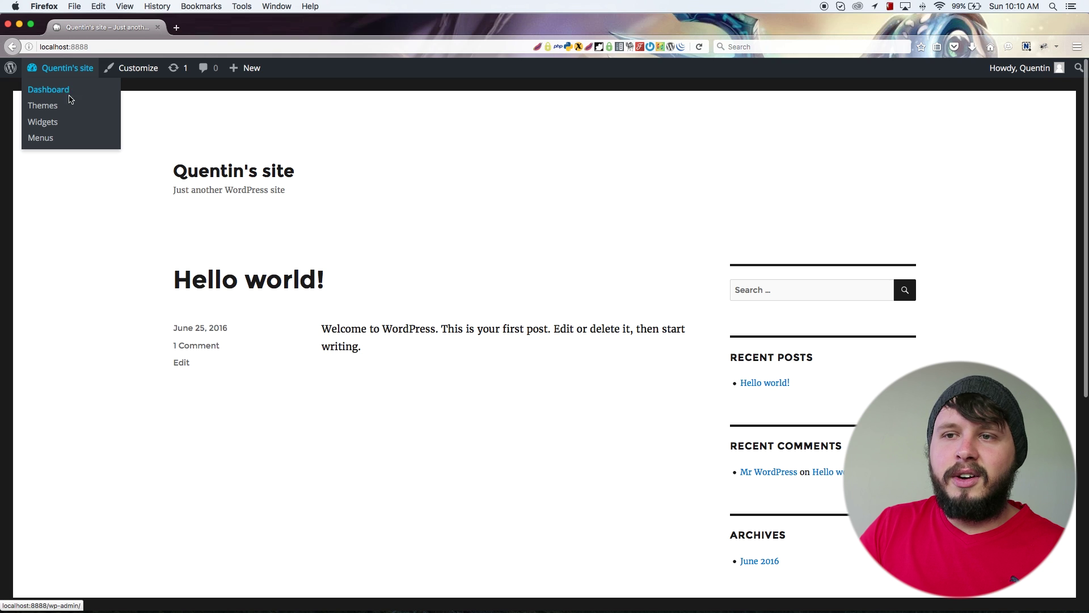
pyautogui.click(50, 123)
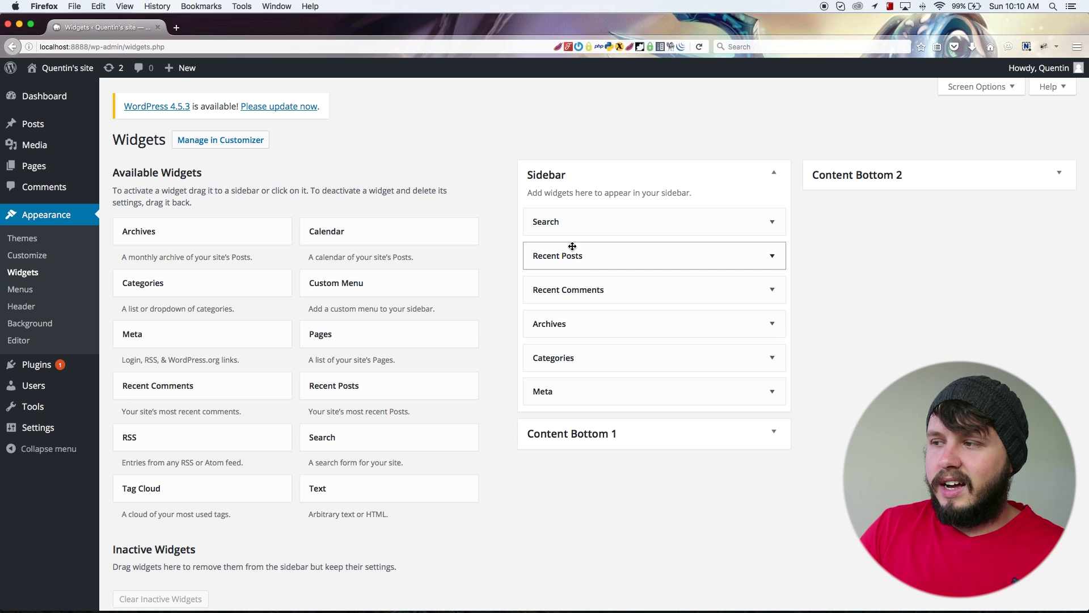
pyautogui.click(772, 221)
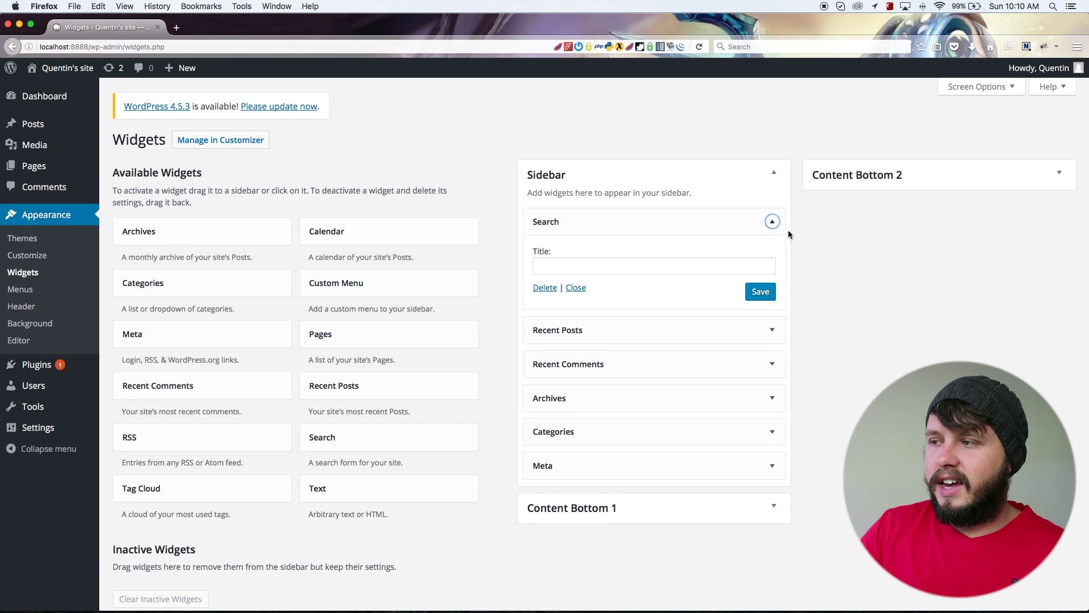
pyautogui.click(771, 222)
pyautogui.click(778, 261)
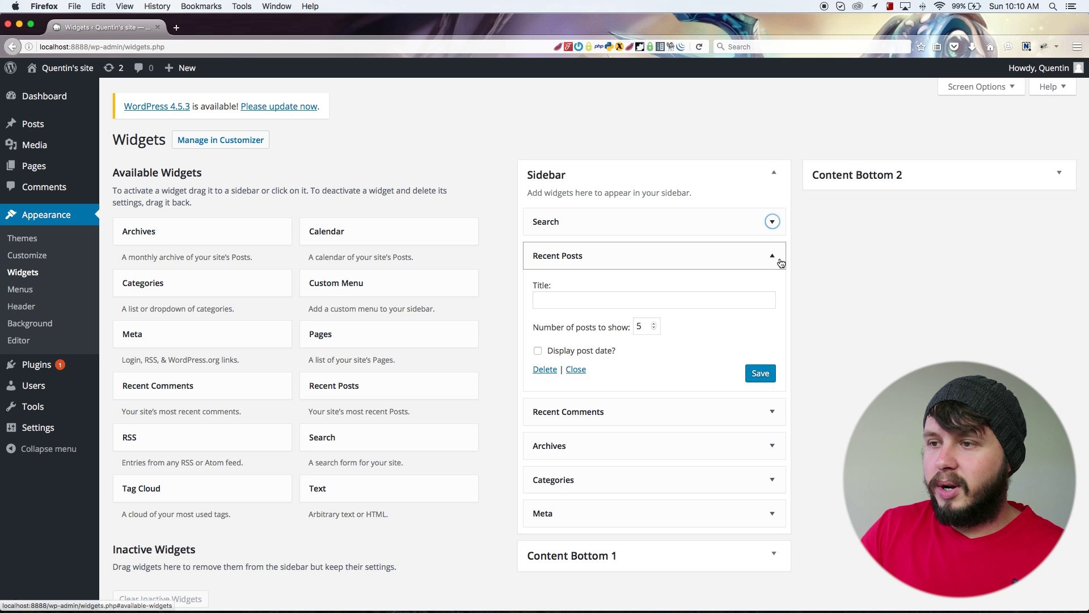
pyautogui.click(780, 262)
pyautogui.click(773, 257)
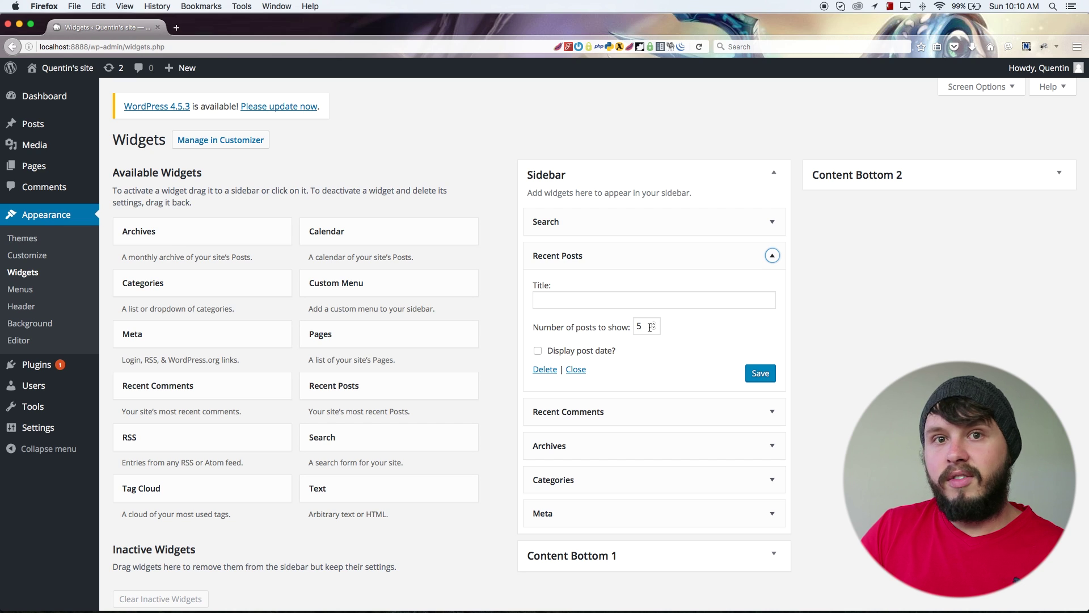
pyautogui.click(773, 255)
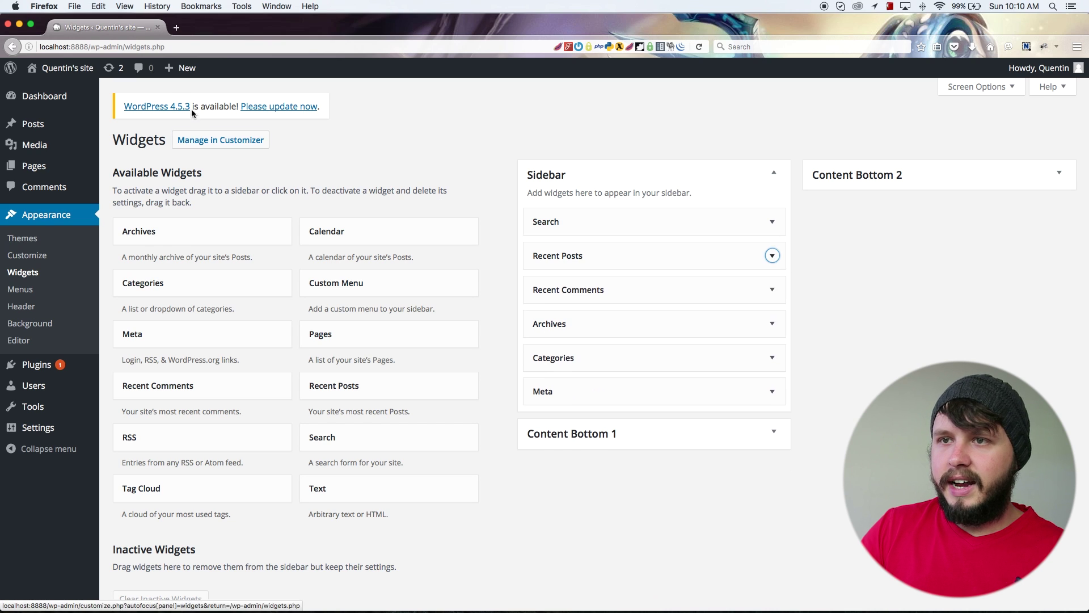
# - Open the live site in a new tab and compare its sidebar sections with the order of the sidebar widgets in the admin area
pyautogui.moveTo(68, 73)
pyautogui.rightClick(48, 93)
pyautogui.click(74, 96)
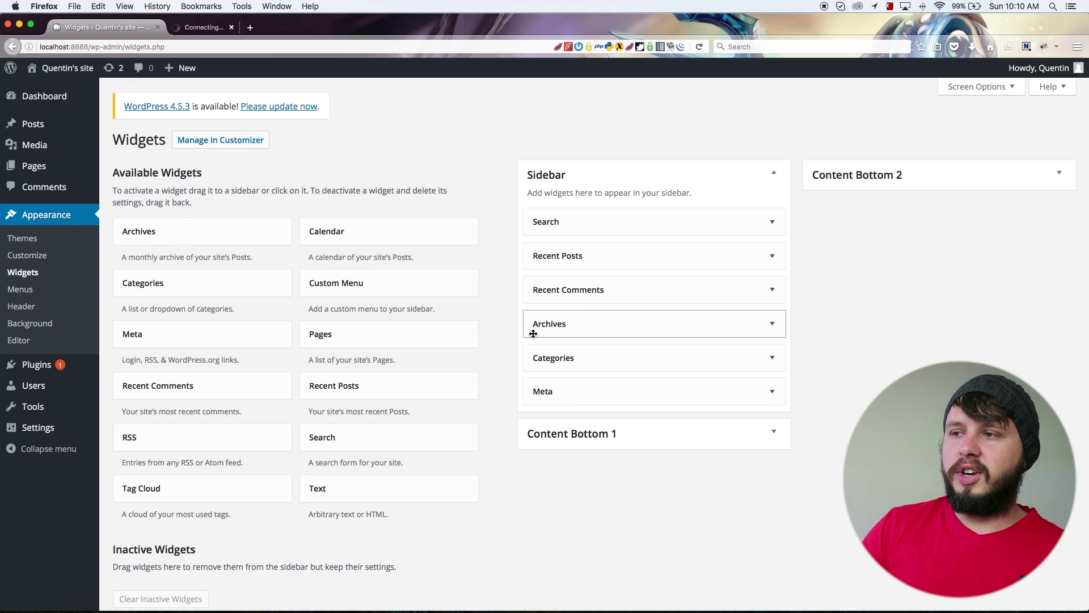
pyautogui.click(209, 28)
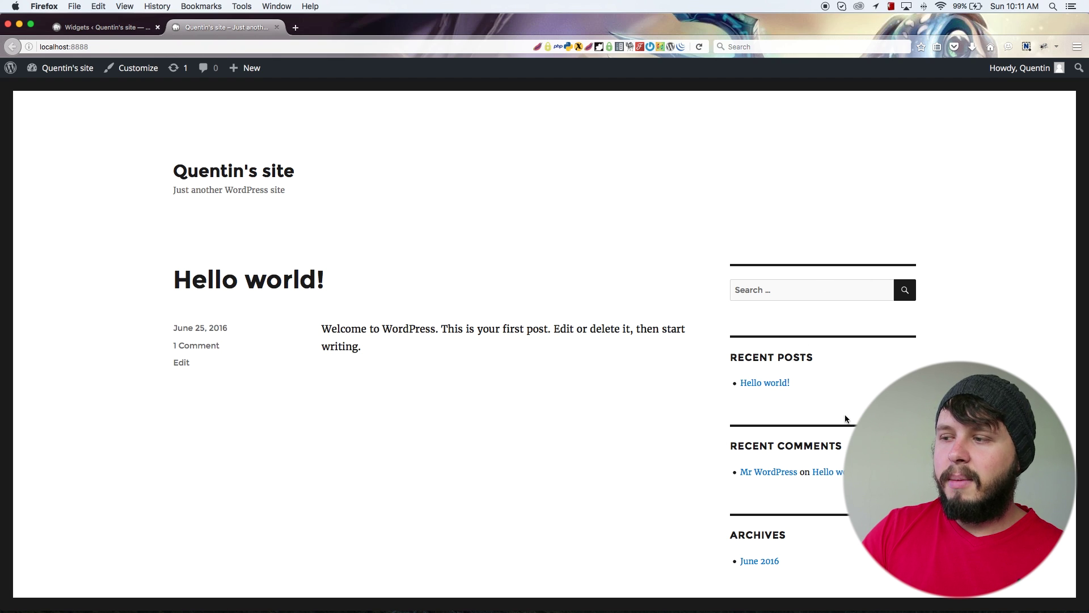
pyautogui.scroll(-3, 846, 418)
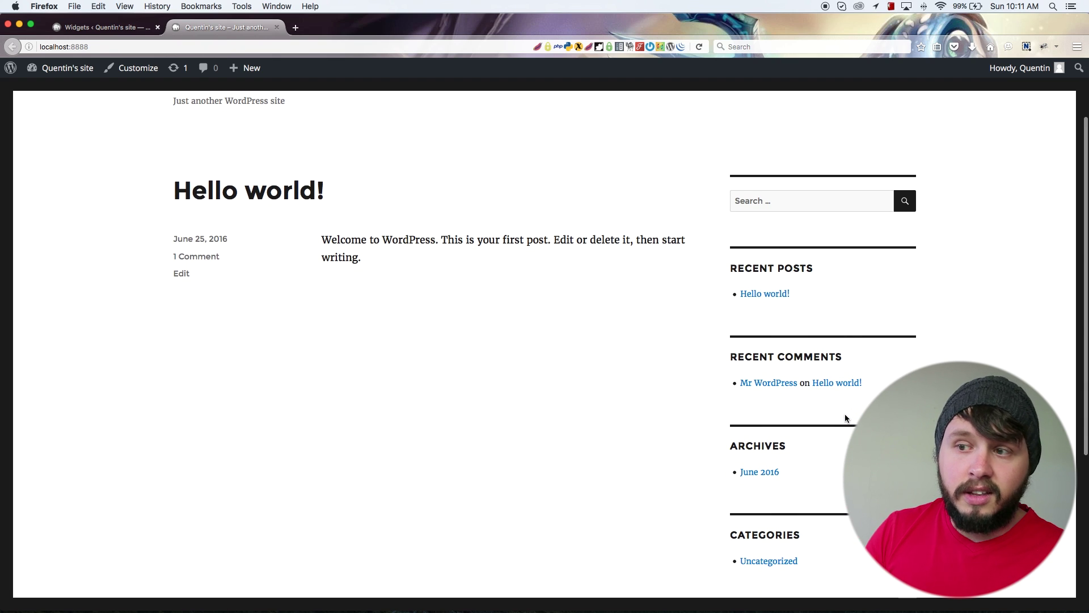
pyautogui.click(97, 33)
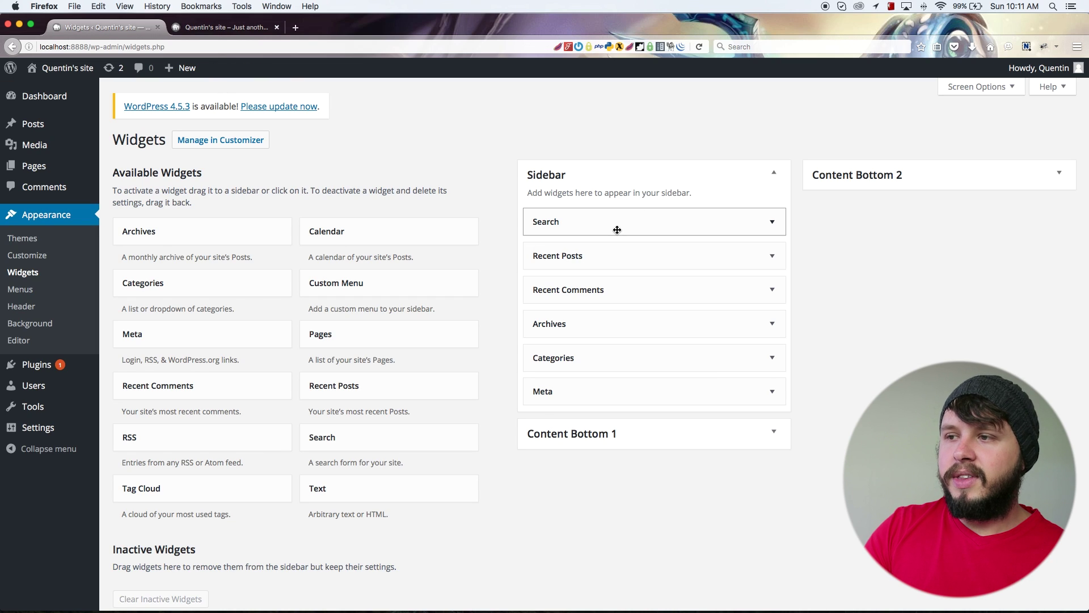
pyautogui.click(221, 28)
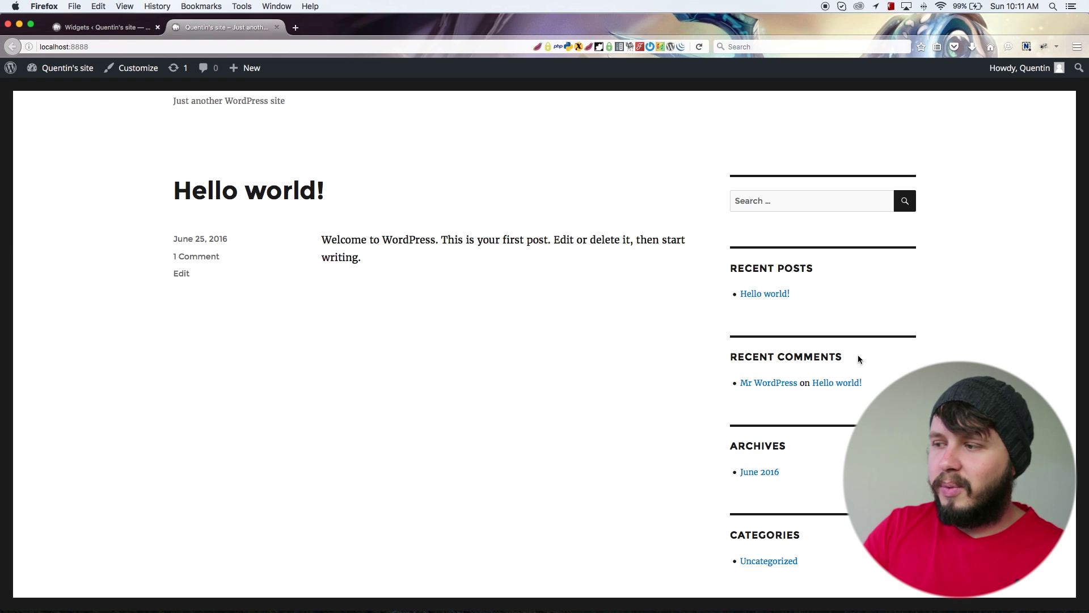
pyautogui.scroll(-1, 857, 356)
pyautogui.scroll(-1, 856, 360)
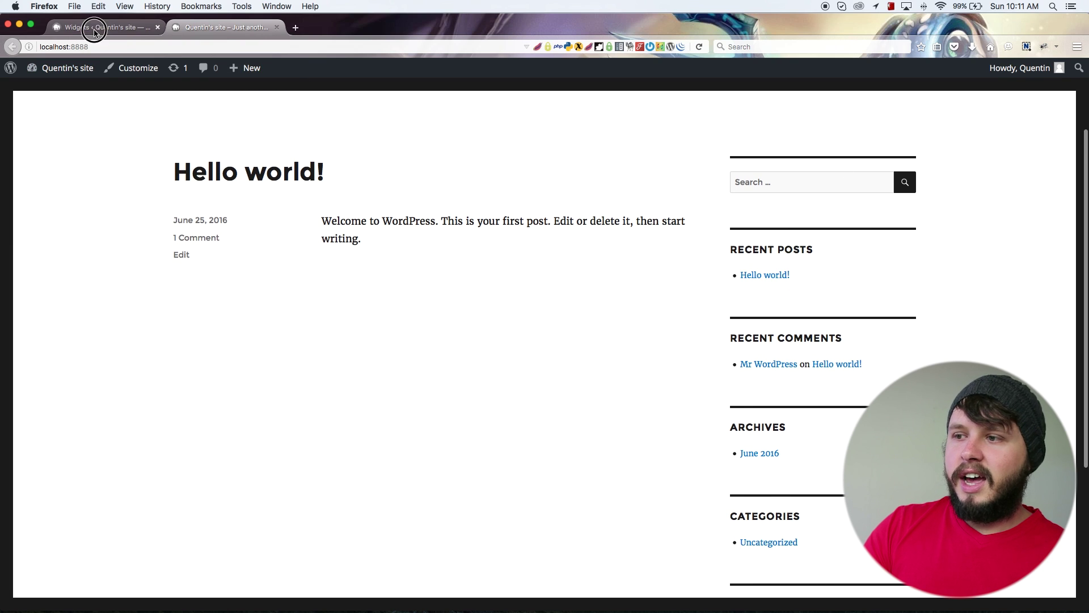
pyautogui.click(96, 27)
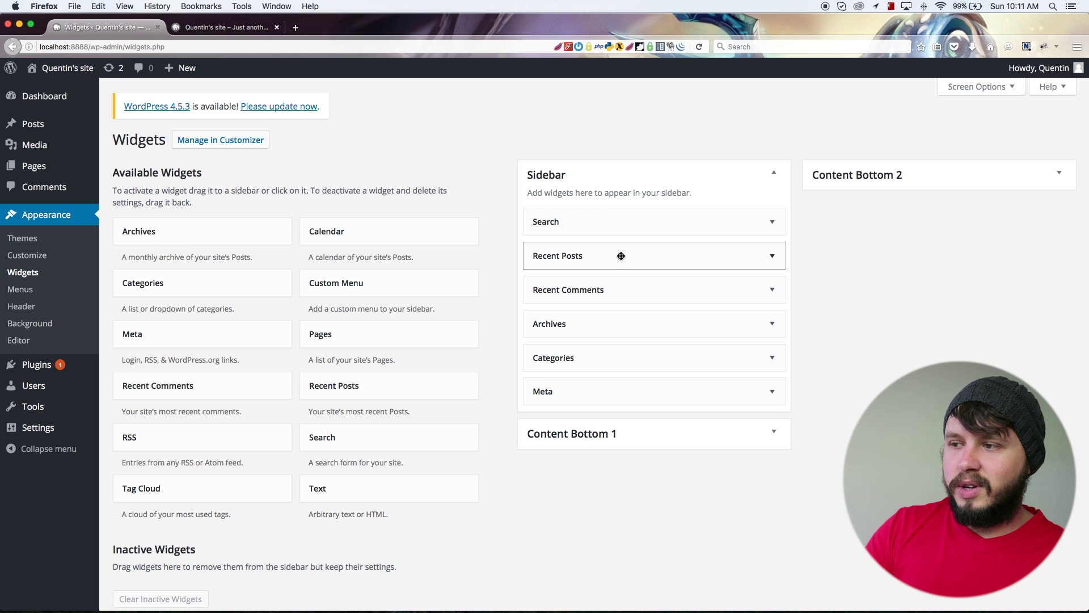
pyautogui.click(201, 27)
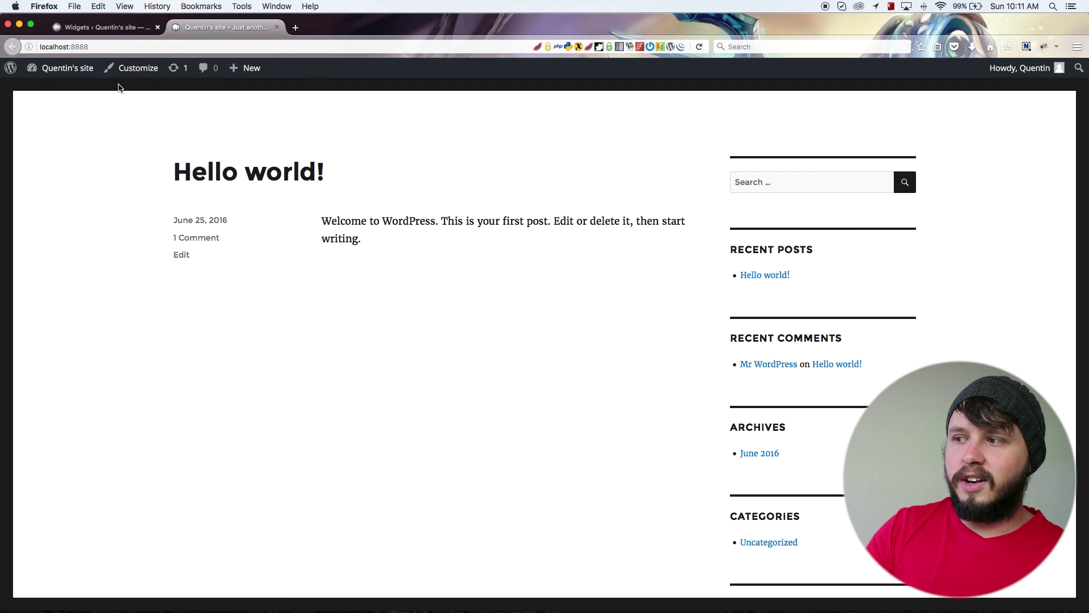
pyautogui.click(107, 27)
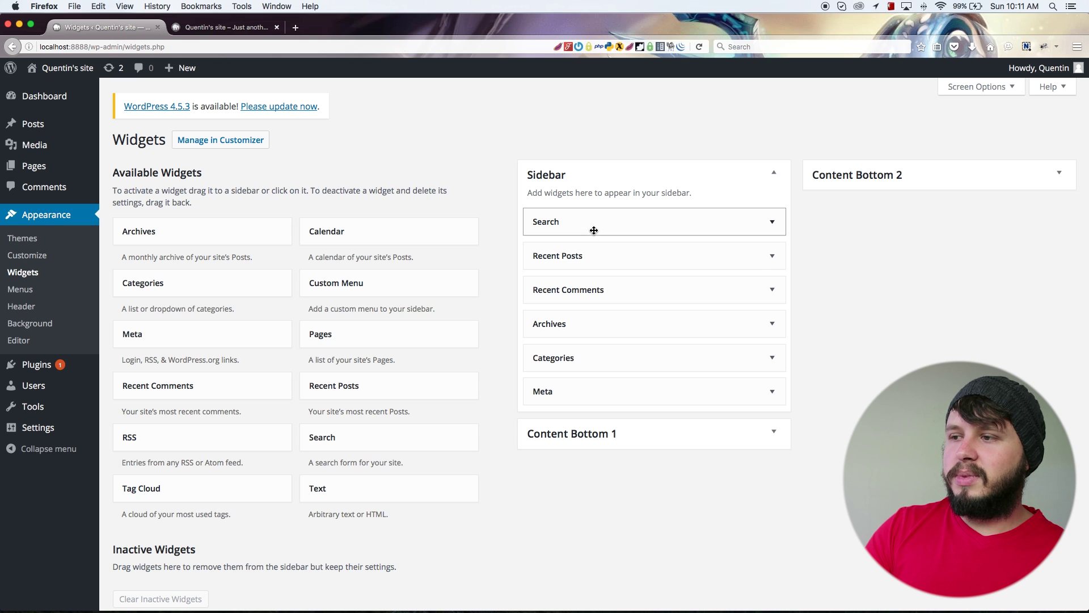
# - Move the Search widget between Archives and Categories in the sidebar, and reload the live site to check the order
pyautogui.moveTo(591, 226); pyautogui.dragTo(591, 335)
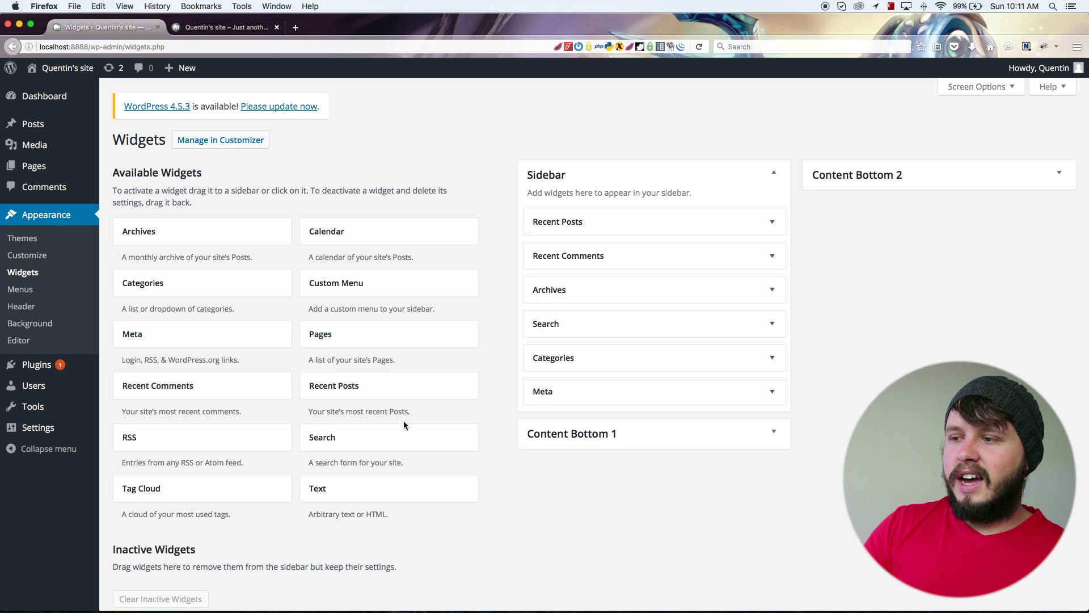
pyautogui.click(221, 26)
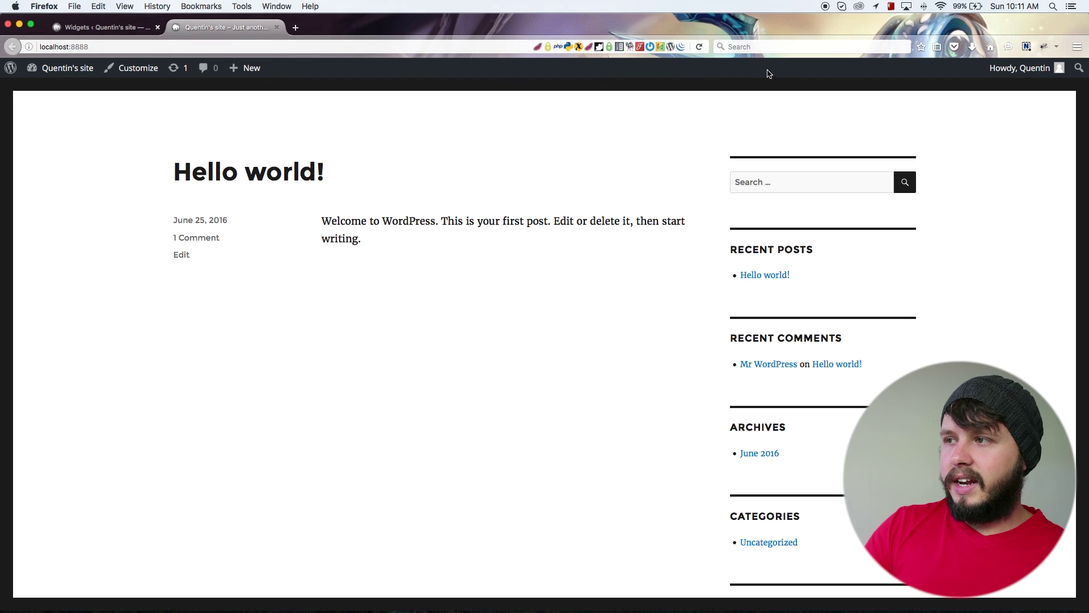
pyautogui.click(699, 46)
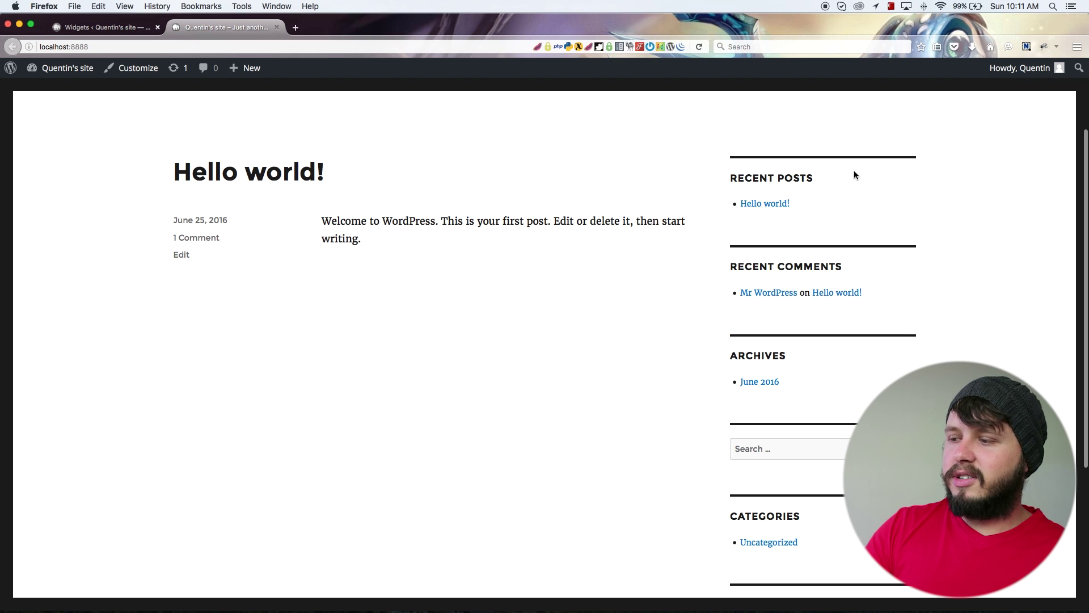
# - Move the Search widget back to the first position in the sidebar on the Widgets admin page
pyautogui.click(106, 27)
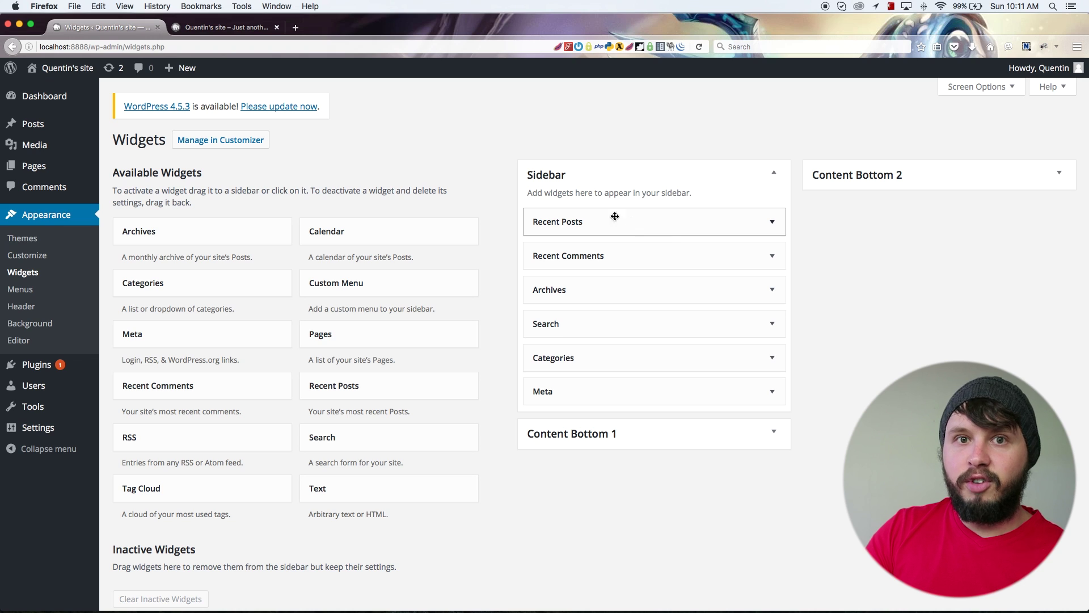
pyautogui.moveTo(543, 321); pyautogui.dragTo(565, 197)
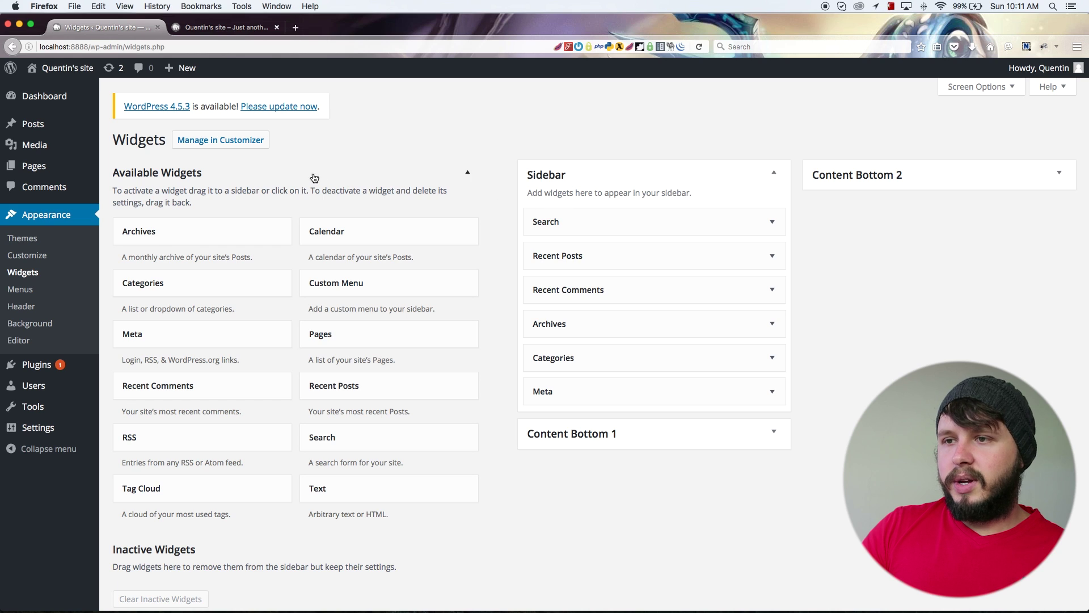
# - Open the Customizer from the Widgets page, look over its main sections, and open the Sidebar widget area for customizing
pyautogui.click(213, 147)
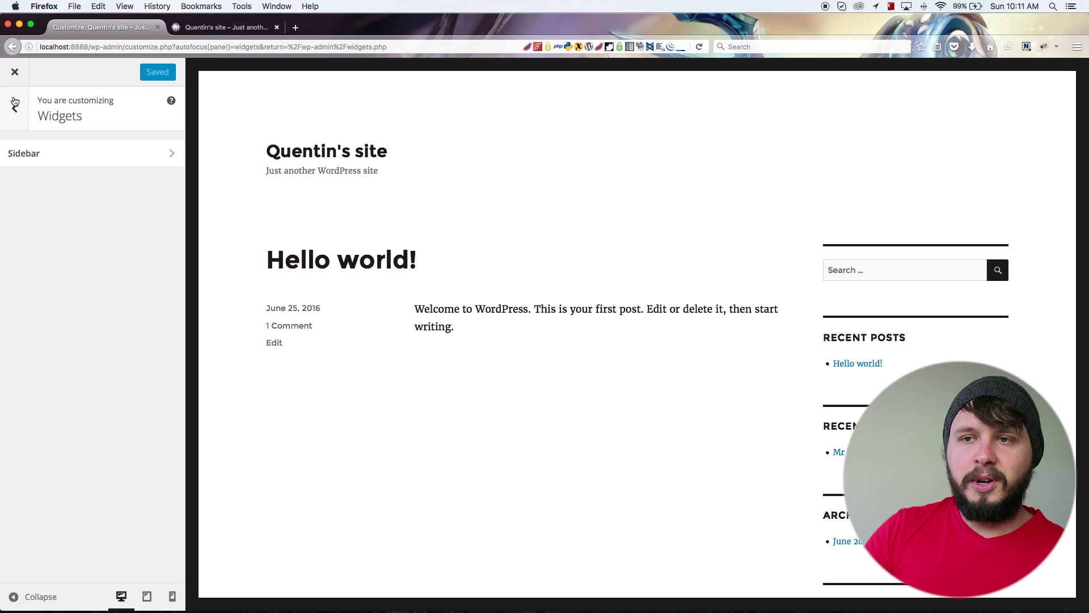
pyautogui.click(14, 104)
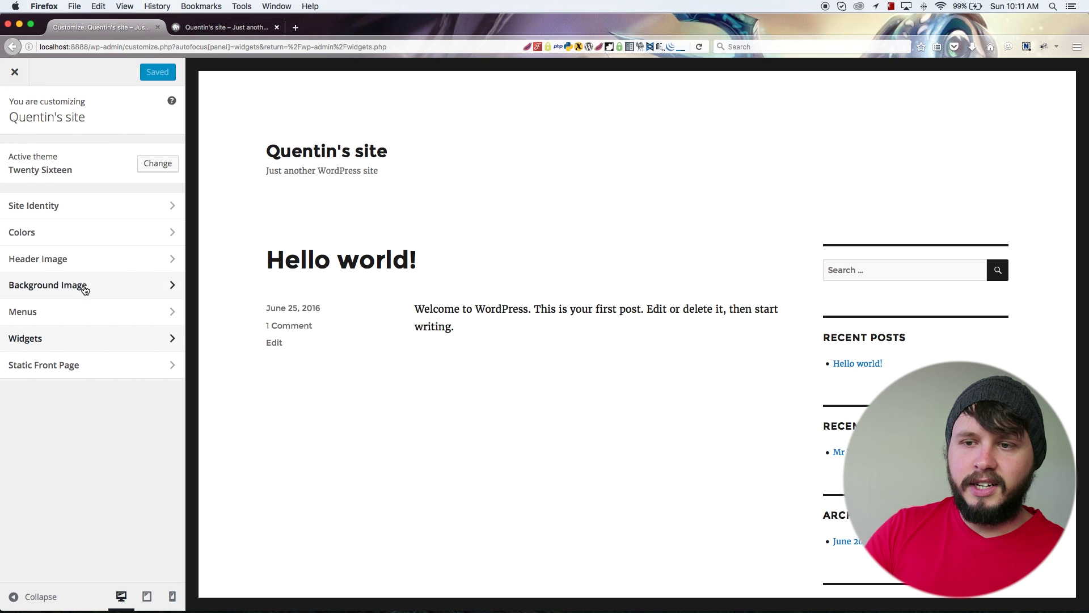
pyautogui.click(154, 340)
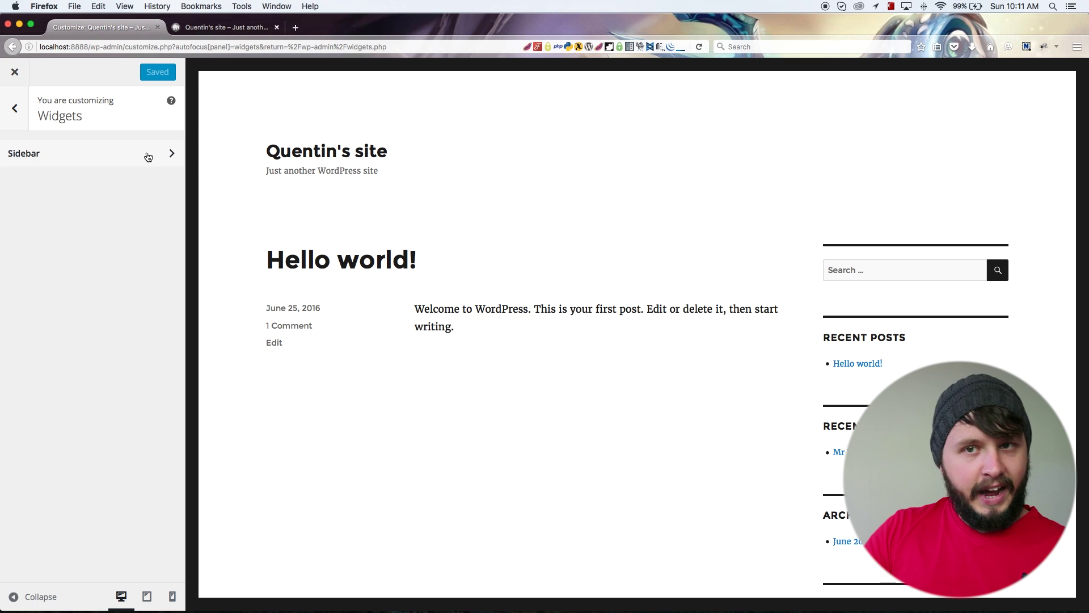
pyautogui.click(173, 158)
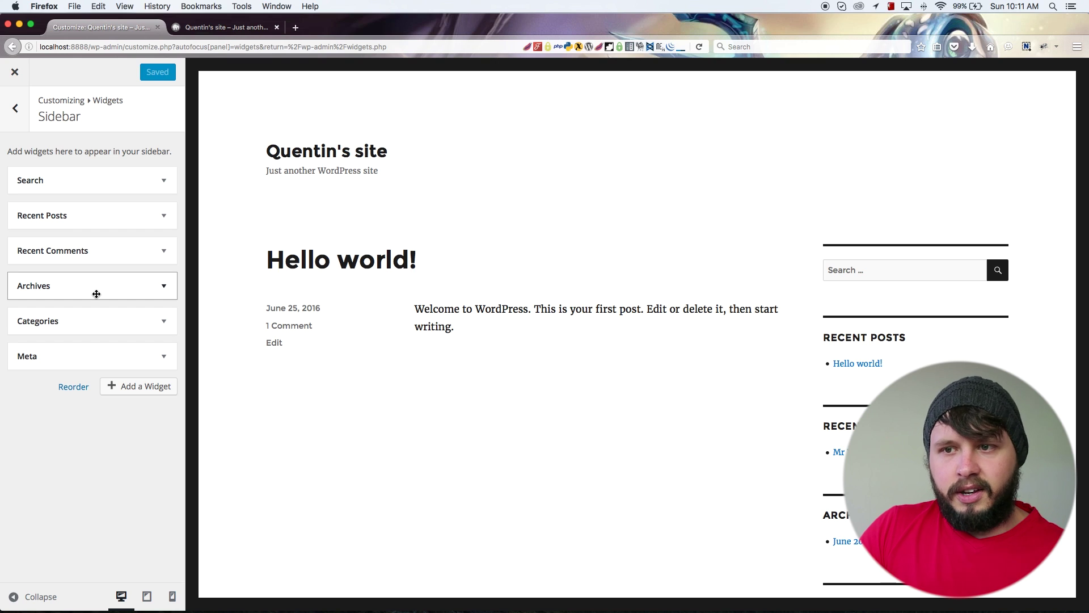
# - Move the Archives widget directly below Search, check the preview, and return it to its place between Recent Comments and Categories
pyautogui.moveTo(96, 293); pyautogui.dragTo(100, 219)
pyautogui.click(99, 218)
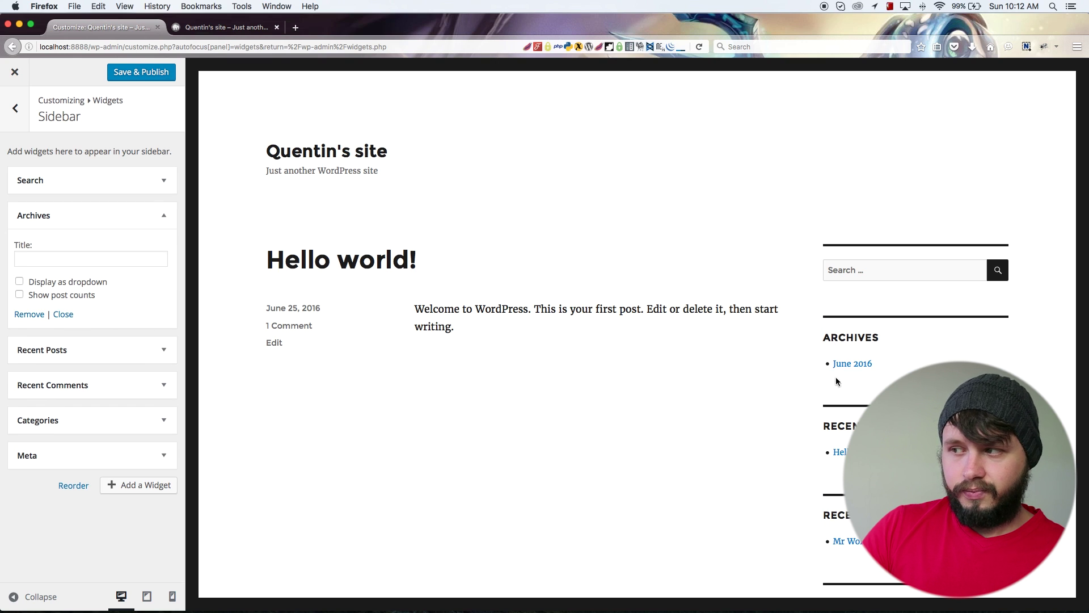
pyautogui.moveTo(88, 215); pyautogui.dragTo(111, 285)
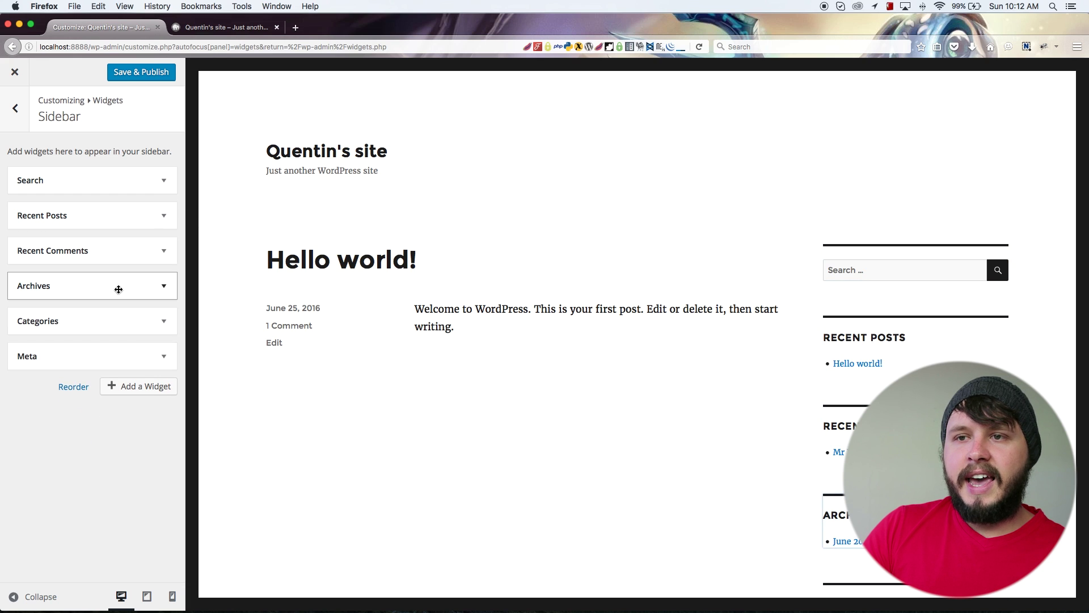
# - Add a Text widget to the sidebar and place it first, above the Search widget
pyautogui.click(132, 386)
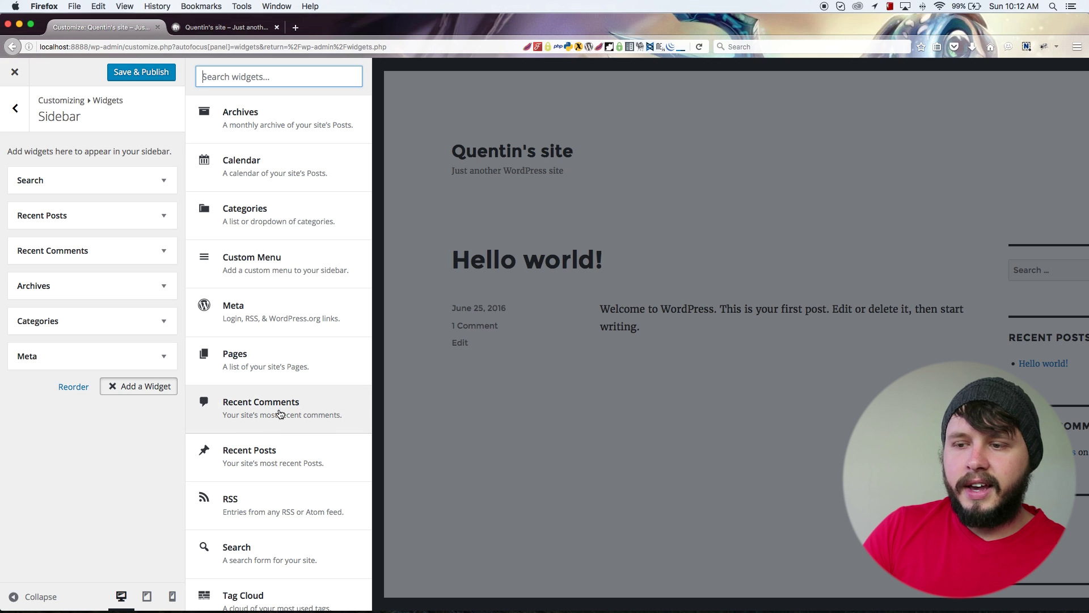
pyautogui.scroll(-2, 274, 431)
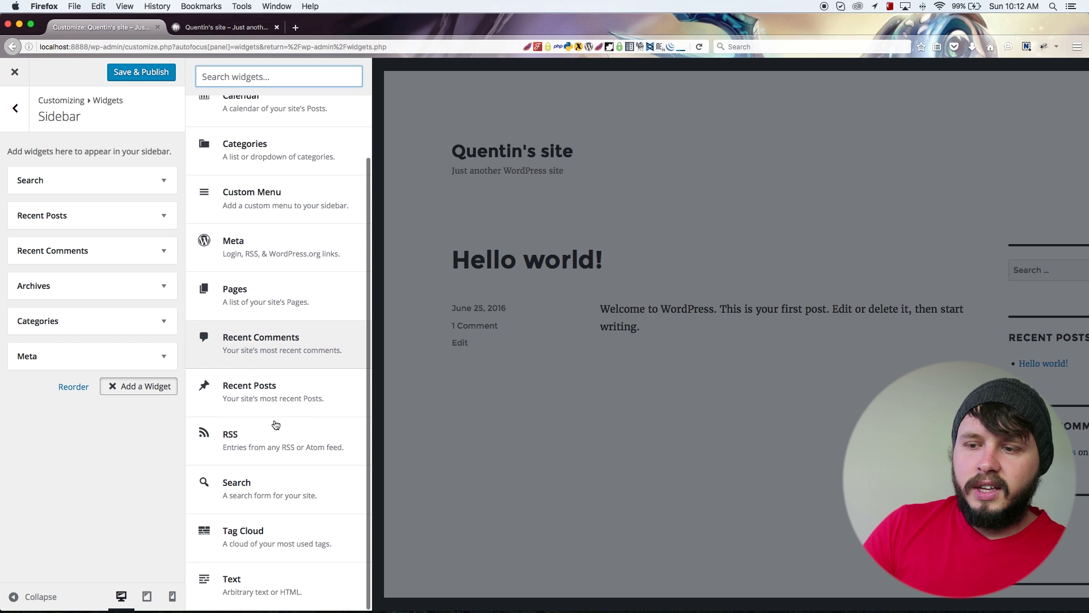
pyautogui.click(226, 575)
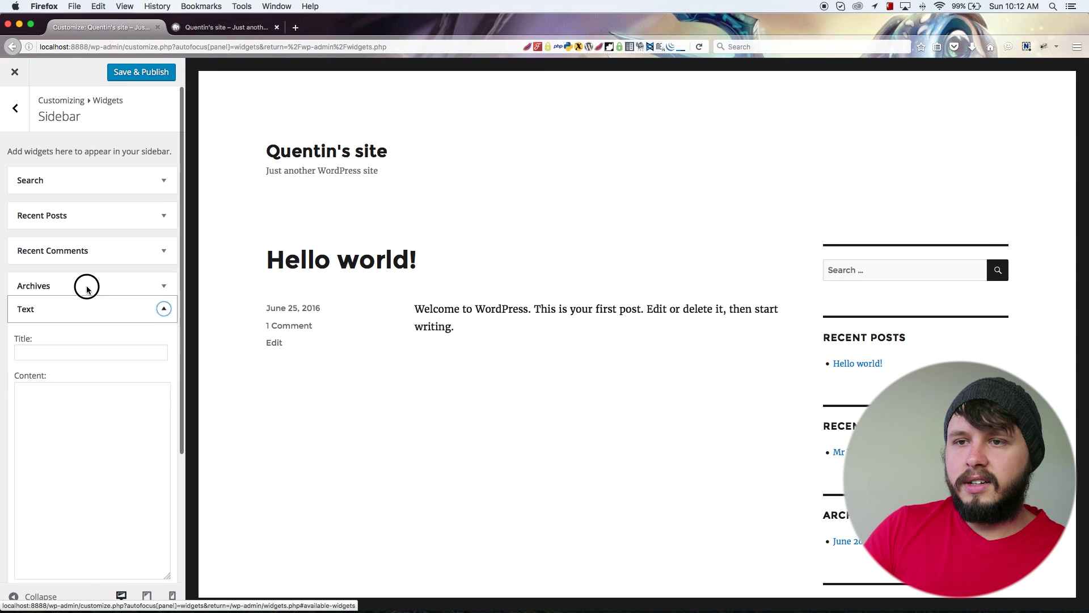
pyautogui.moveTo(87, 289); pyautogui.dragTo(128, 167)
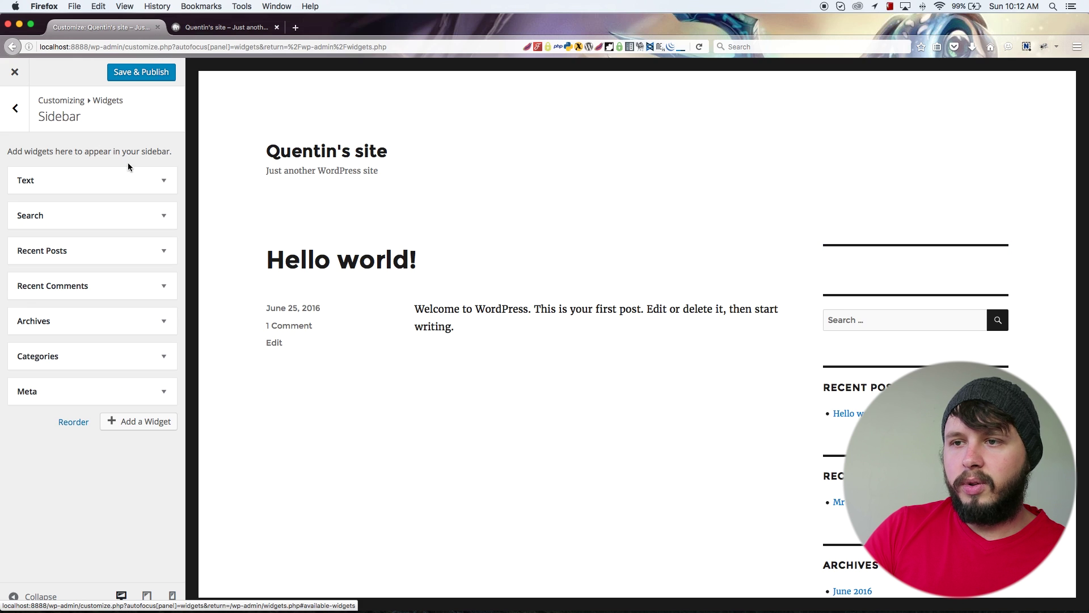
# - Set the Text widget's content to "Hello there, this is my widget" and collapse its settings
pyautogui.click(164, 180)
pyautogui.click(58, 317)
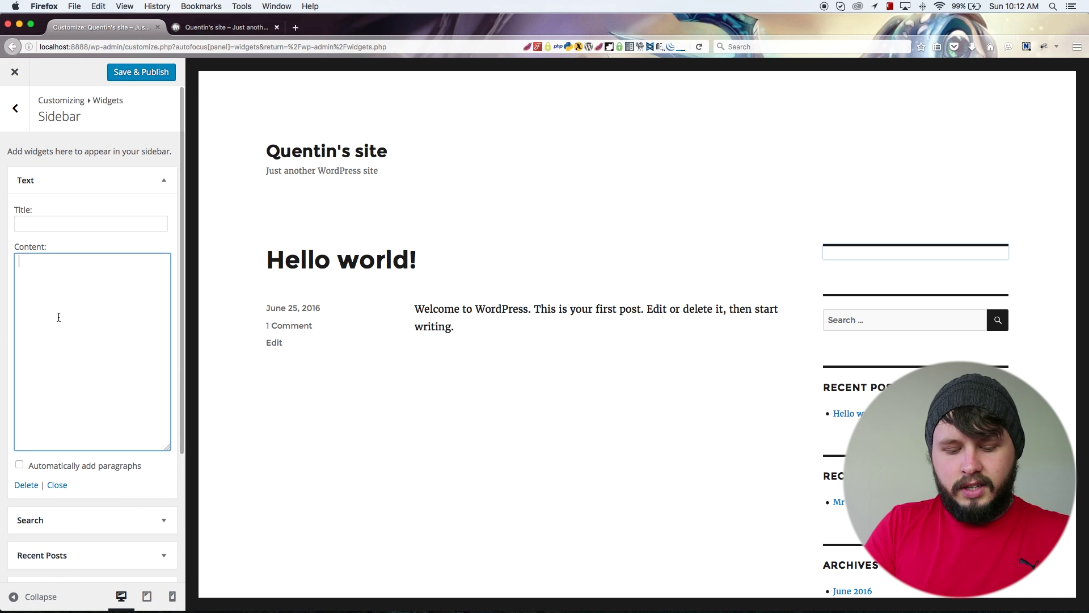
pyautogui.write('Hello there, ')
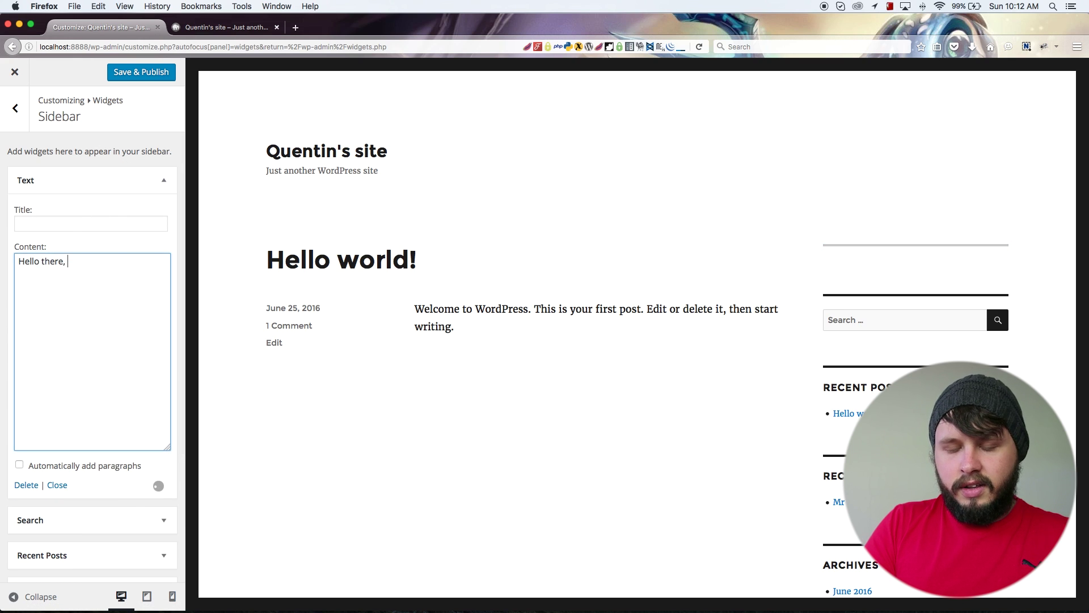
pyautogui.write('this is my e')
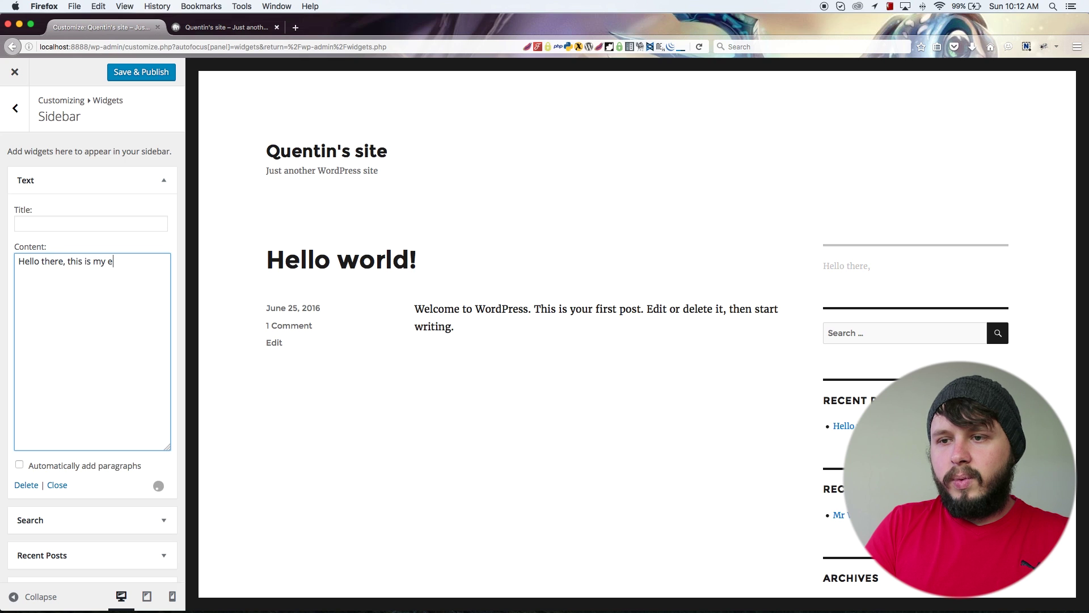
pyautogui.press('BackSpace')
pyautogui.write('widget')
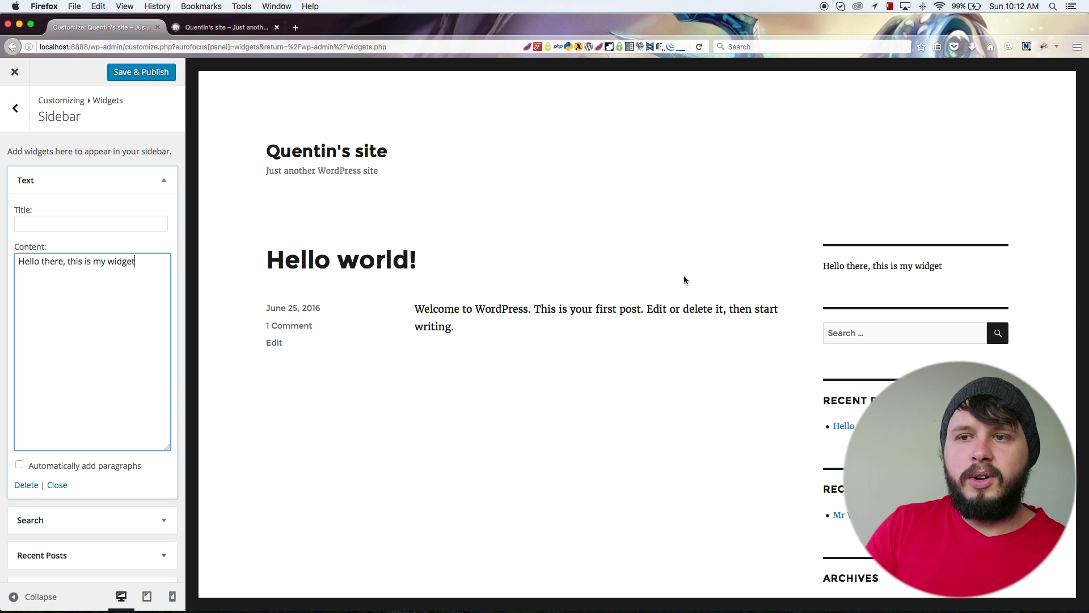
pyautogui.click(164, 180)
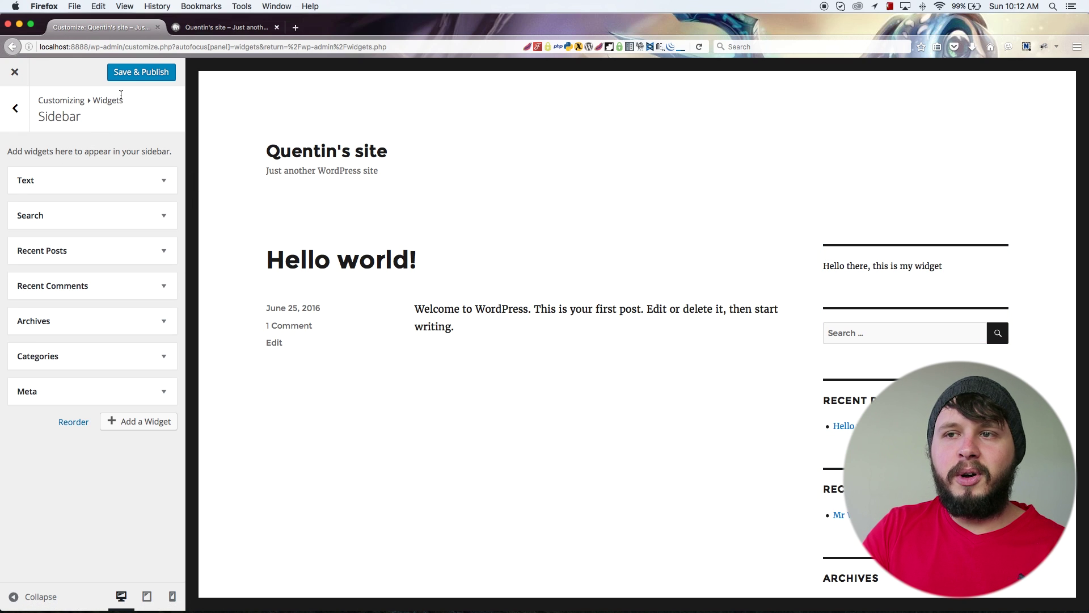
# - Save and publish the sidebar changes, and close the Customizer to return to the Widgets page
pyautogui.click(138, 76)
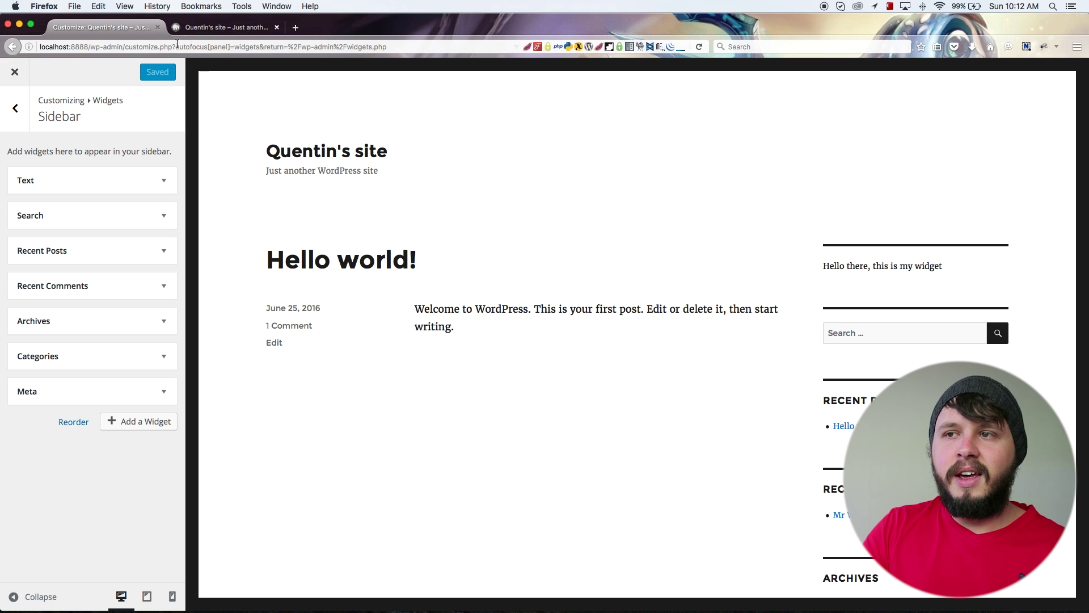
pyautogui.click(13, 73)
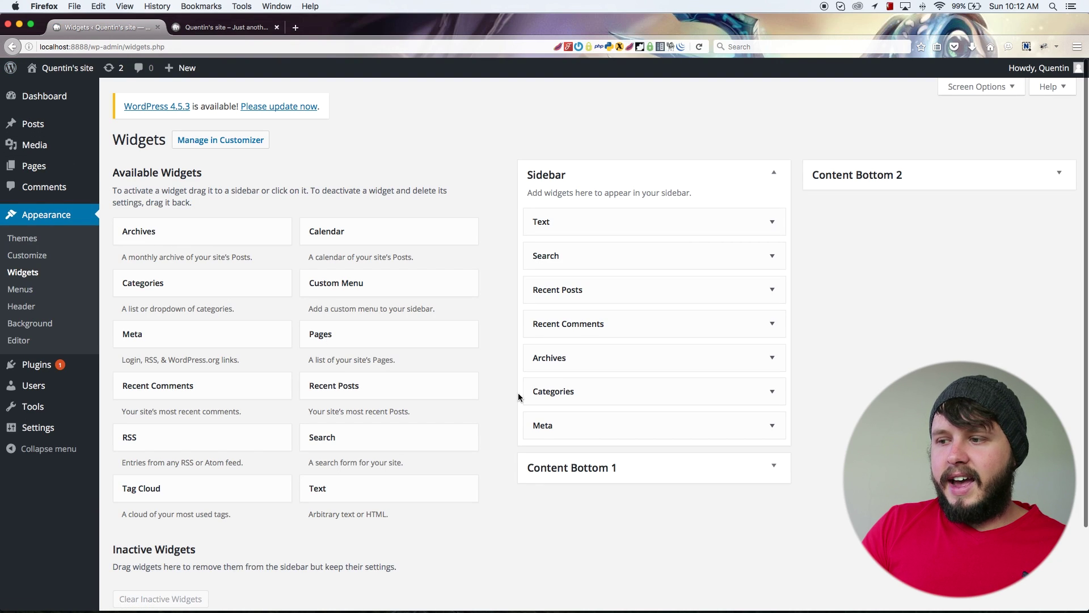
# - Expand the Content Bottom 1 and Content Bottom 2 areas and move the Text widget from Sidebar into Content Bottom 1
pyautogui.scroll(-2, 518, 397)
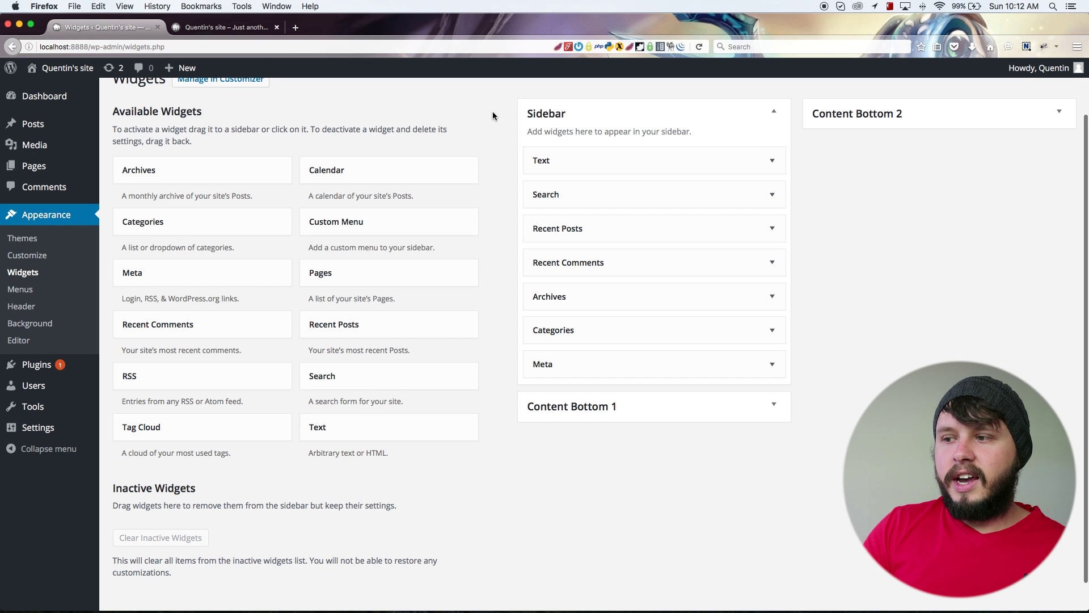
pyautogui.click(773, 408)
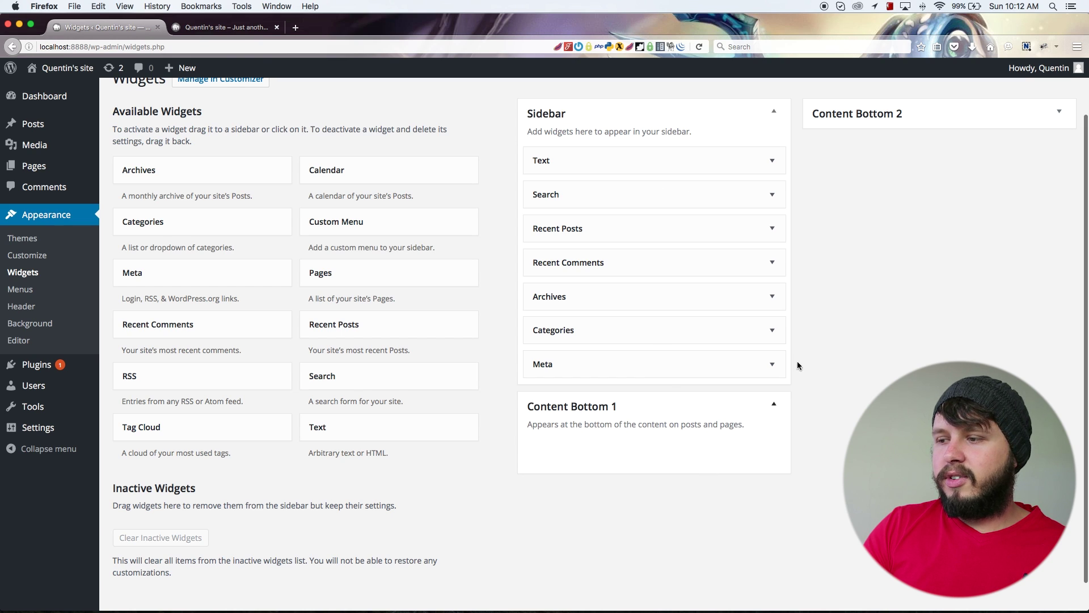
pyautogui.click(1058, 114)
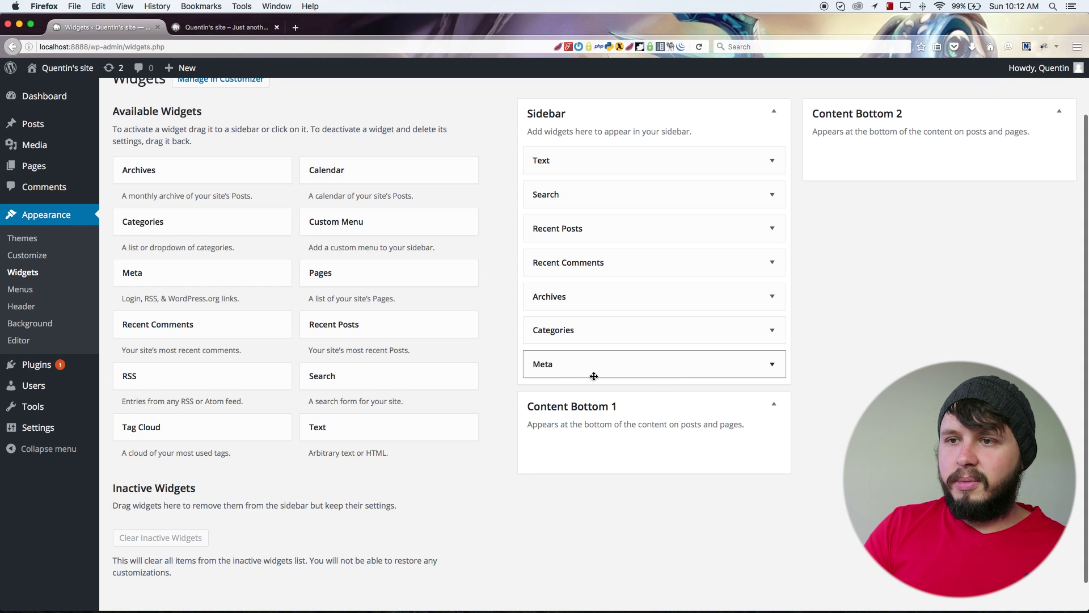
pyautogui.click(633, 179)
pyautogui.moveTo(633, 181); pyautogui.dragTo(662, 442)
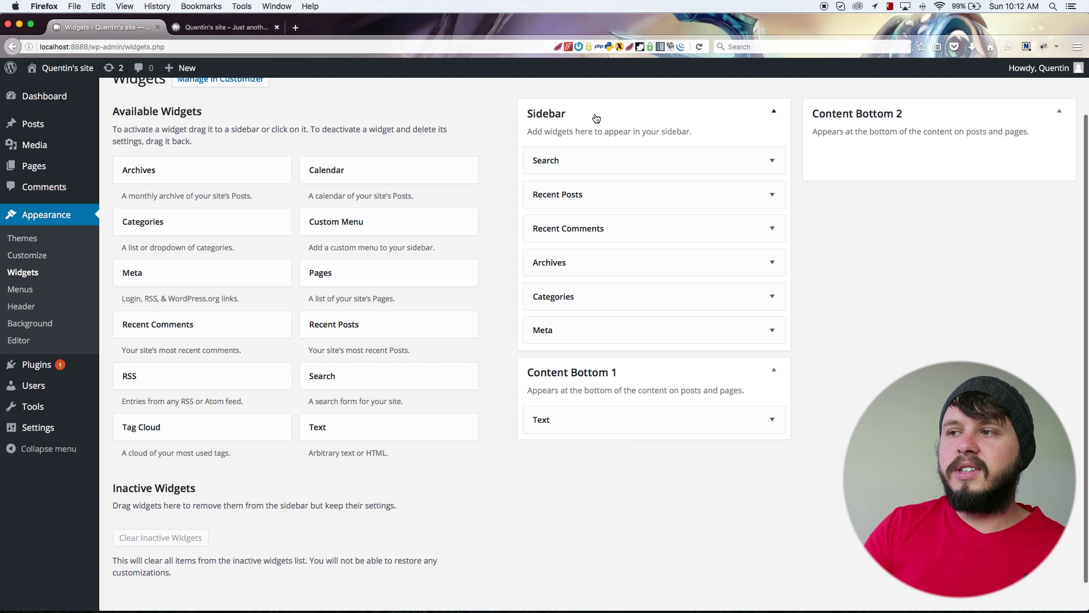
# - Reload the site's home page and examine it from header to footer for the relocated Text widget
pyautogui.click(209, 30)
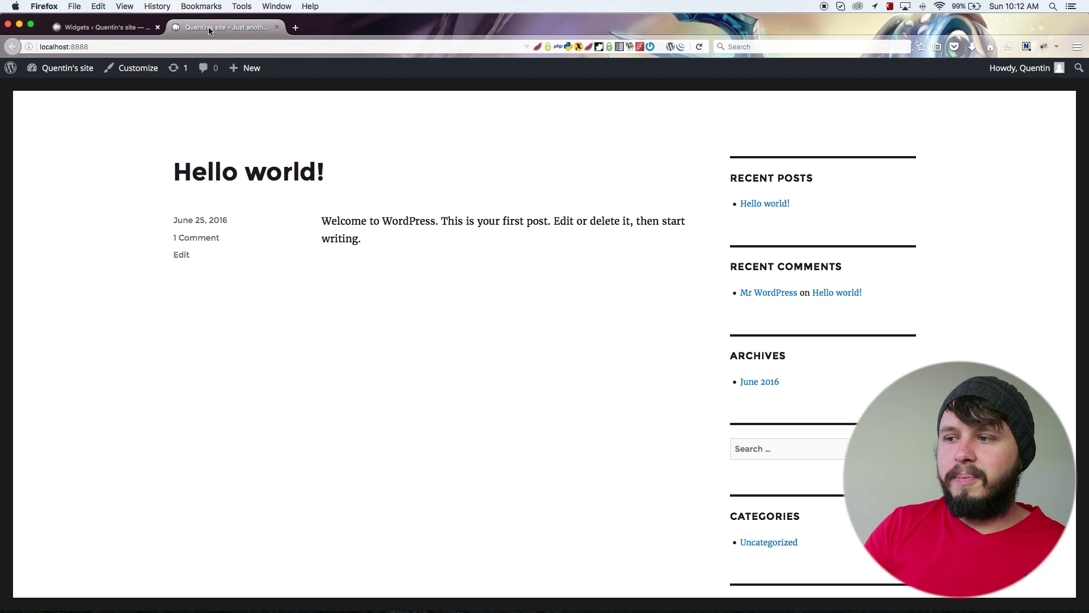
pyautogui.click(699, 48)
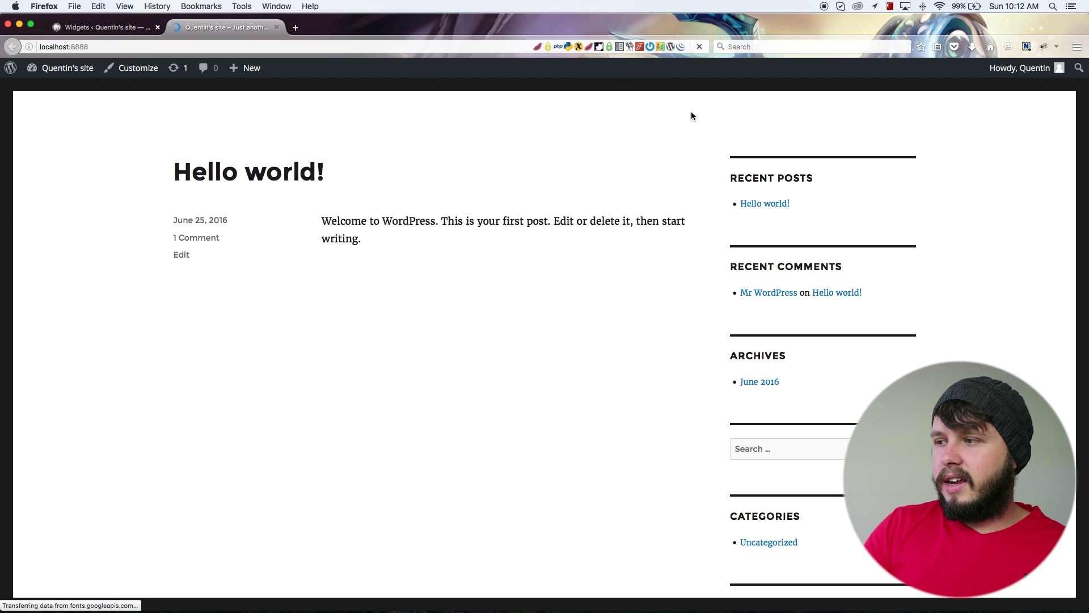
pyautogui.scroll(4, 528, 280)
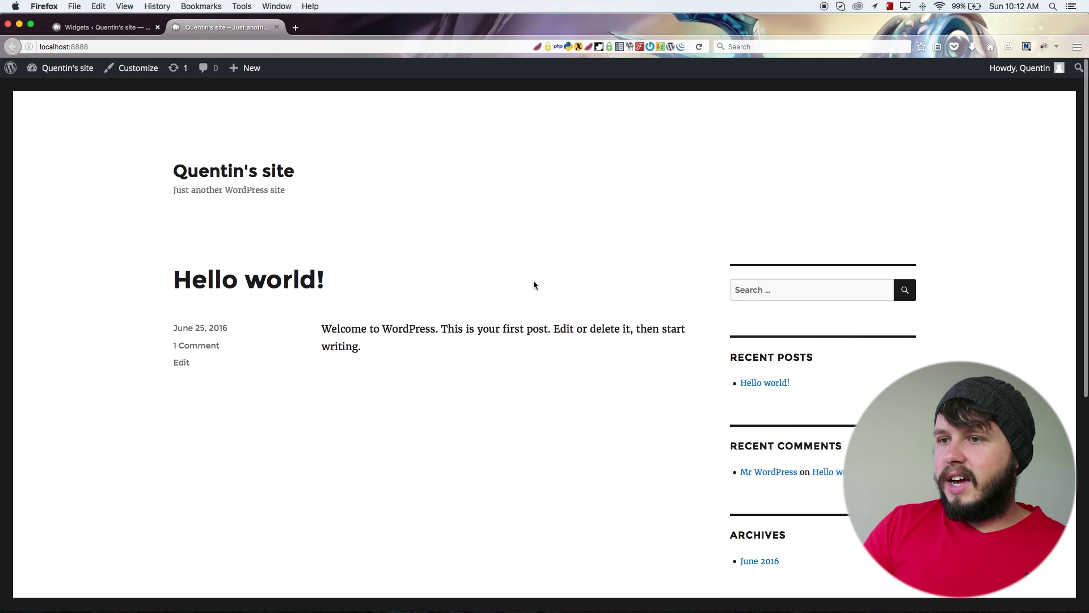
pyautogui.scroll(-12, 533, 283)
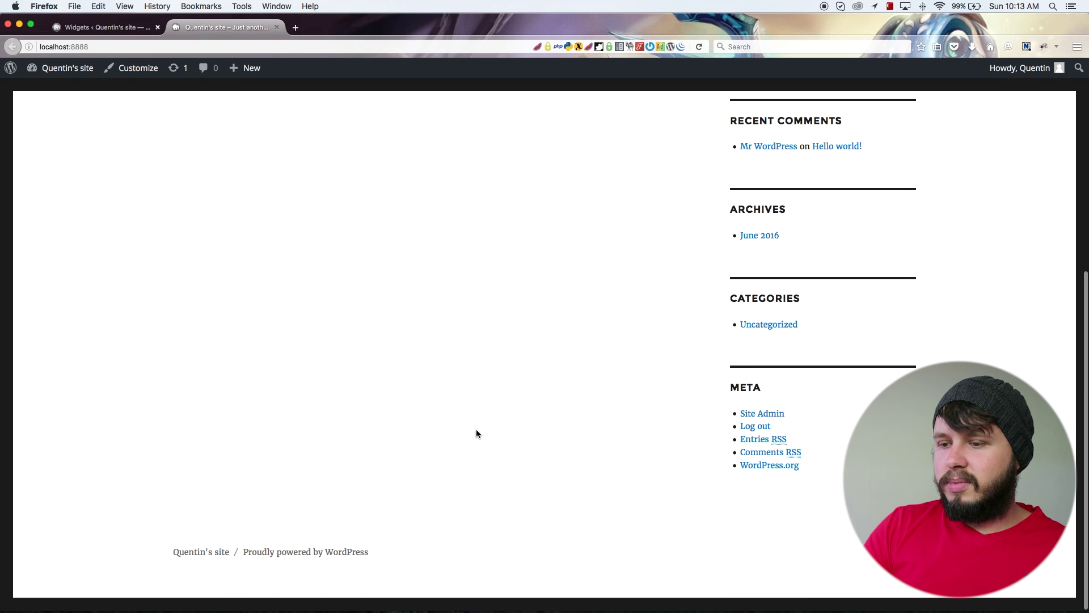
pyautogui.scroll(10, 563, 496)
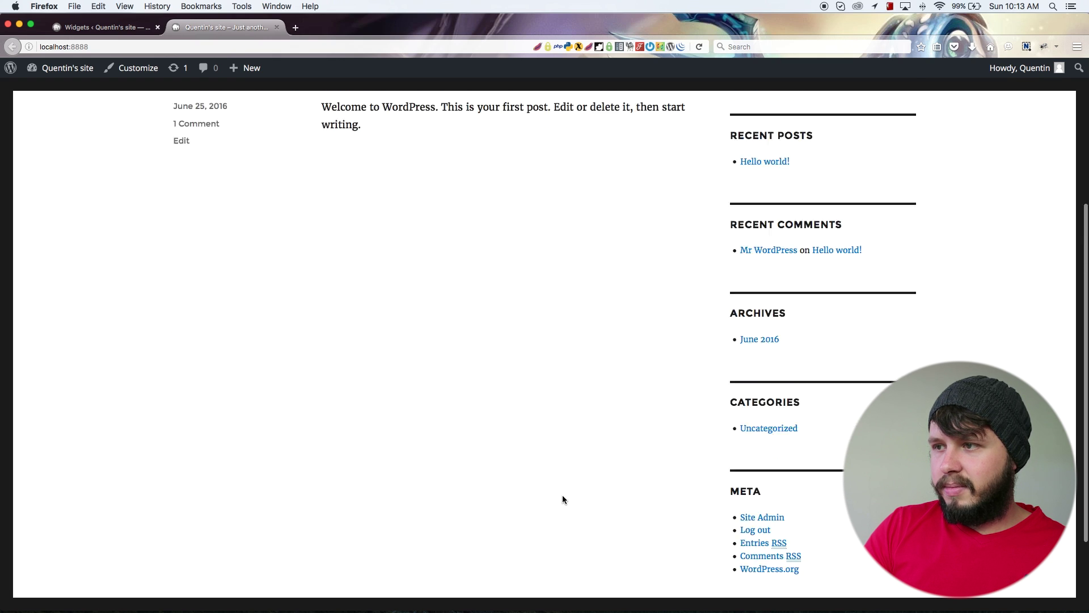
pyautogui.scroll(-10, 563, 499)
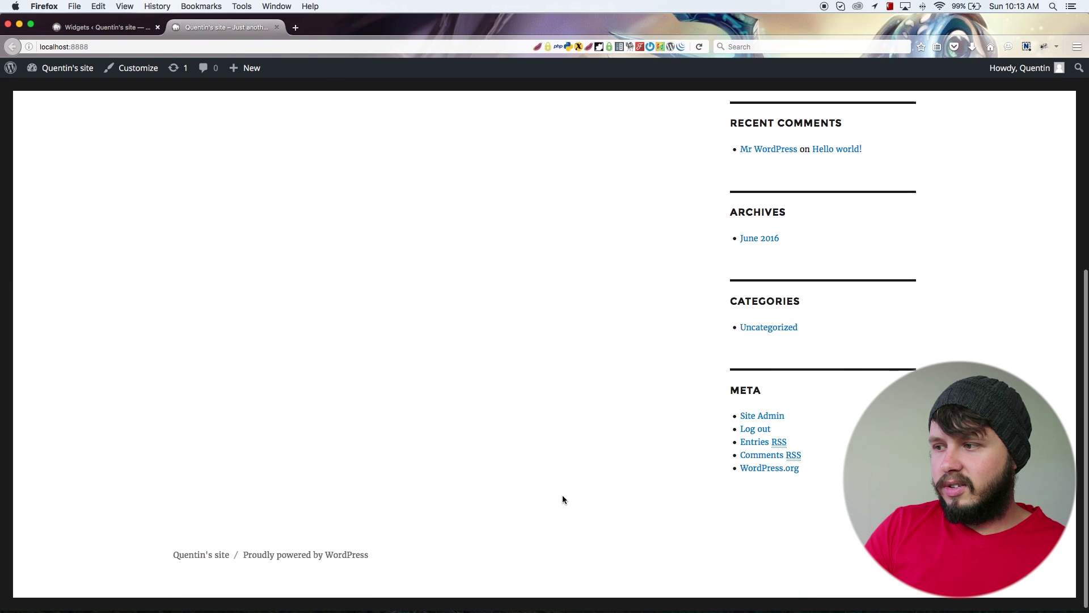
pyautogui.scroll(10, 562, 500)
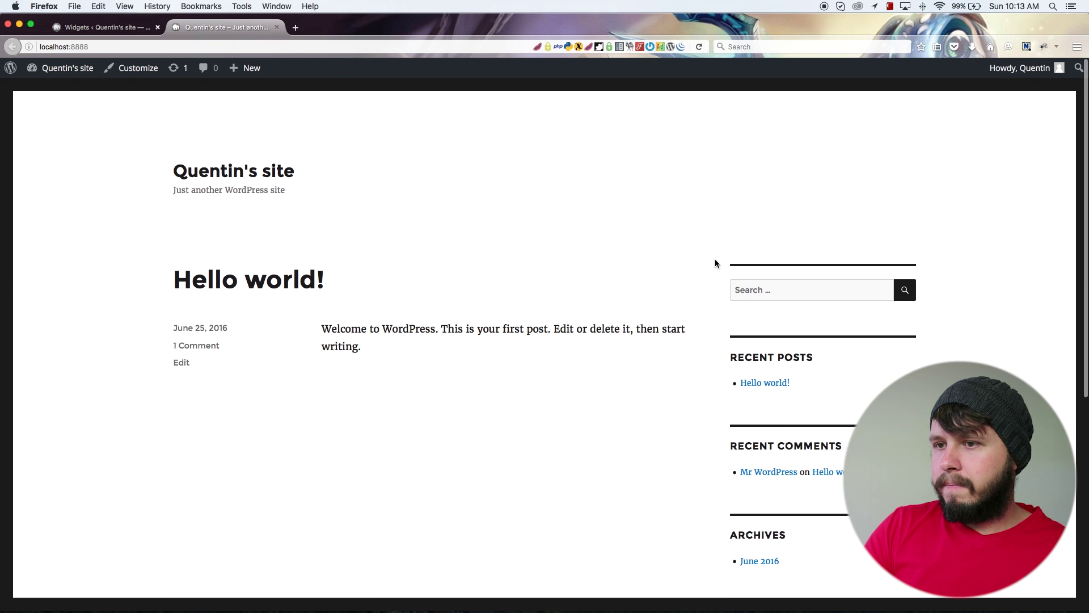
pyautogui.scroll(-5, 715, 262)
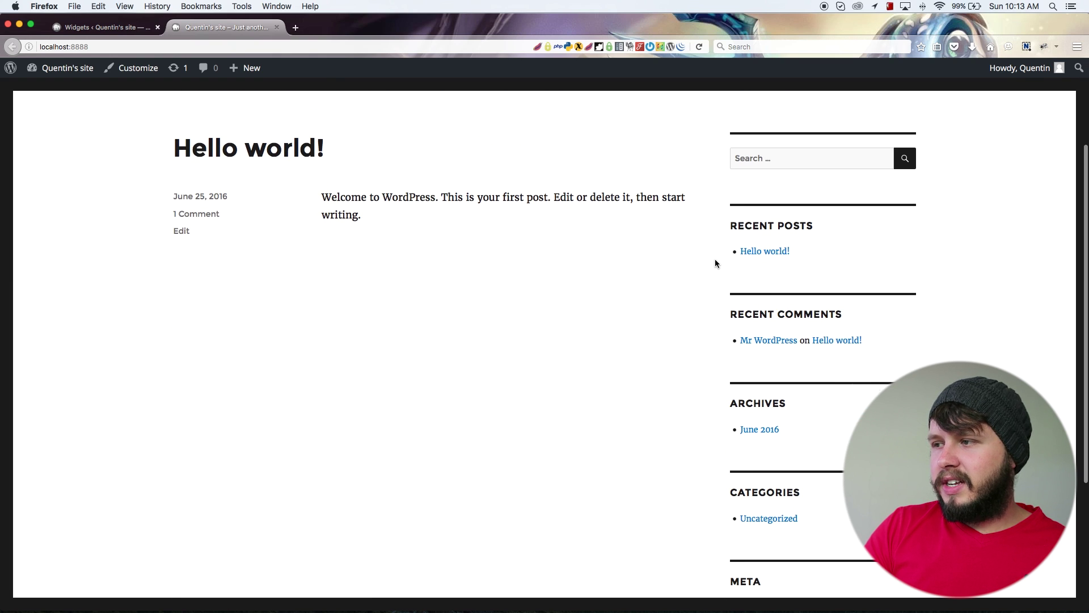
pyautogui.scroll(-5, 716, 263)
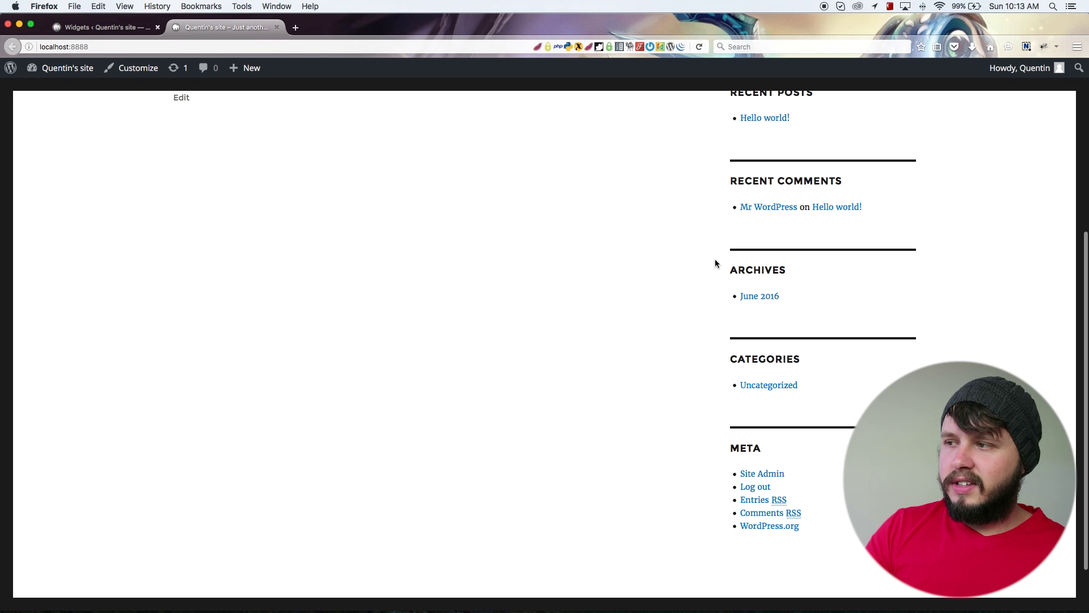
pyautogui.scroll(-2, 714, 262)
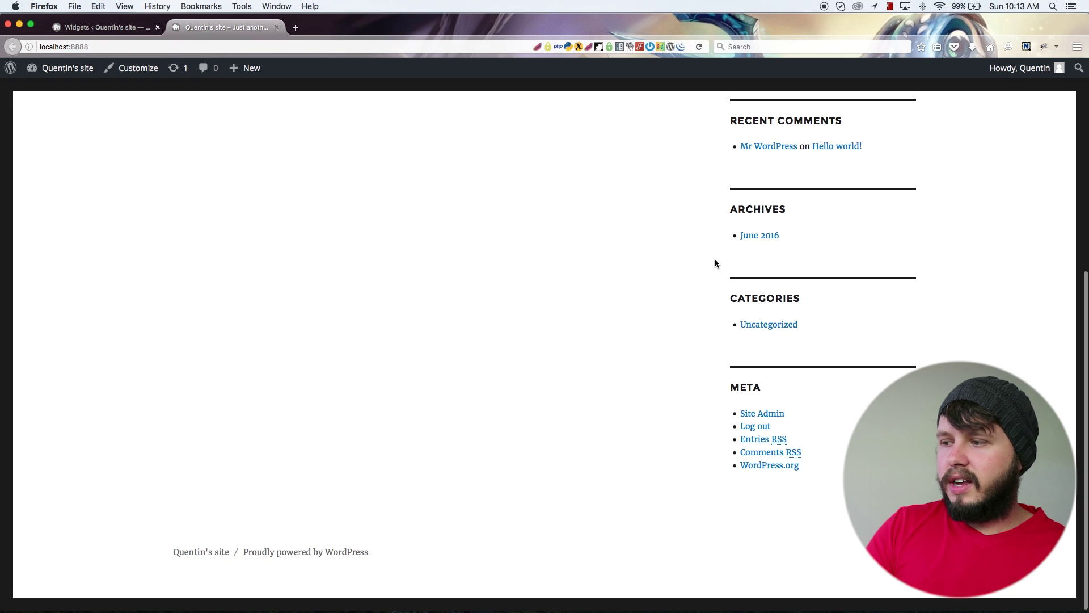
pyautogui.scroll(10, 715, 262)
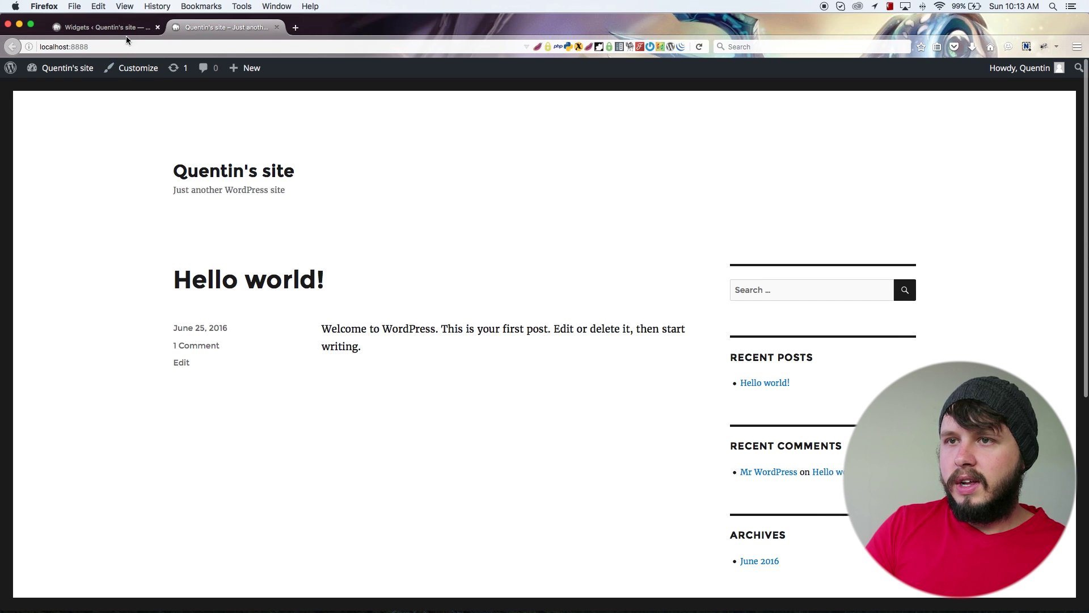
# - Collapse the Text widget's settings on the Widgets page, and view Sample Page from the Pages list in a new browser tab
pyautogui.click(125, 28)
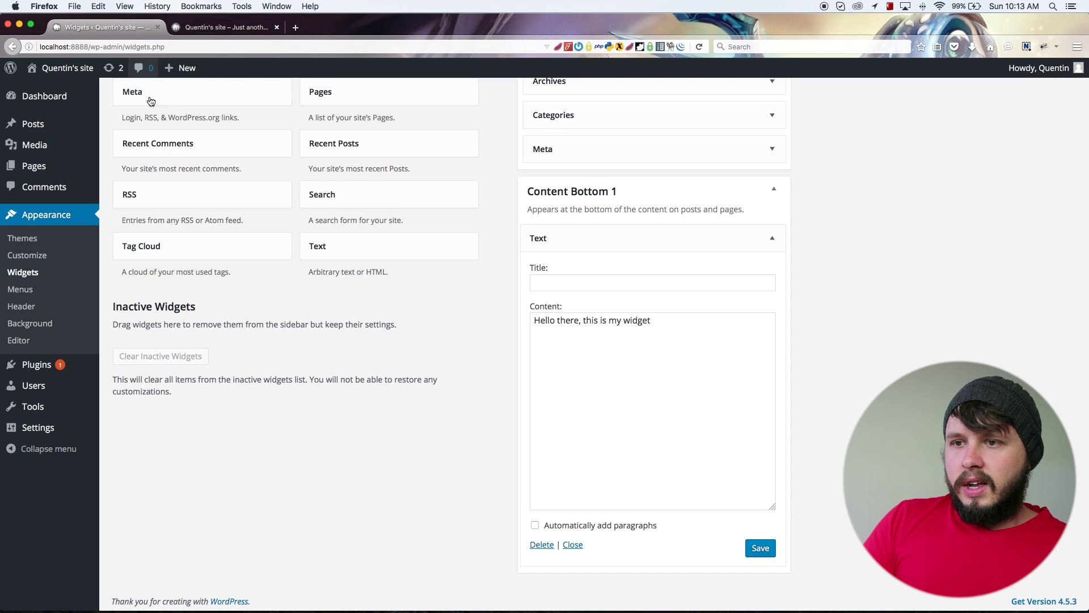
pyautogui.click(771, 238)
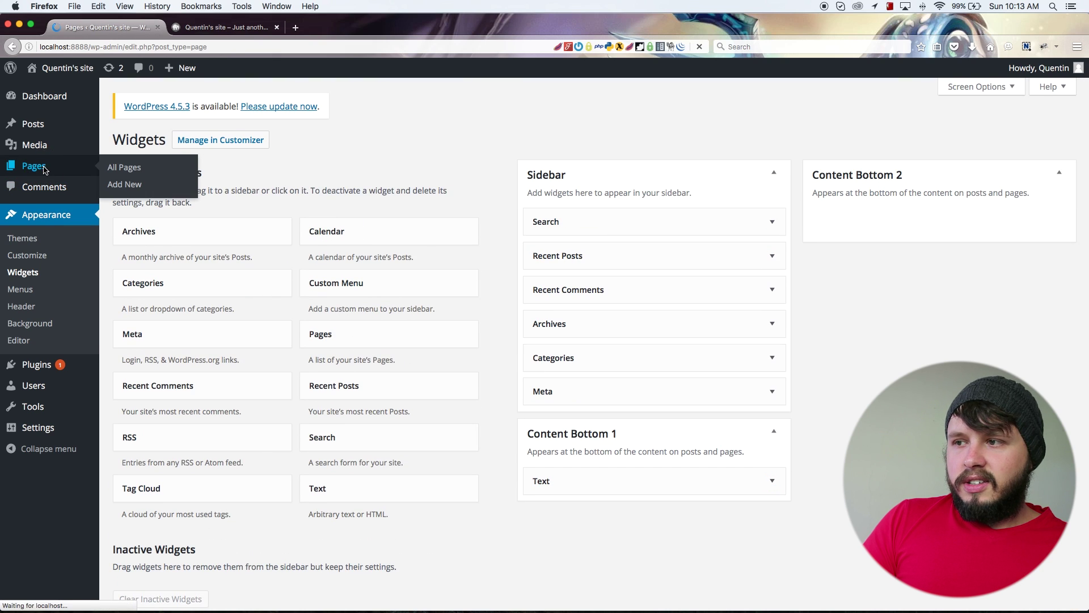
pyautogui.click(40, 166)
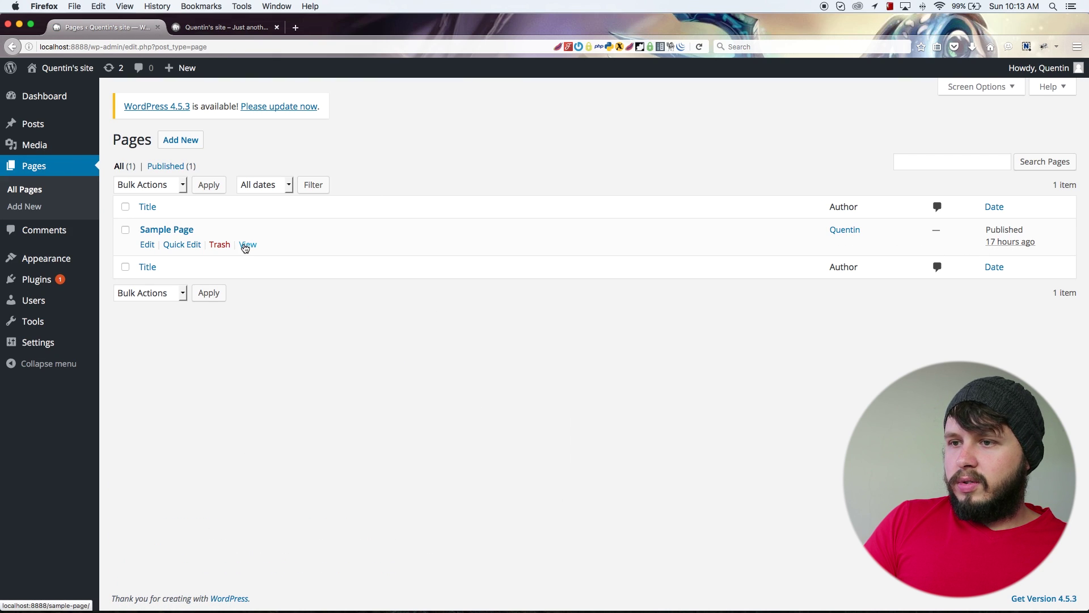
pyautogui.rightClick(244, 245)
pyautogui.click(267, 251)
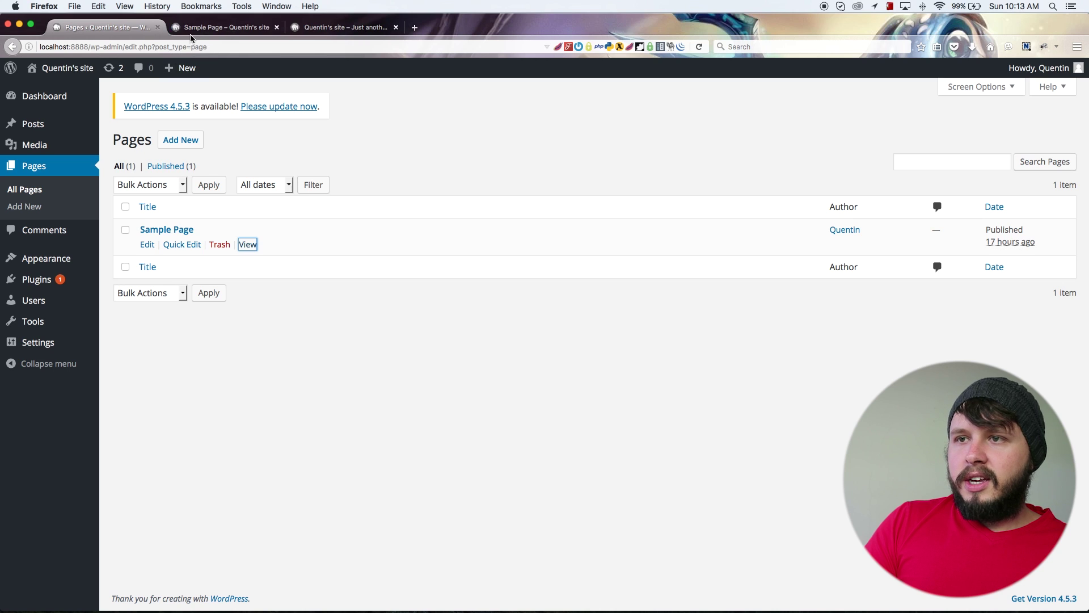
pyautogui.click(201, 34)
# - Check the area below Sample Page's content for the Text widget and highlight its text briefly
pyautogui.scroll(-6, 361, 302)
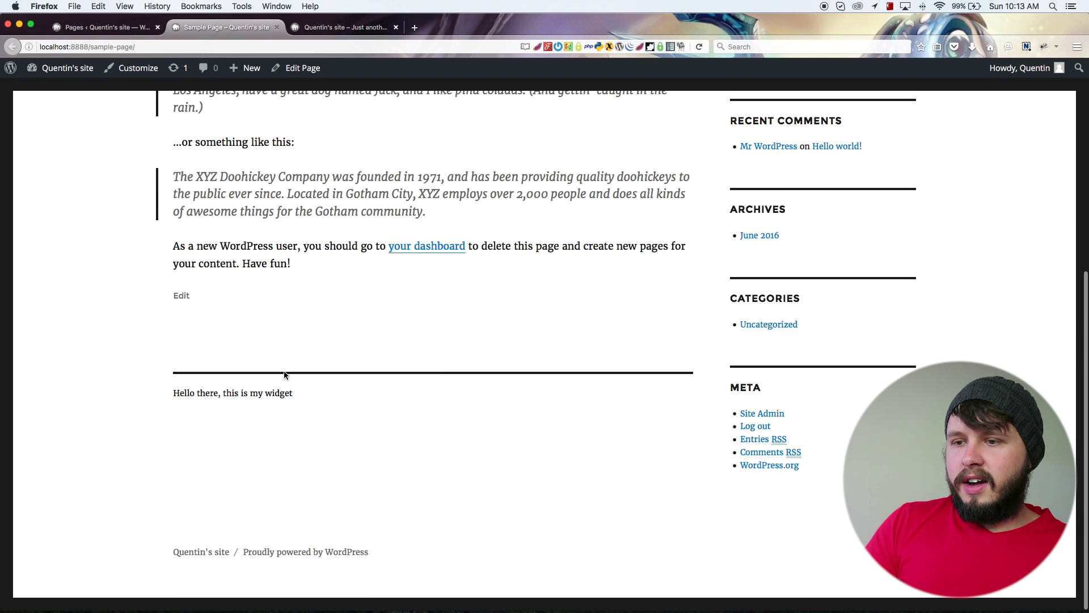
pyautogui.moveTo(173, 393); pyautogui.dragTo(384, 411)
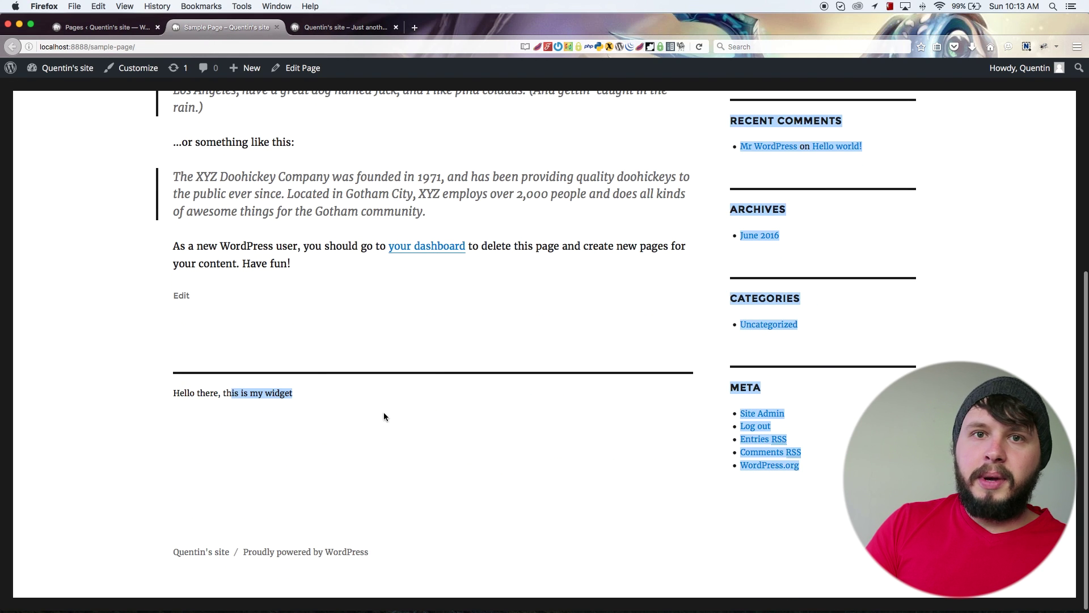
pyautogui.click(384, 412)
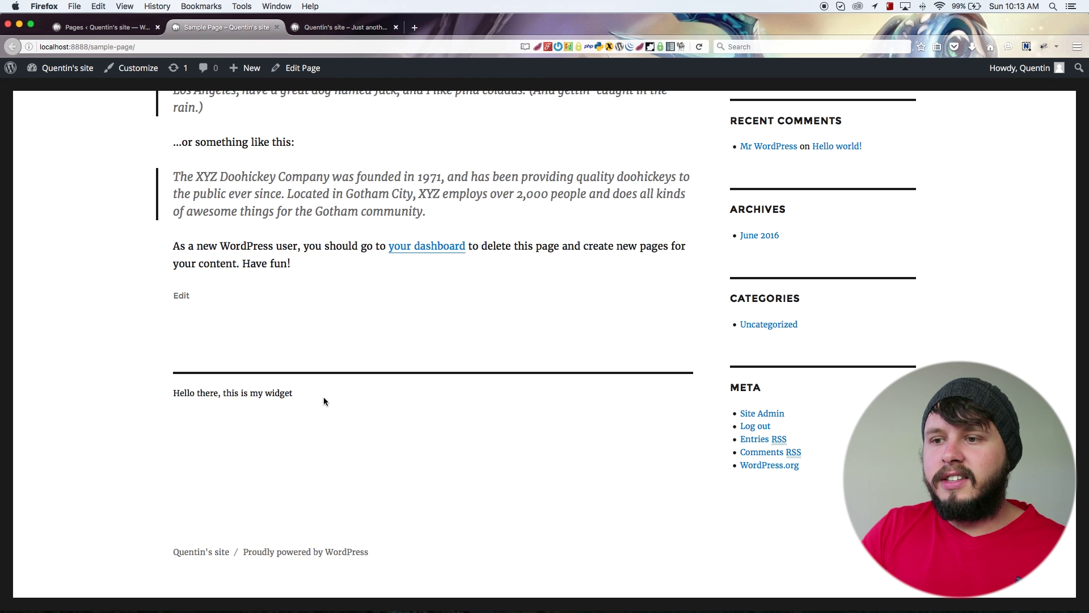
pyautogui.moveTo(308, 394); pyautogui.dragTo(360, 428)
pyautogui.click(361, 428)
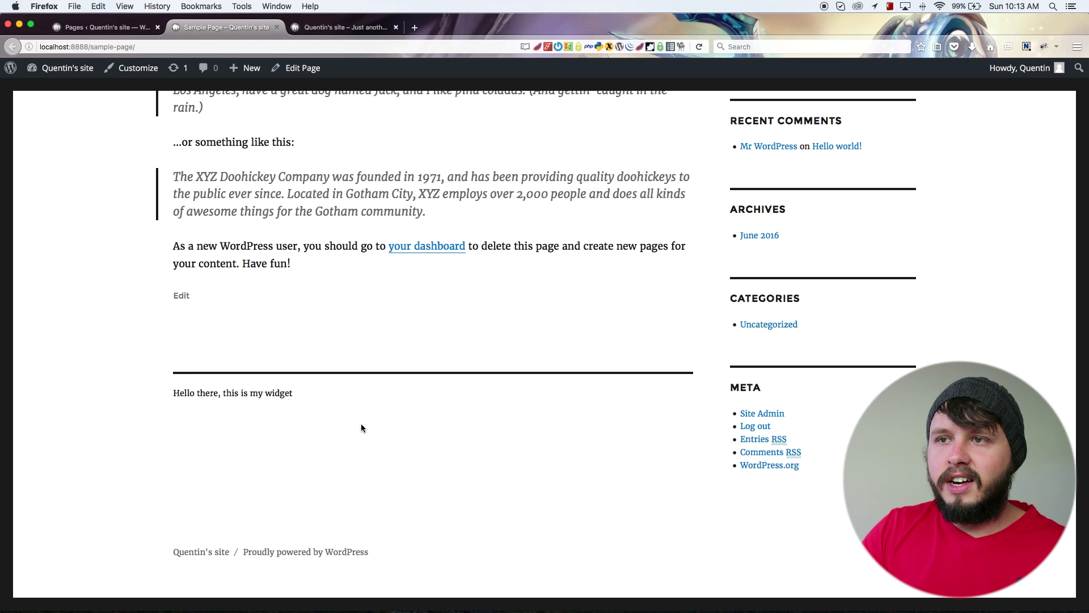
# - Open Sample Page for editing from the Pages list and look over its content, Publish and Page Attributes settings
pyautogui.click(140, 28)
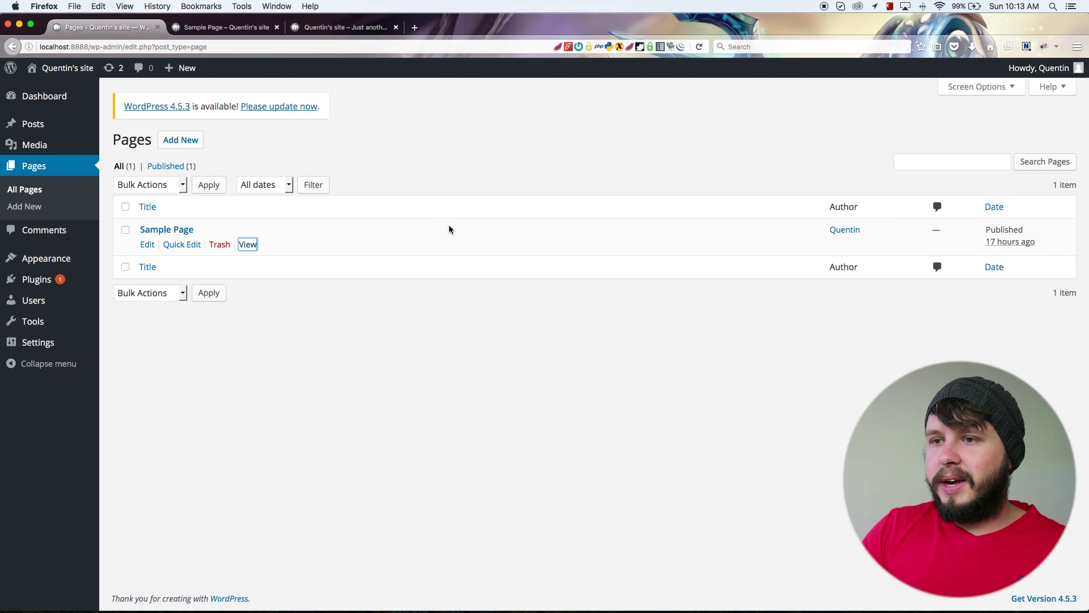
pyautogui.click(148, 245)
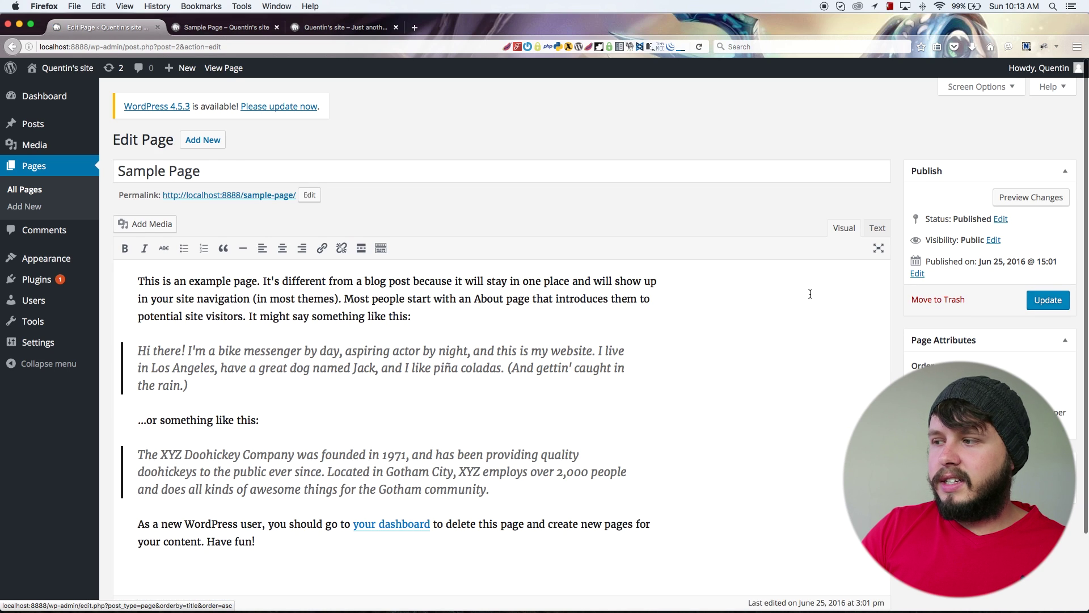
pyautogui.scroll(-2, 897, 329)
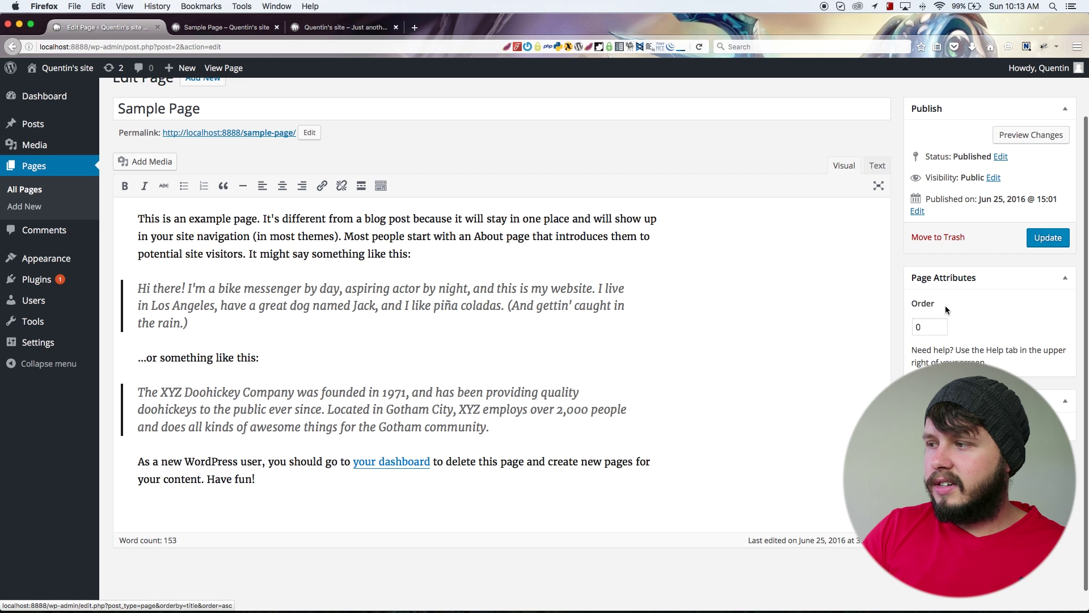
pyautogui.scroll(2, 1002, 310)
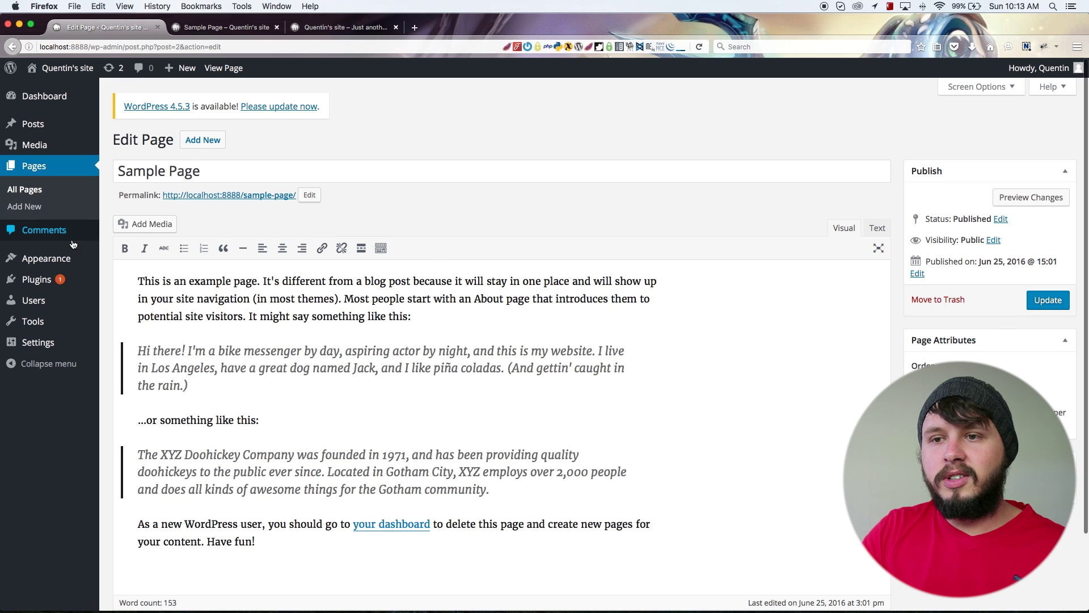
pyautogui.moveTo(62, 256)
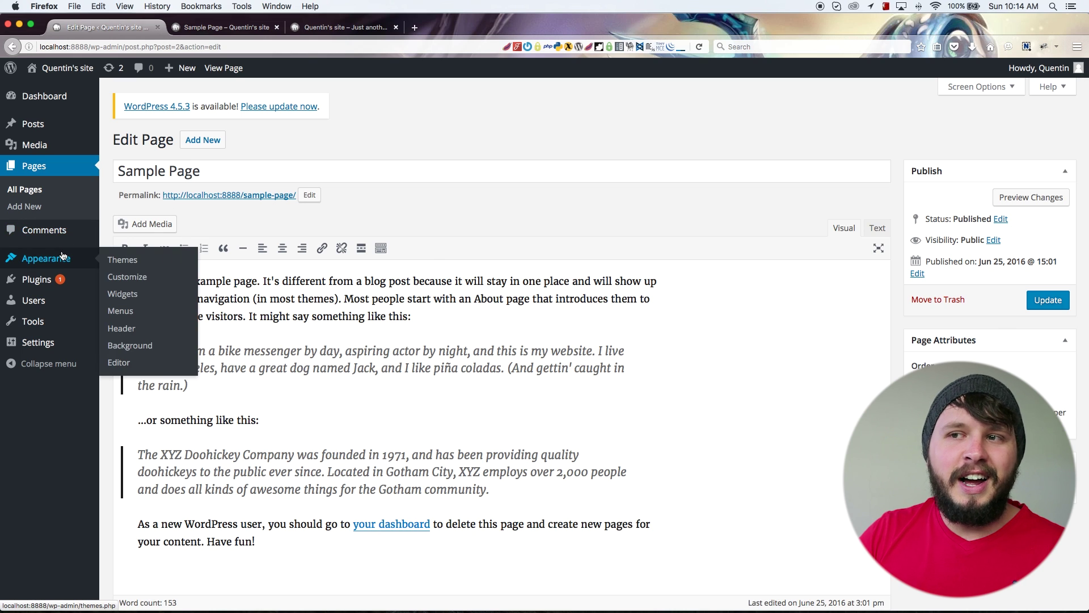
# - Return to the published Sample Page and examine its layout, from the site title down to the widget below the content
pyautogui.click(227, 27)
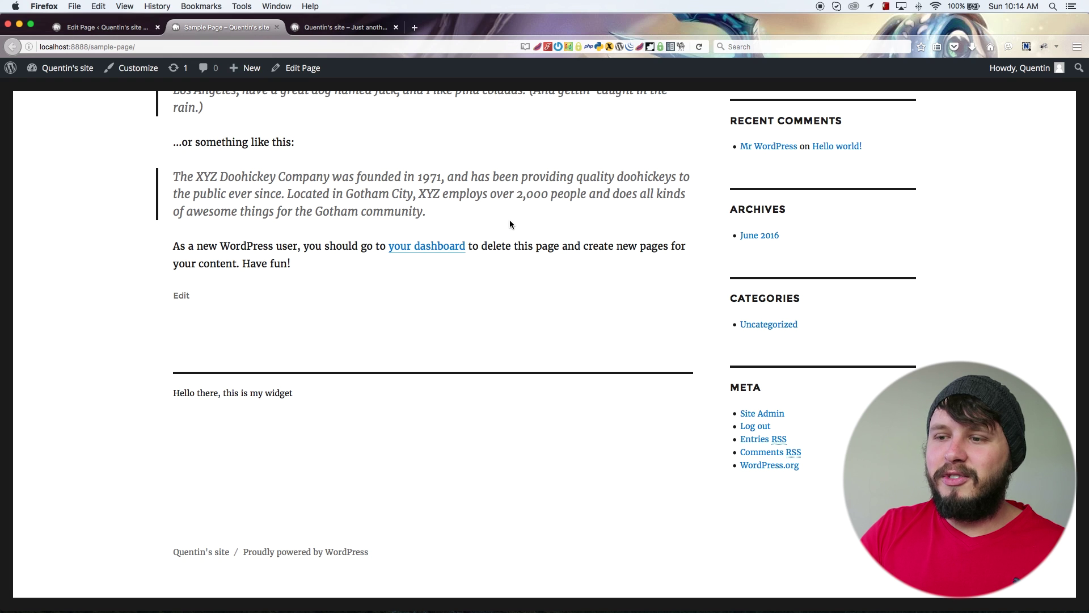
pyautogui.scroll(5, 510, 219)
pyautogui.scroll(2, 510, 223)
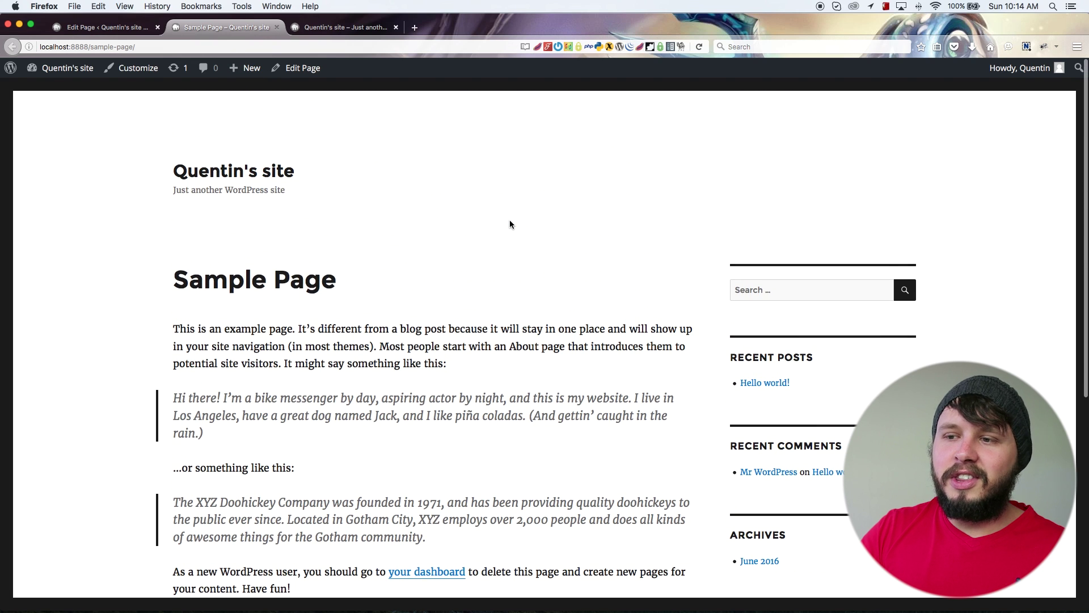
pyautogui.scroll(-2, 509, 223)
pyautogui.scroll(-2, 509, 224)
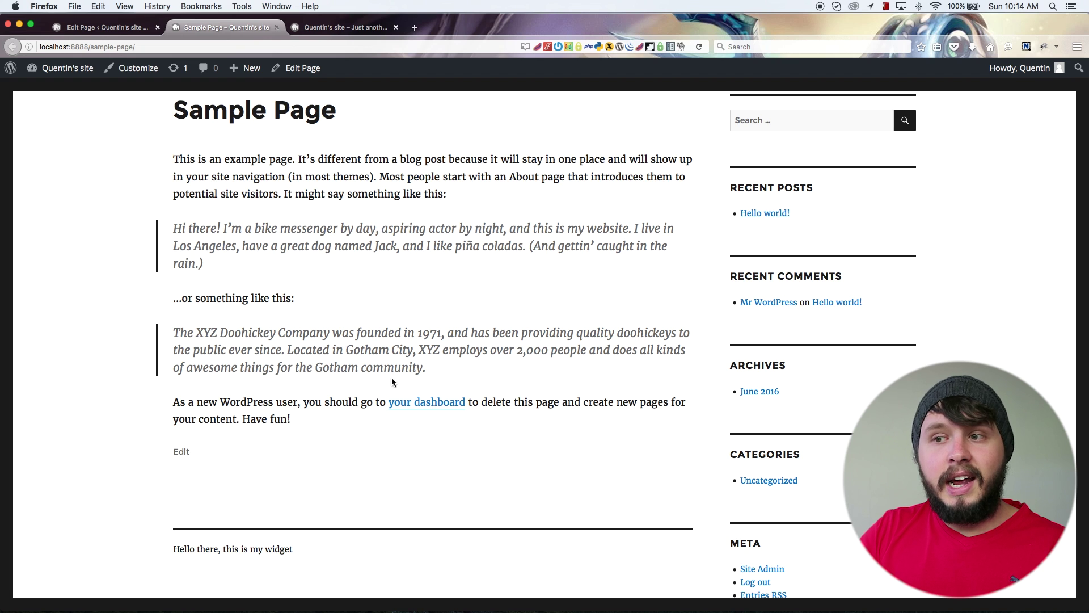
pyautogui.scroll(5, 369, 269)
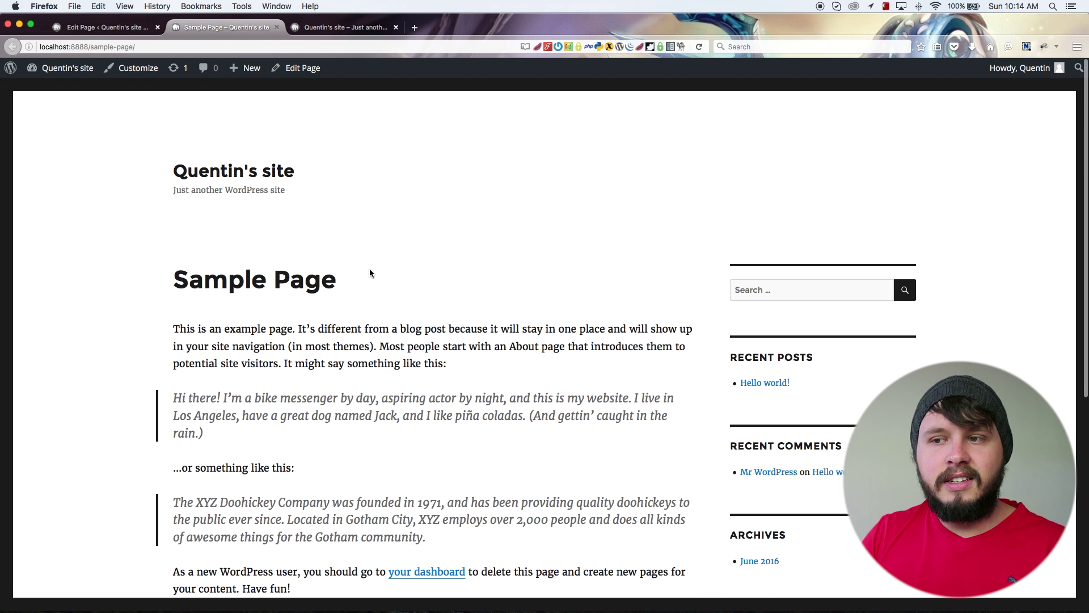
pyautogui.scroll(-5, 369, 268)
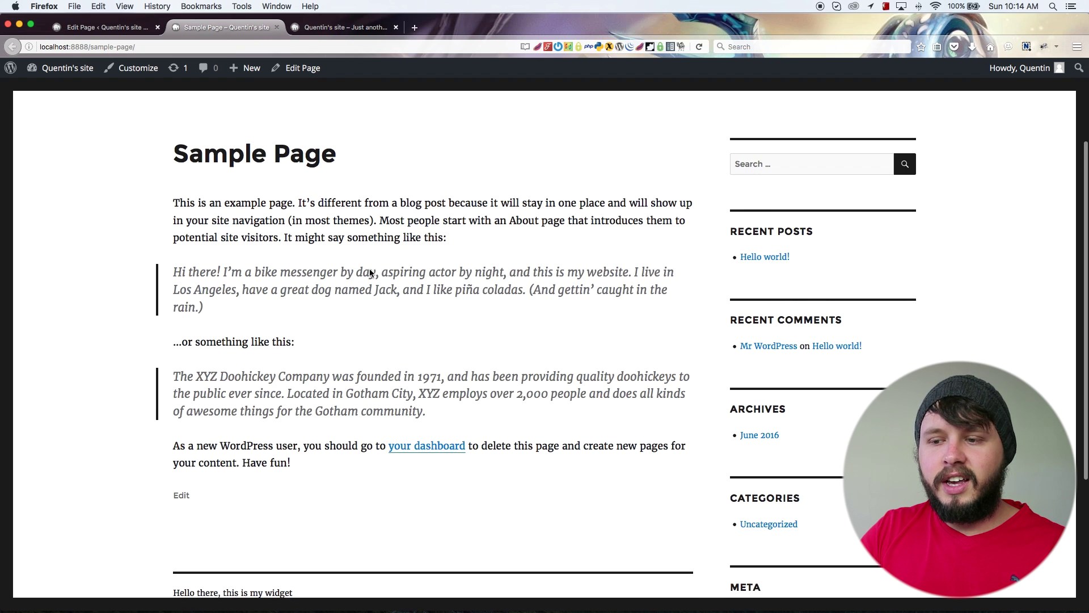
pyautogui.scroll(5, 330, 464)
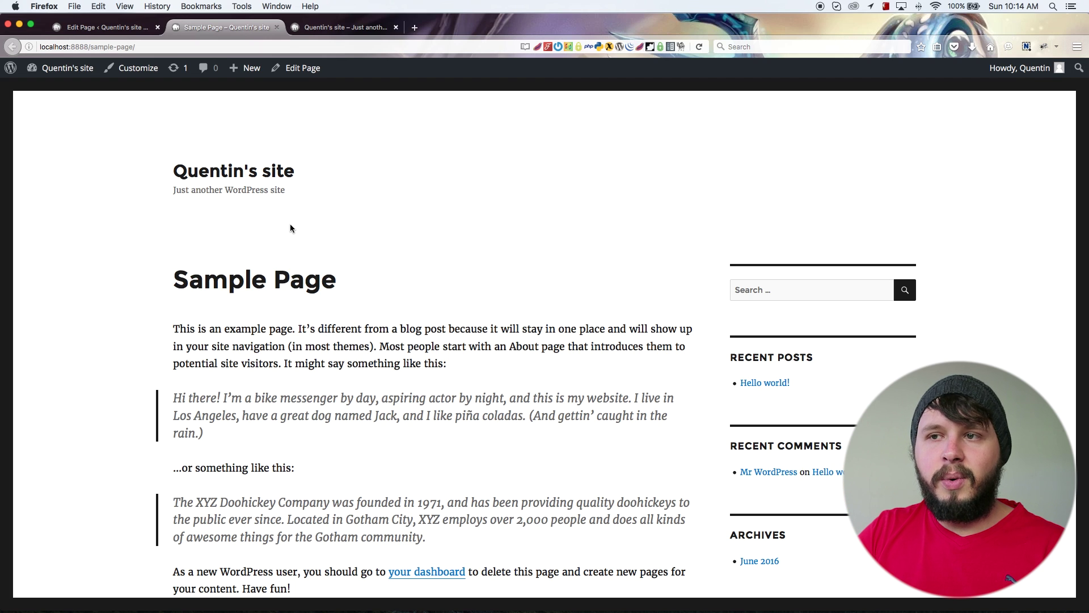
# - Go to the site's home page from Sample Page and examine its layout down to the footer
pyautogui.click(198, 170)
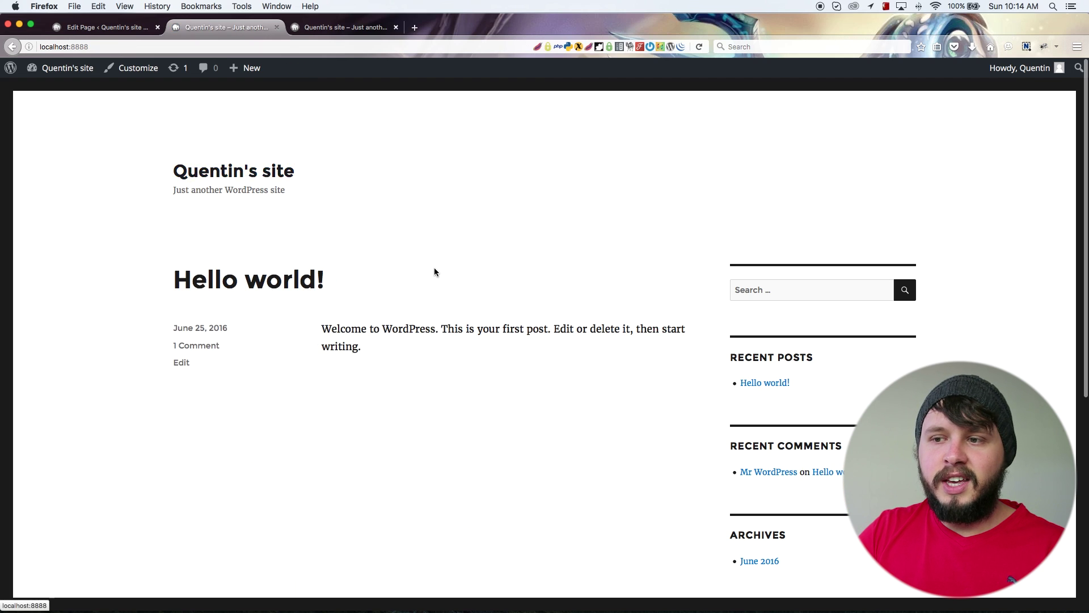
pyautogui.scroll(-3, 434, 269)
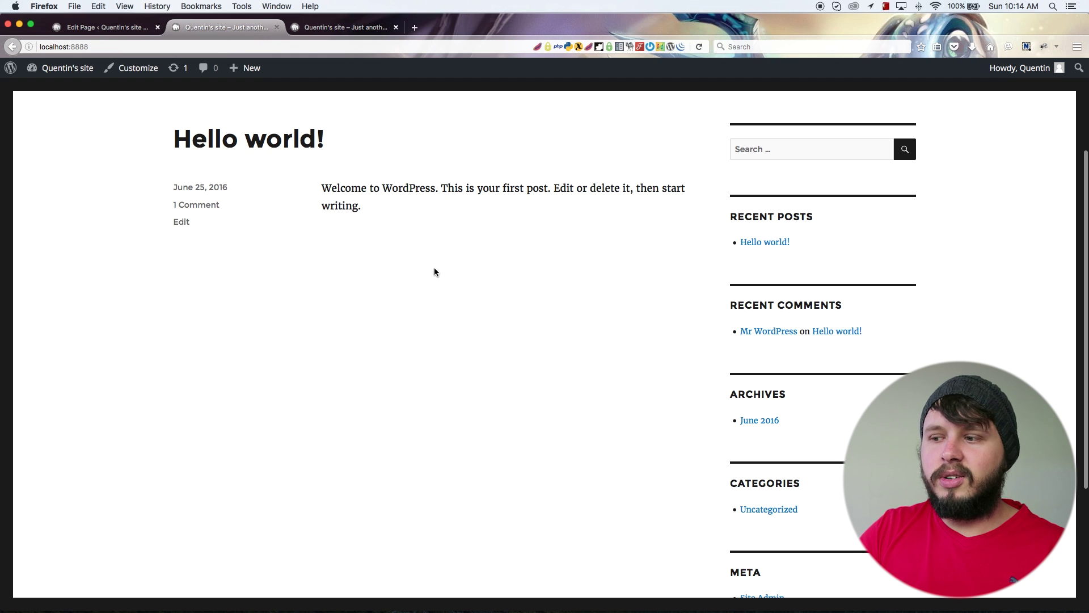
pyautogui.scroll(-5, 434, 271)
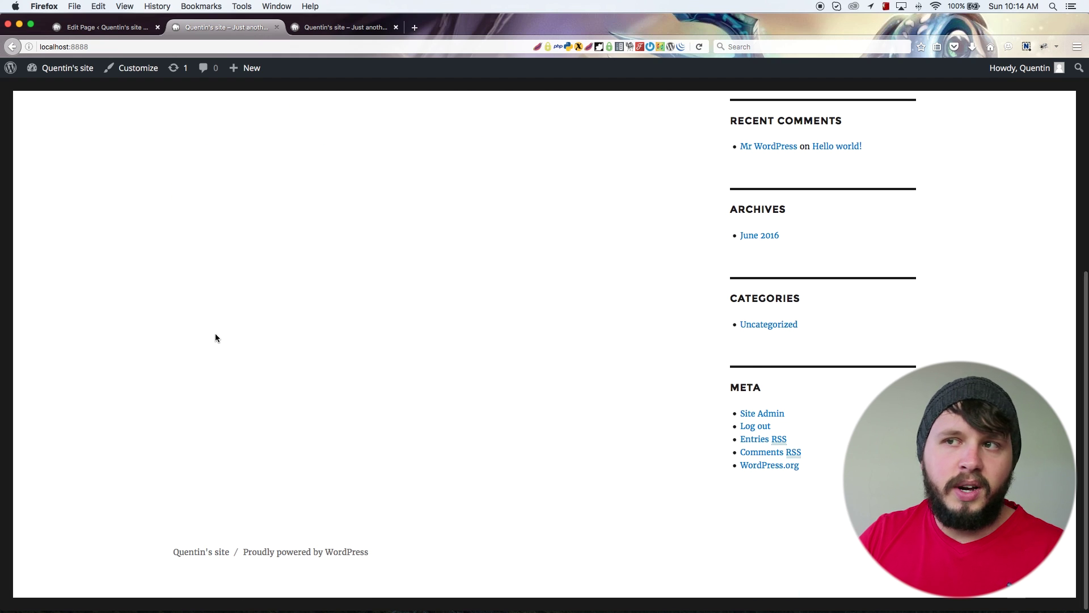
pyautogui.scroll(9, 216, 332)
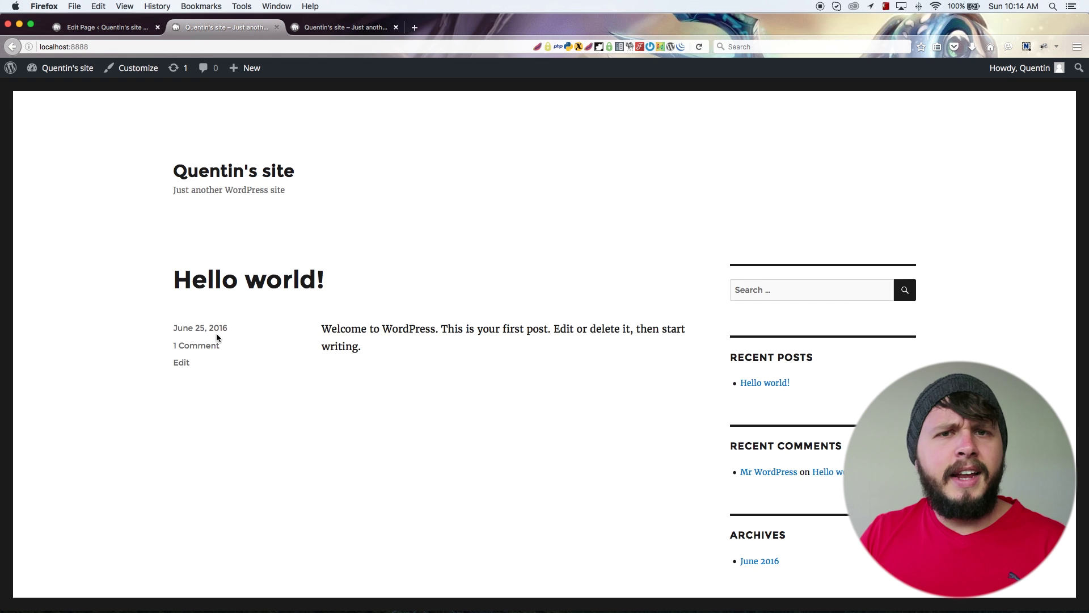